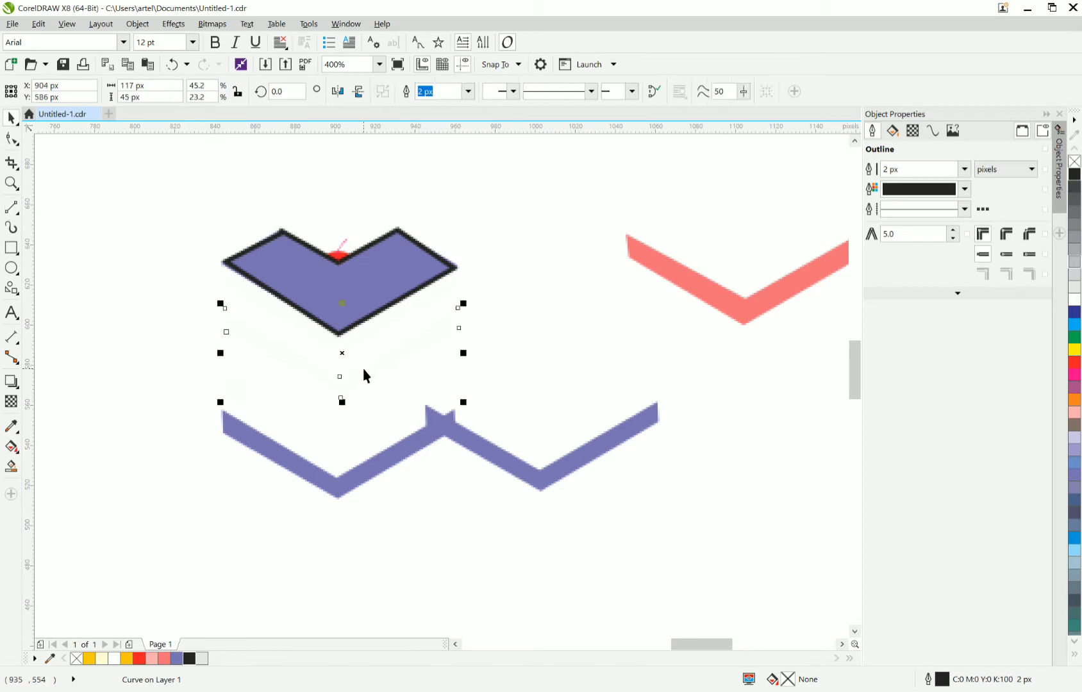
# - Move the left blue-violet chevron up against the lower edge of the heart-shaped top and recolour it black
pyautogui.click(367, 361)
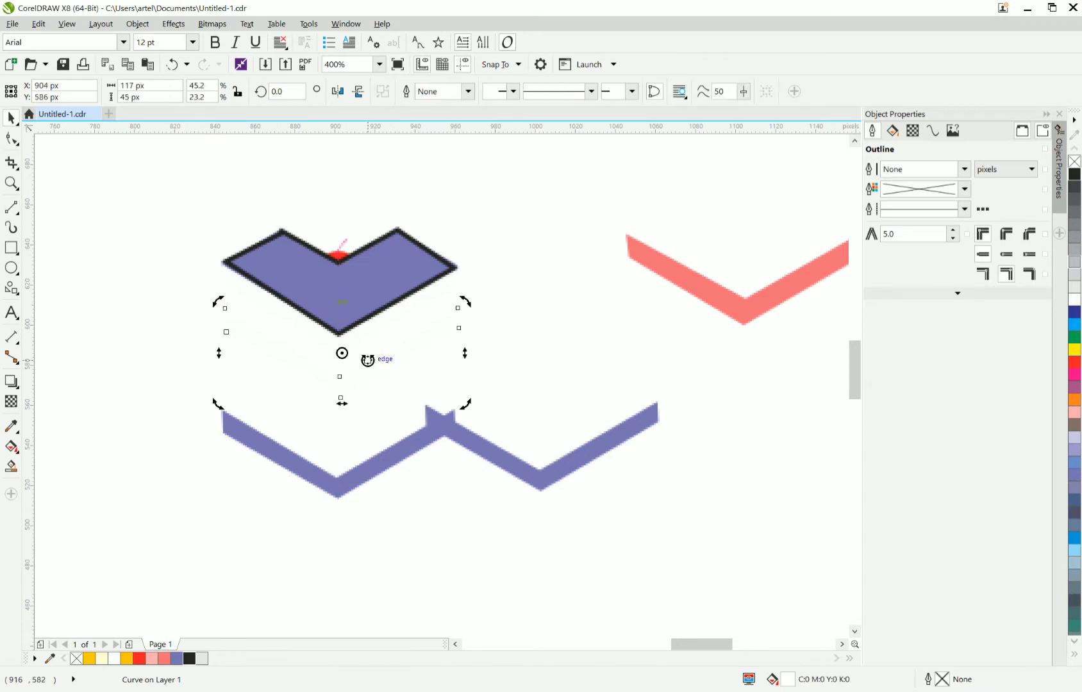
pyautogui.press('Escape')
pyautogui.click(336, 485)
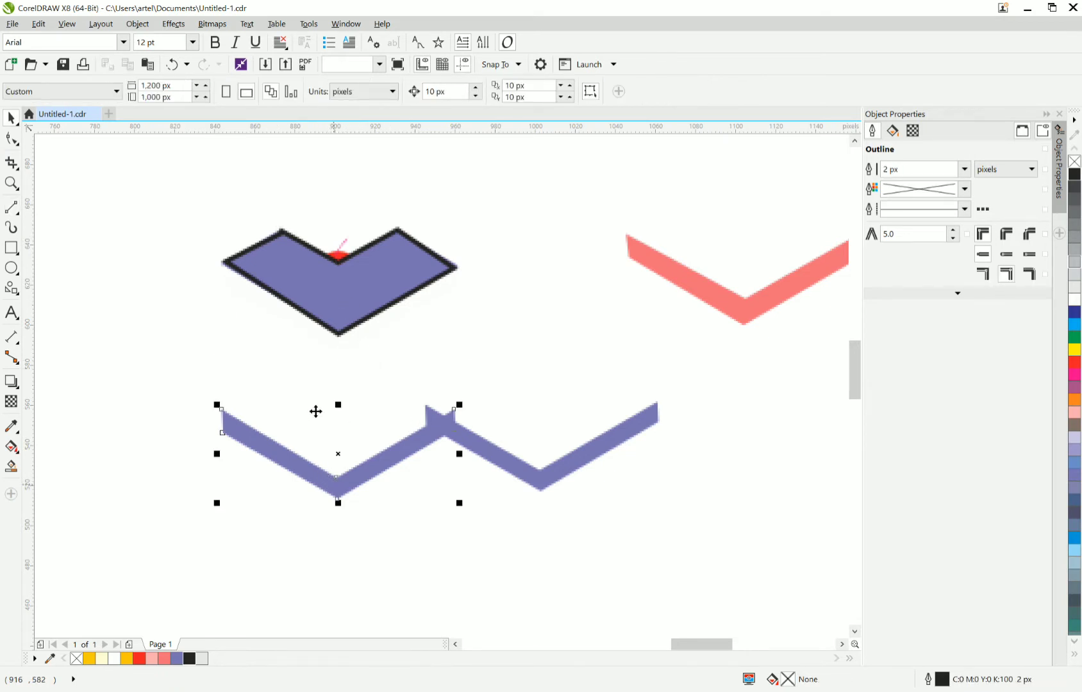
pyautogui.moveTo(347, 487); pyautogui.dragTo(352, 344)
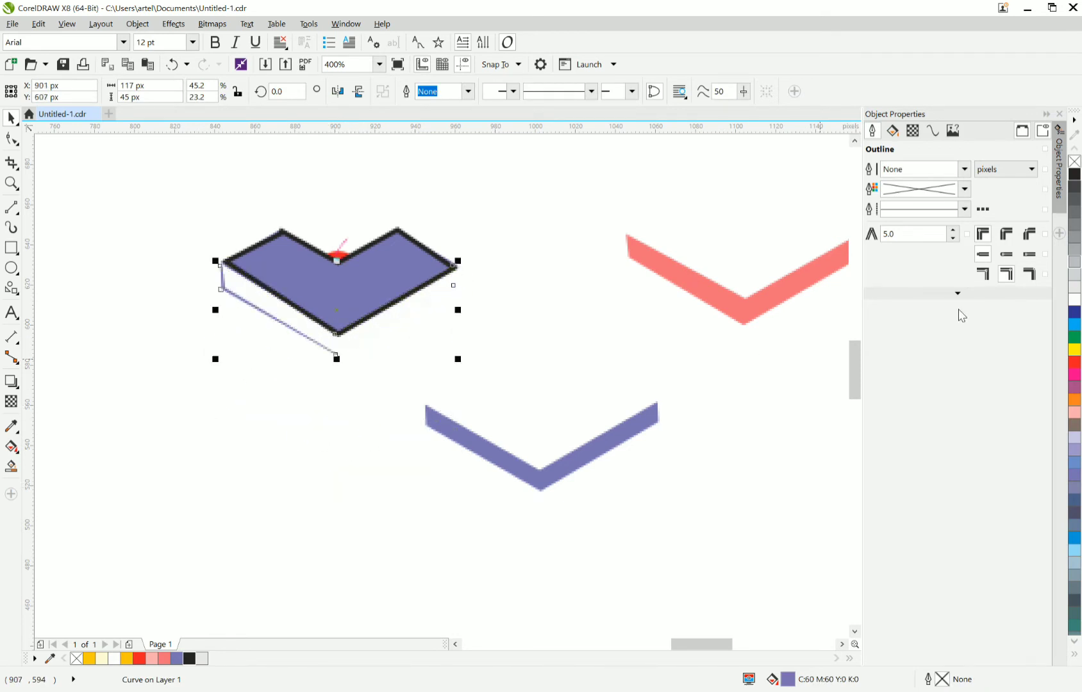
pyautogui.rightClick(1072, 173)
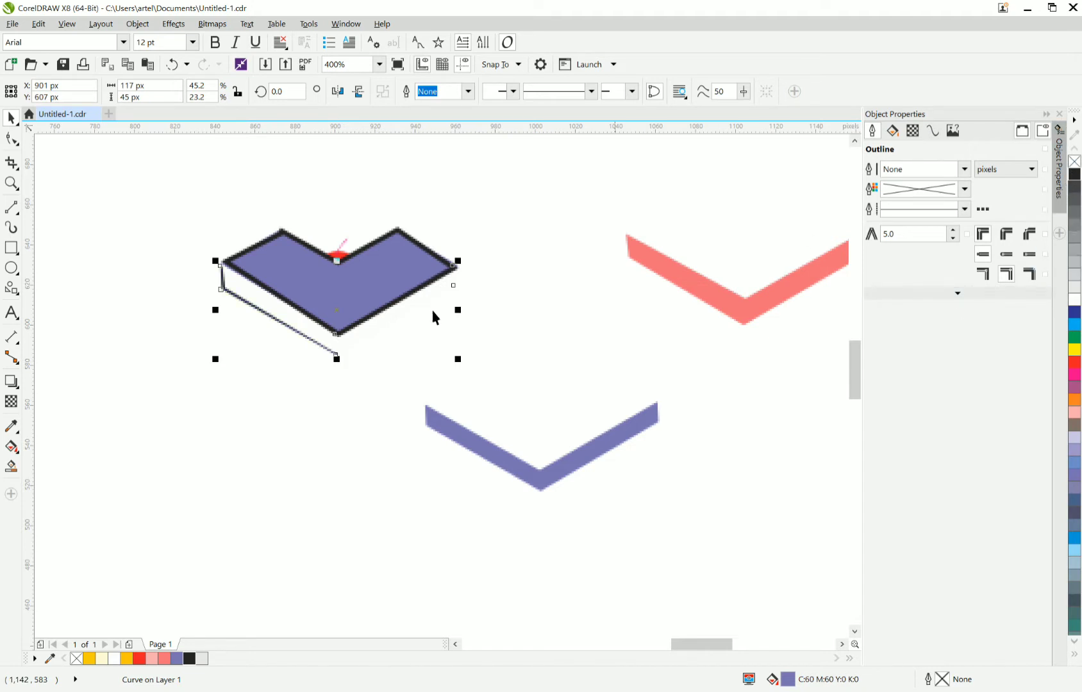
# - Delete the white chevron and move the black chevron down, clear of the heart-shaped top
pyautogui.click(362, 333)
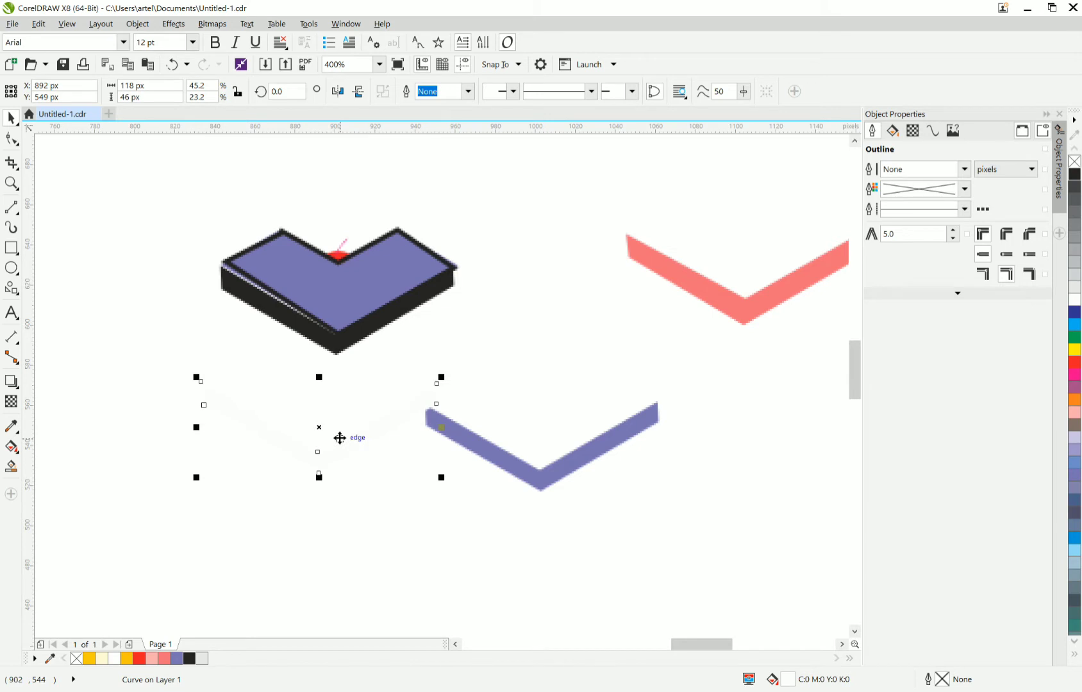
pyautogui.press('Delete')
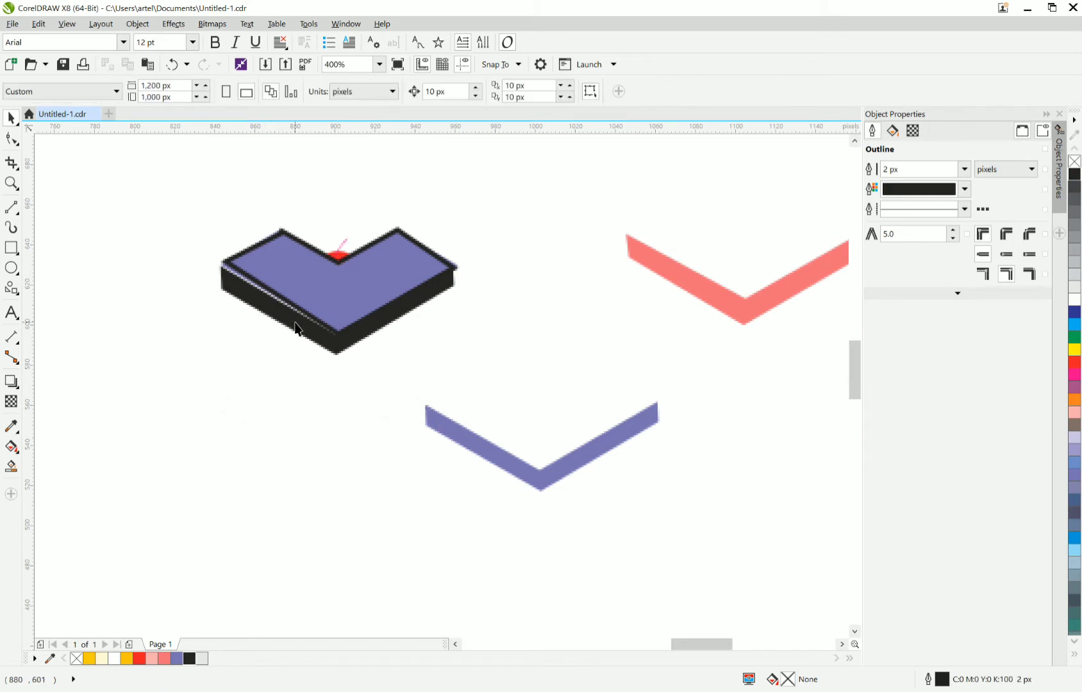
pyautogui.moveTo(337, 342); pyautogui.dragTo(340, 394)
# - Trace the black chevron with the 2-Point Line tool as a closed outline about 117 × 45 px
pyautogui.click(14, 211)
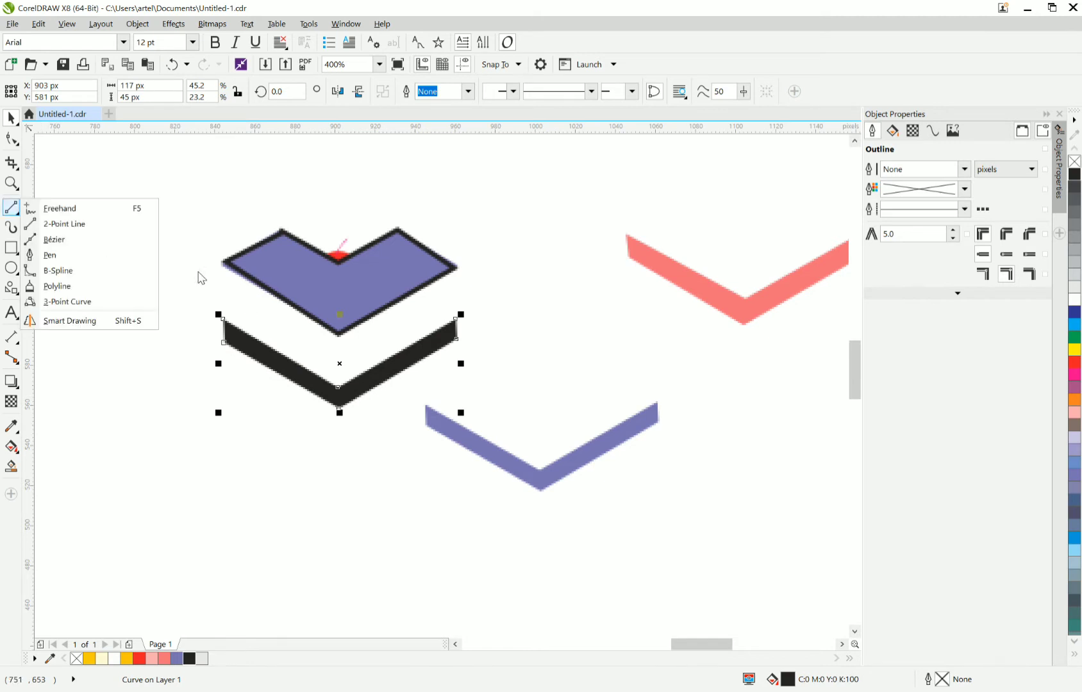
pyautogui.click(68, 224)
pyautogui.moveTo(223, 319); pyautogui.dragTo(341, 406)
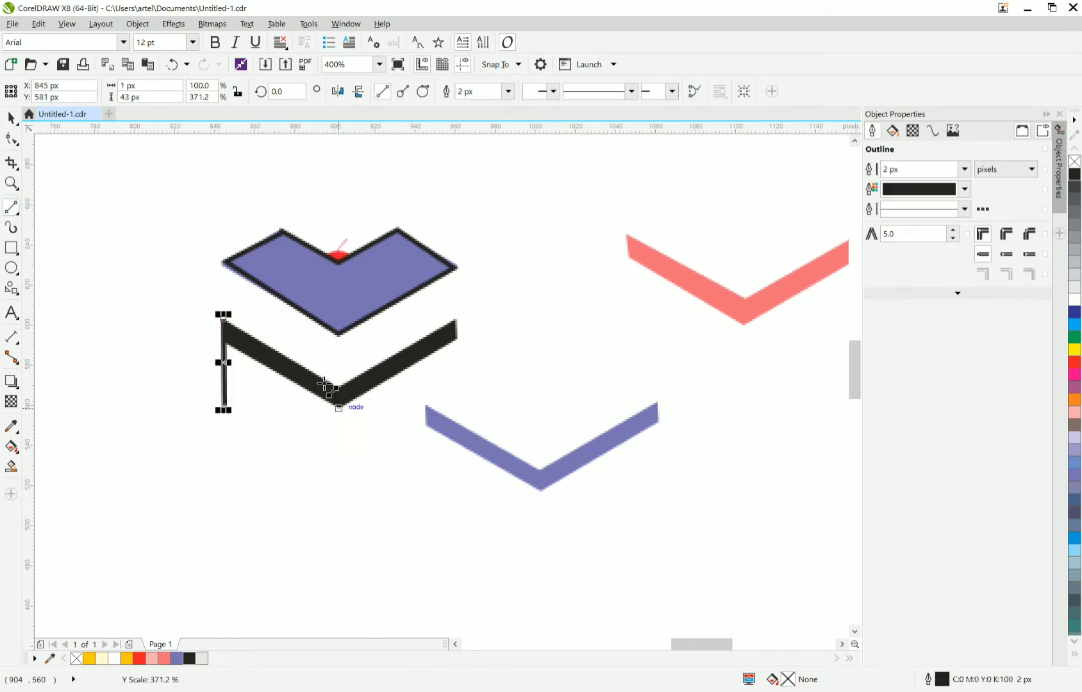
pyautogui.press('Delete')
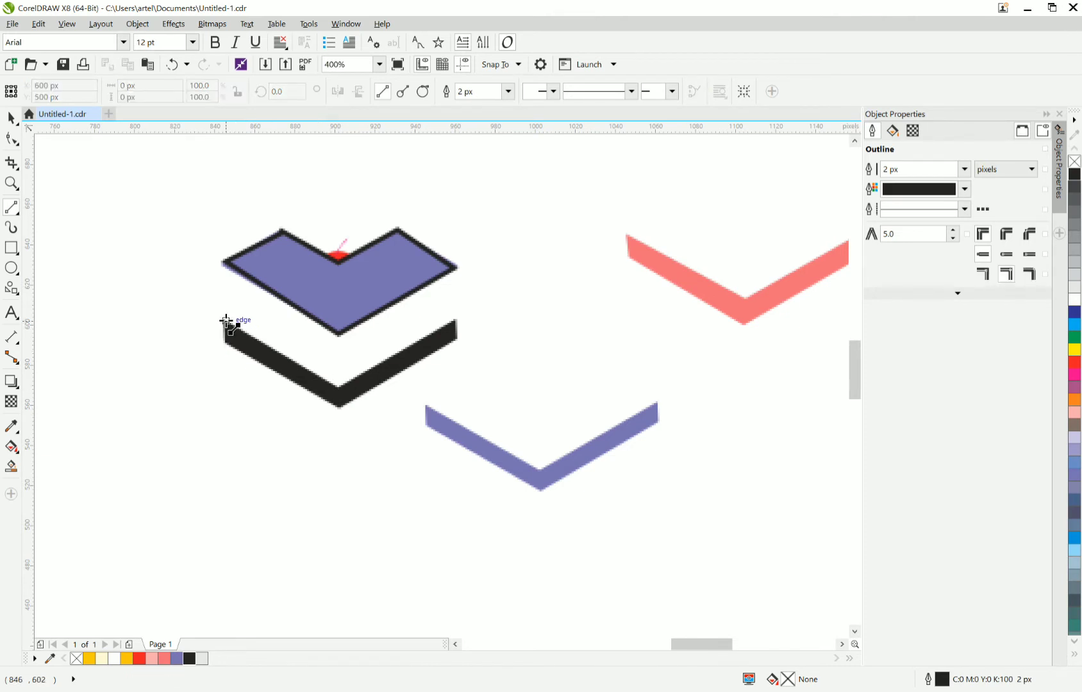
pyautogui.moveTo(224, 320); pyautogui.dragTo(338, 394)
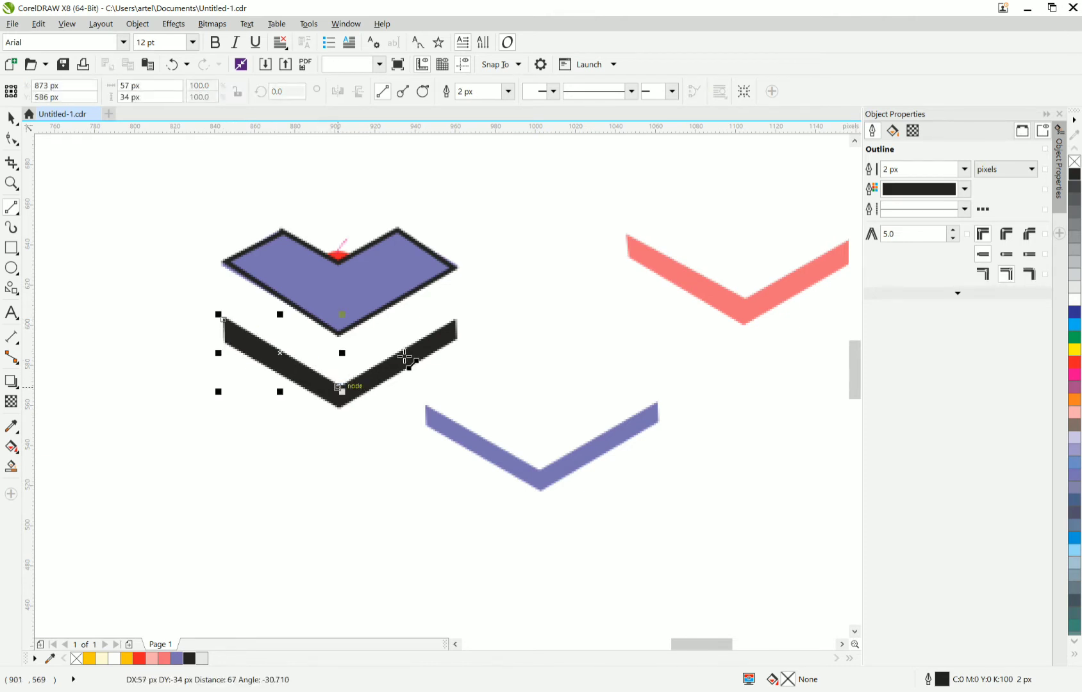
pyautogui.moveTo(453, 321); pyautogui.dragTo(338, 387)
pyautogui.press('Delete')
pyautogui.moveTo(338, 387)
pyautogui.mouseDown()
pyautogui.moveTo(224, 318)
pyautogui.moveTo(226, 338)
pyautogui.moveTo(339, 408)
pyautogui.mouseUp()
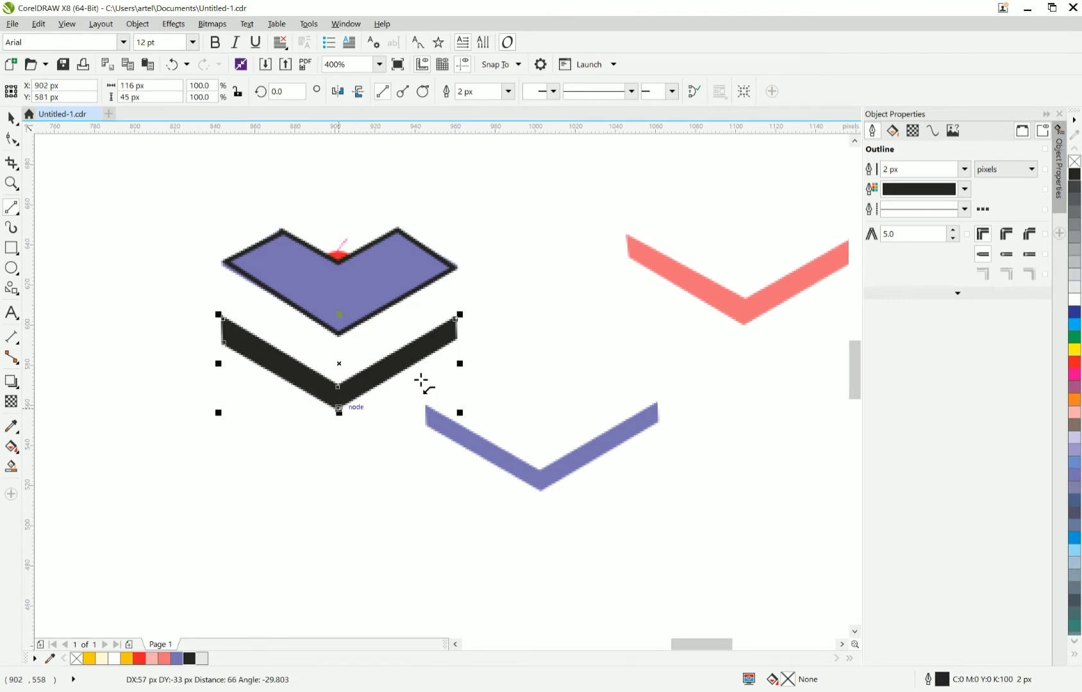
pyautogui.moveTo(456, 338)
pyautogui.mouseDown()
pyautogui.moveTo(463, 319)
pyautogui.moveTo(454, 317)
pyautogui.mouseUp()
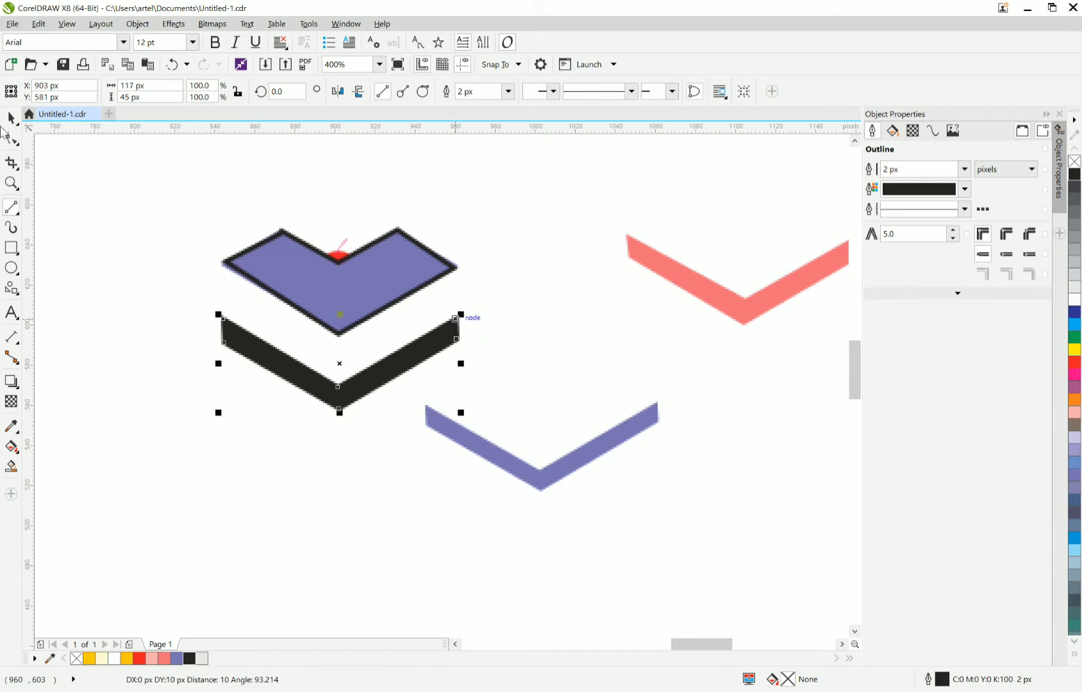
# - Move the traced chevron outline up until its upper edge meets the lower edge of the heart-shaped top, at about Y 606 px
pyautogui.click(16, 120)
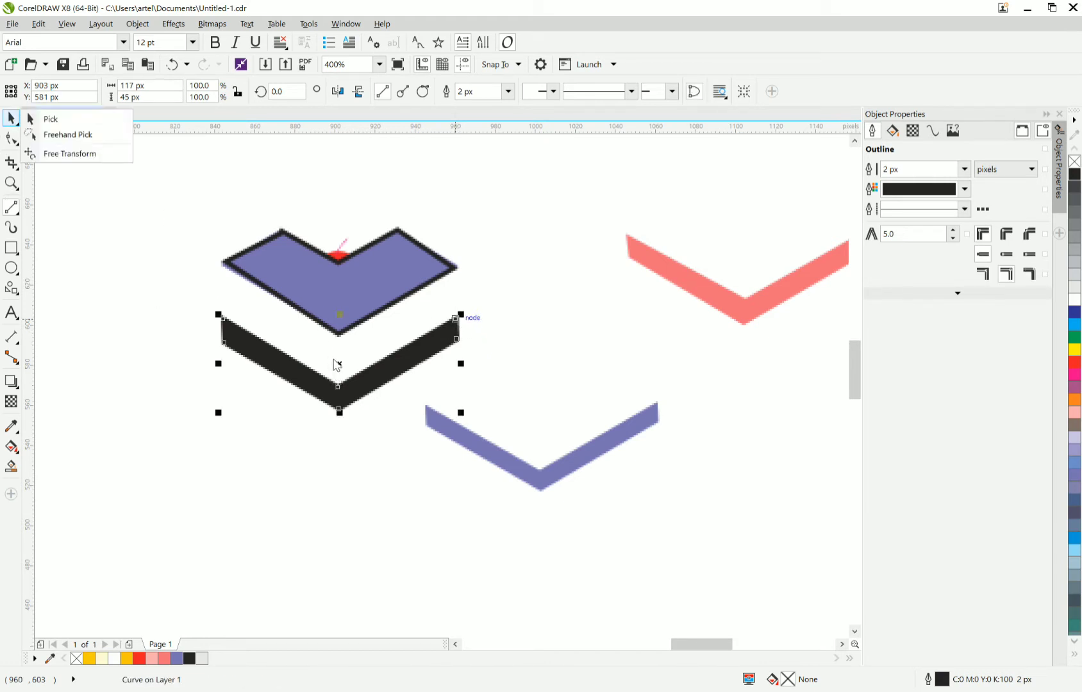
pyautogui.click(92, 121)
pyautogui.moveTo(338, 367); pyautogui.dragTo(343, 322)
pyautogui.scroll(2, 340, 320)
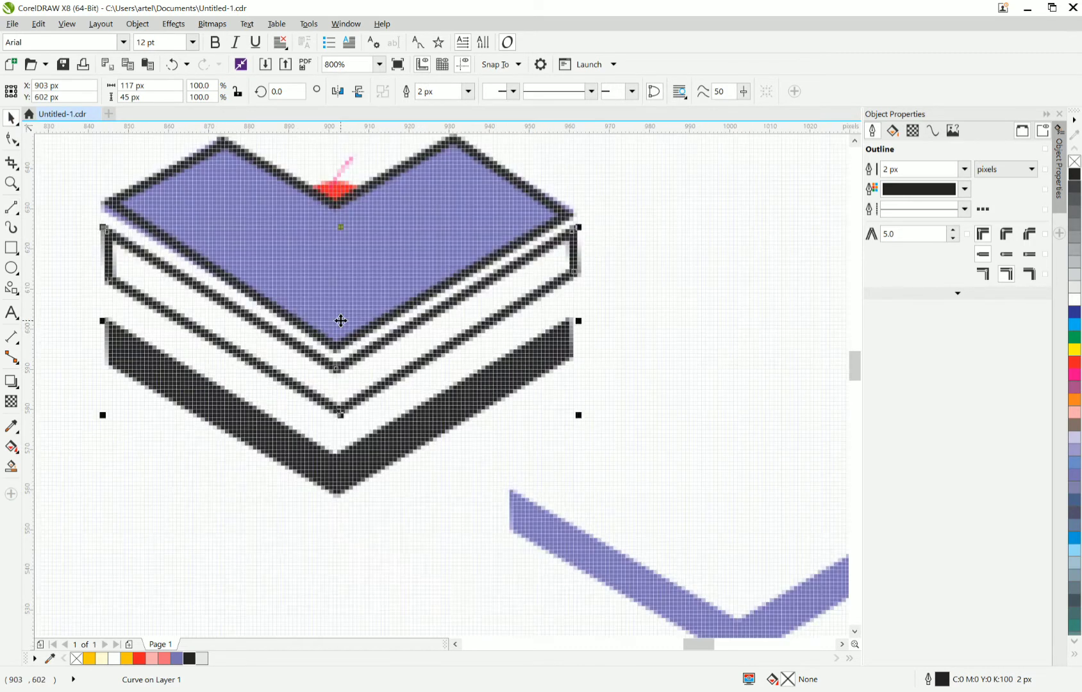
pyautogui.press('Up')
pyautogui.press('Up')
pyautogui.press('Up')
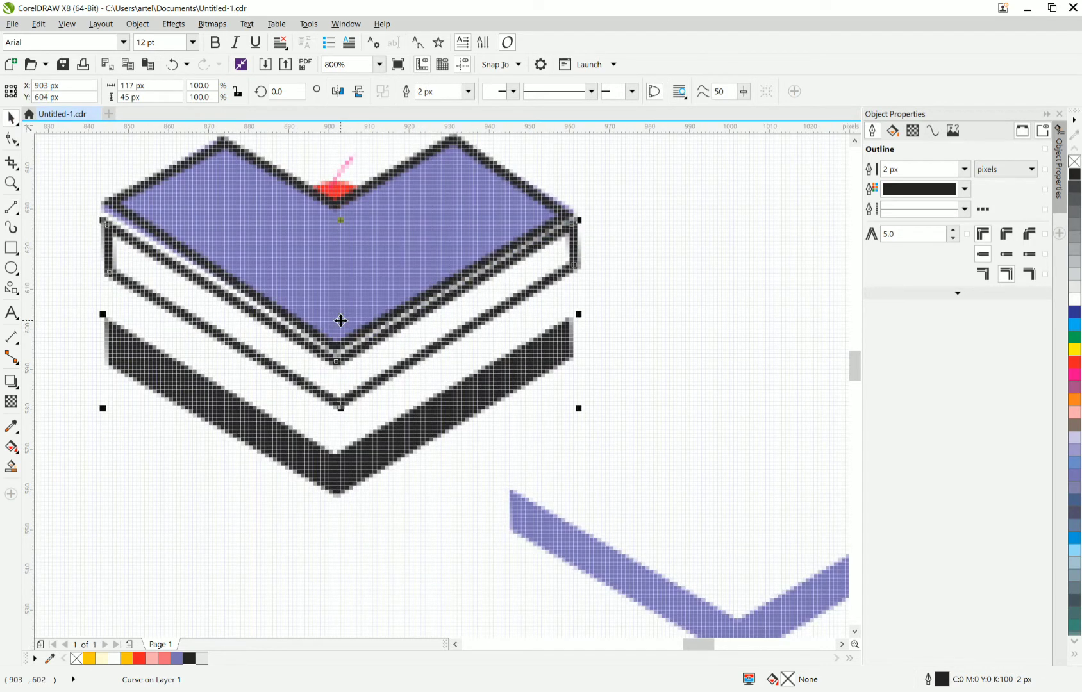
pyautogui.press('Up')
pyautogui.press('Up')
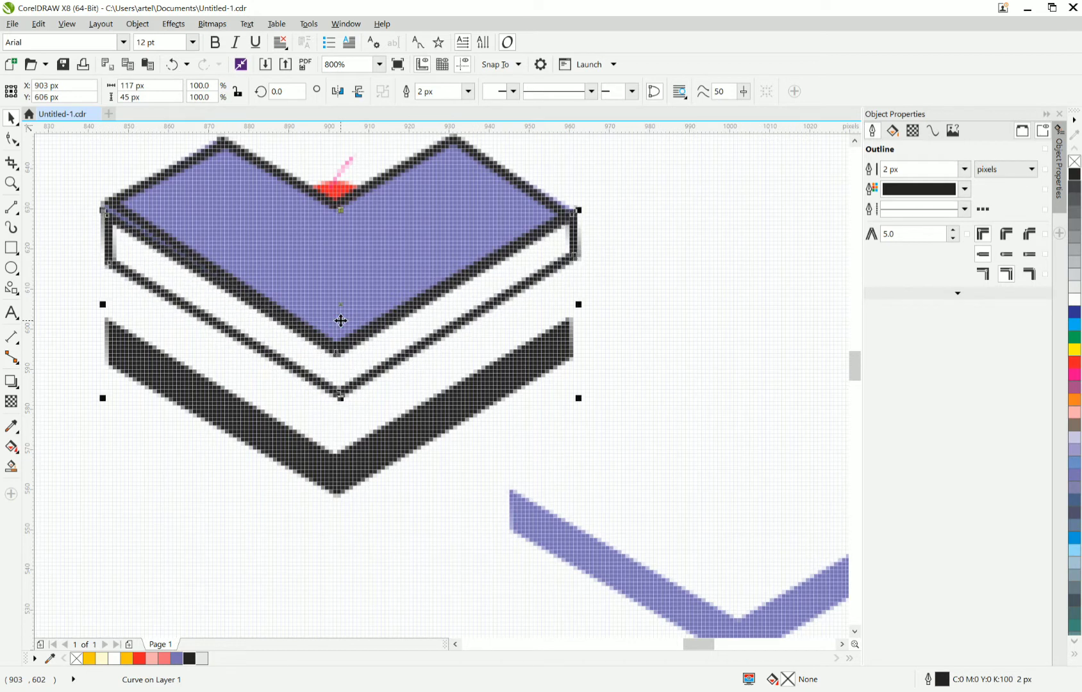
# - Adjust the outline's upper-left node with the Shape tool so it lines up with the left corner of the heart-shaped top
pyautogui.click(11, 139)
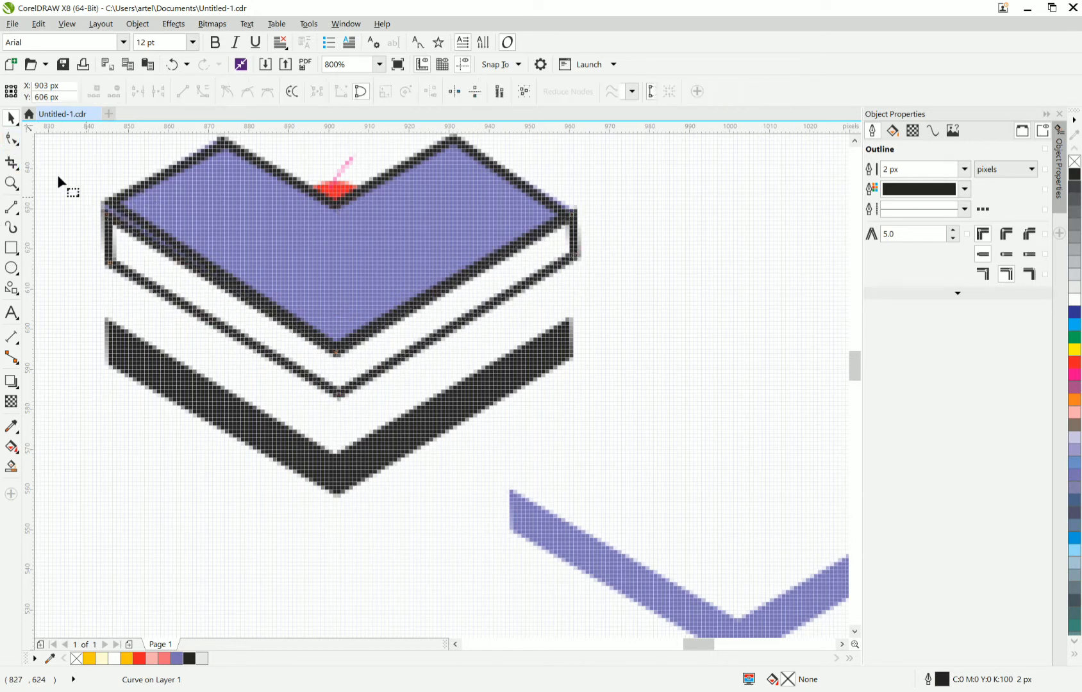
pyautogui.moveTo(50, 174); pyautogui.dragTo(145, 299)
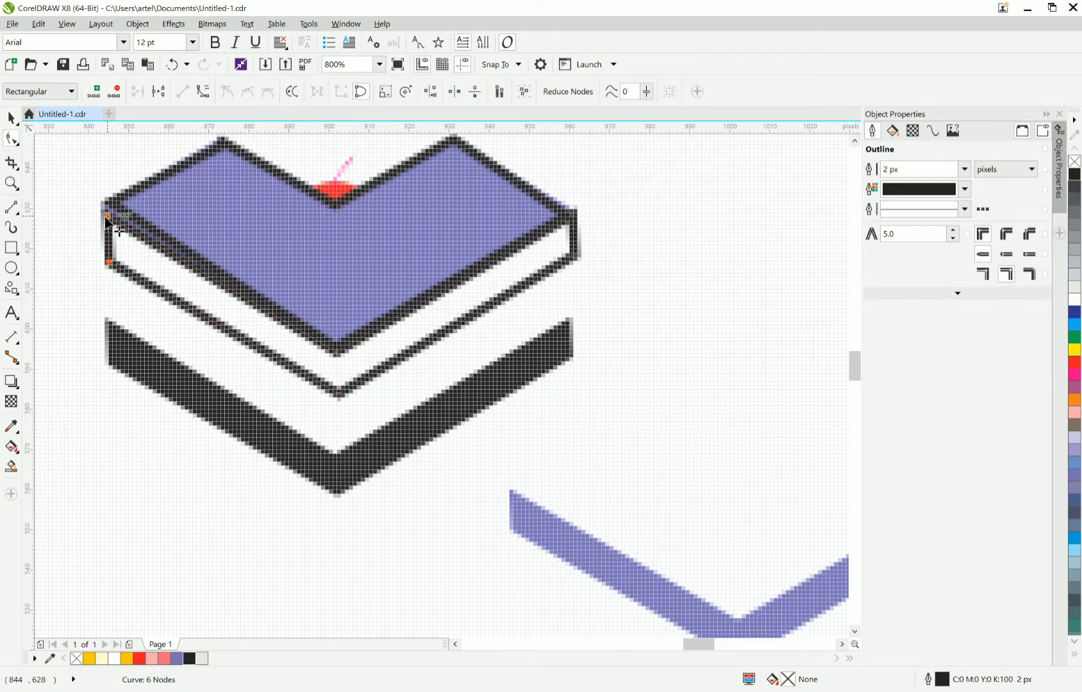
pyautogui.moveTo(105, 218); pyautogui.dragTo(138, 299)
pyautogui.scroll(2, 97, 208)
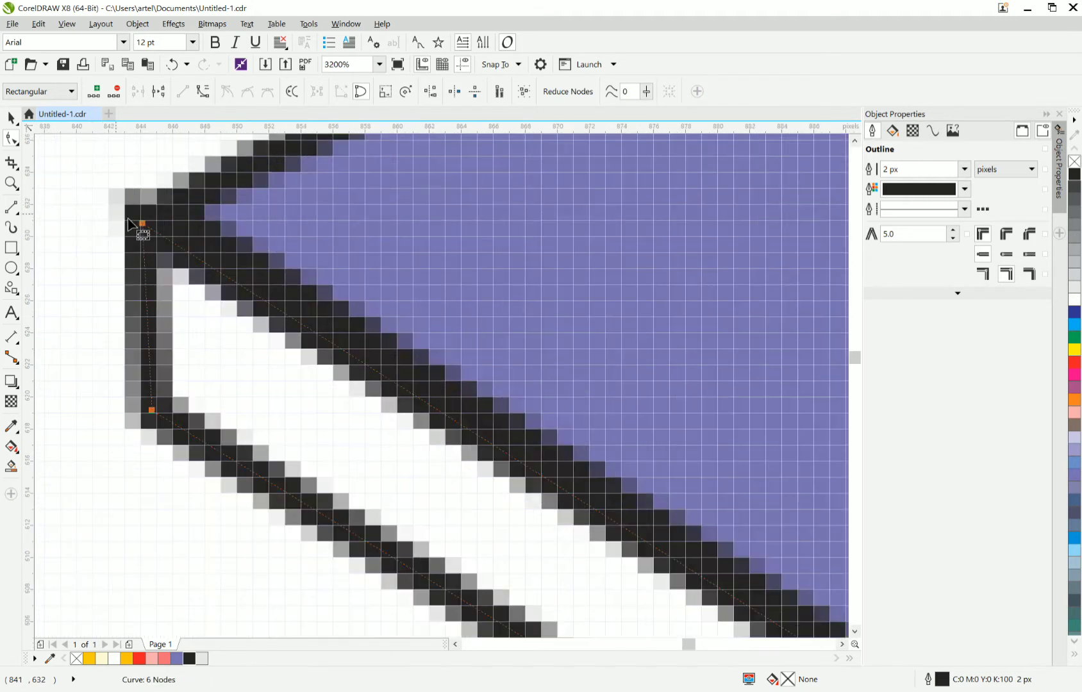
pyautogui.moveTo(136, 237)
pyautogui.mouseDown()
pyautogui.moveTo(166, 238)
pyautogui.moveTo(154, 230)
pyautogui.mouseUp()
pyautogui.scroll(-3, 154, 233)
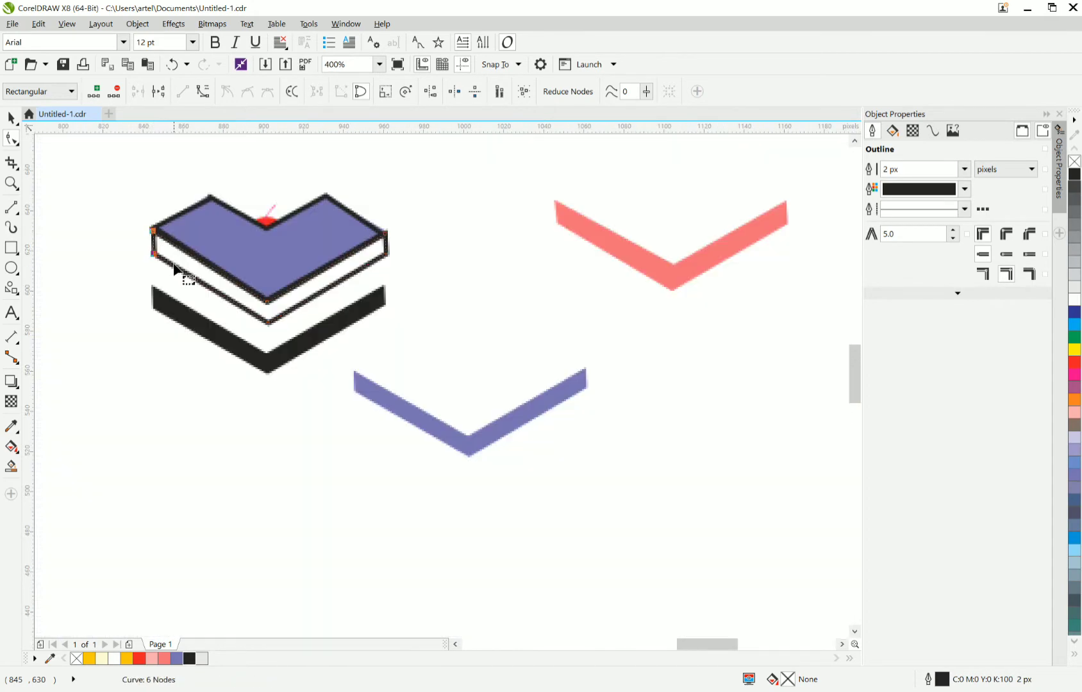
# - Delete the leftover blue-violet chevron and the black template chevron below the outlined one
pyautogui.click(11, 117)
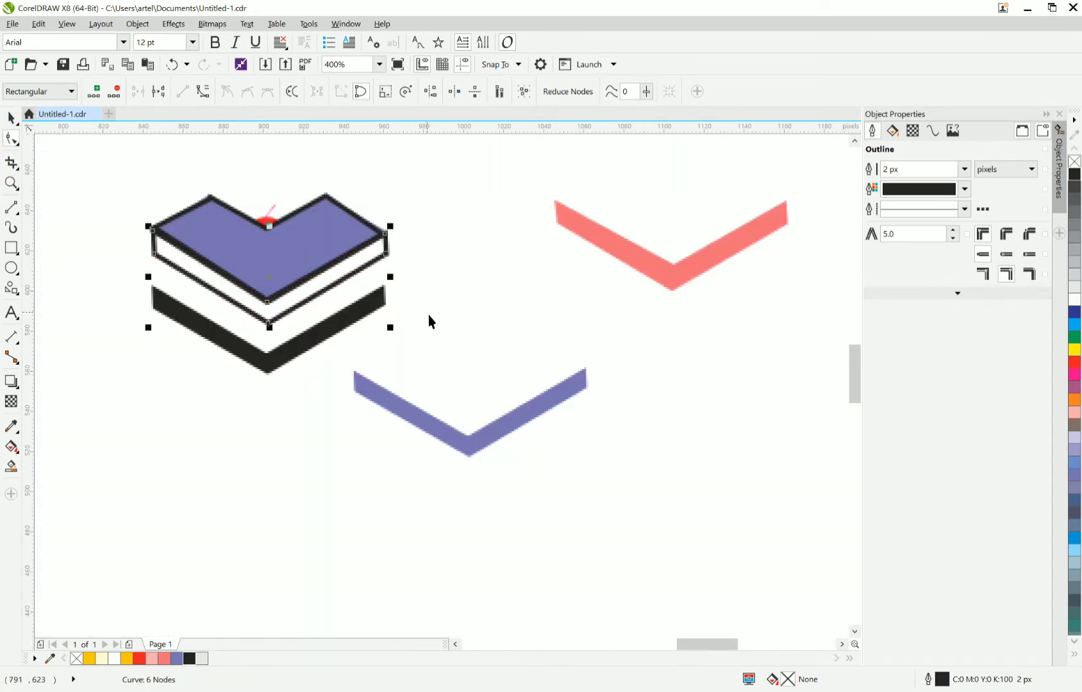
pyautogui.click(481, 437)
pyautogui.click(478, 432)
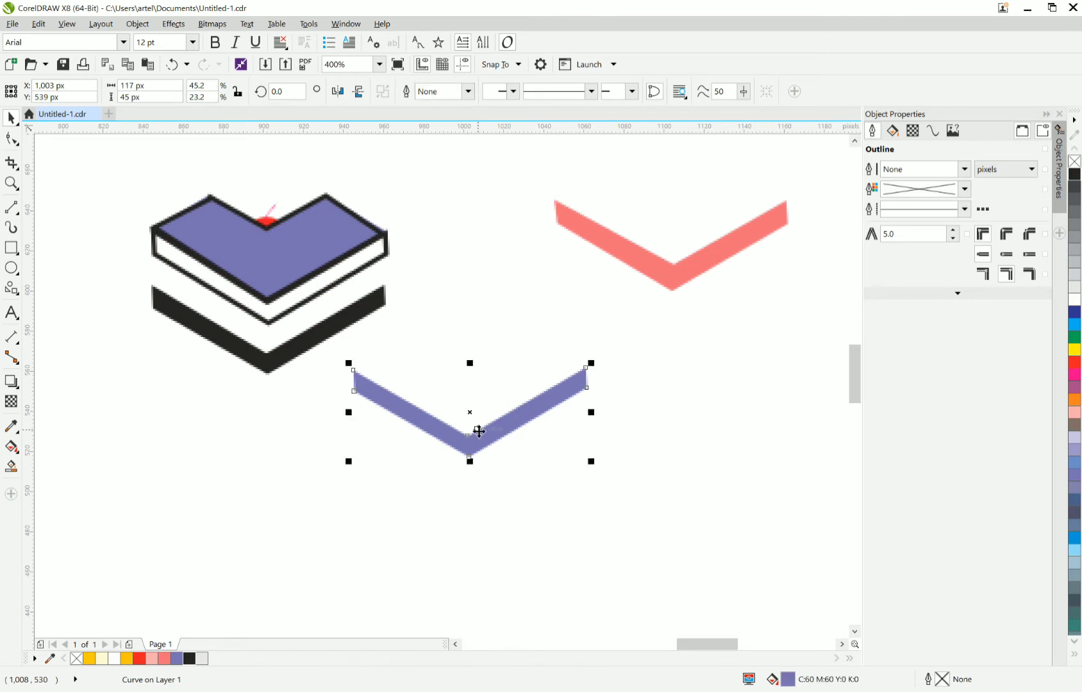
pyautogui.press('Delete')
pyautogui.click(268, 325)
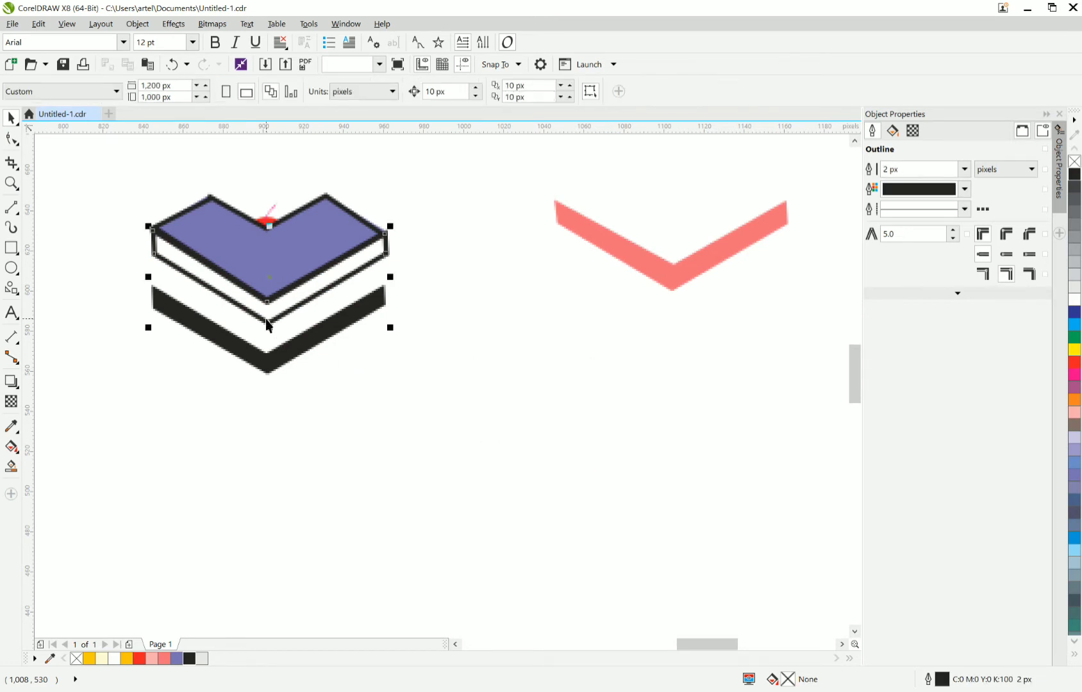
pyautogui.click(269, 326)
pyautogui.press('Delete')
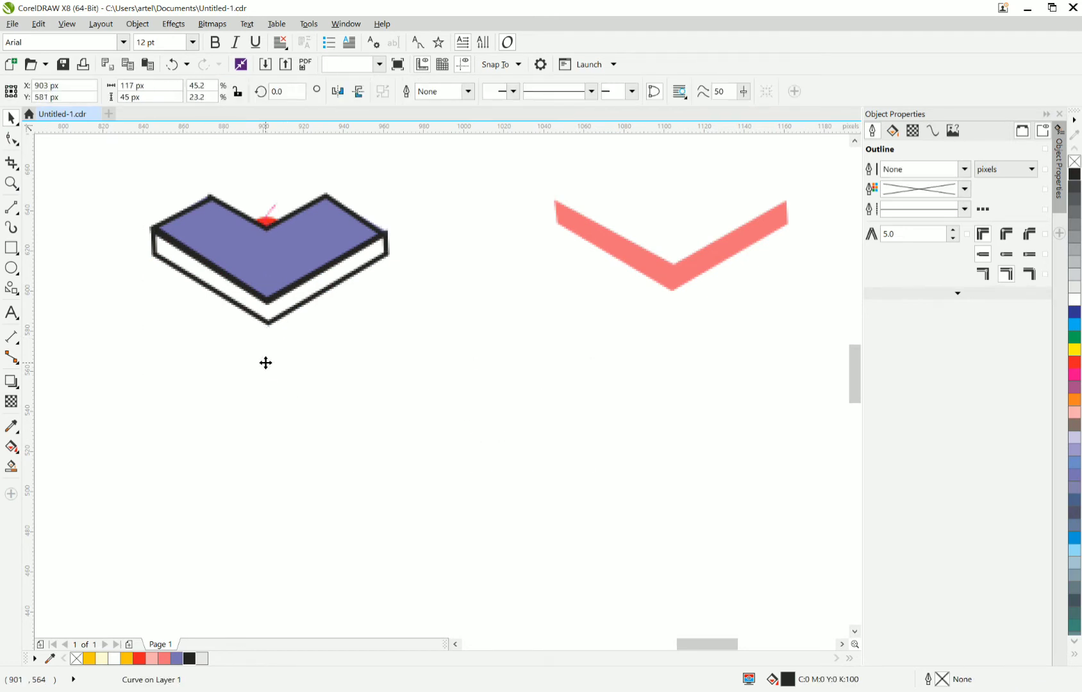
# - Duplicate the outlined chevron about 11 px lower and give the copy an Electric Blue outline and fill
pyautogui.click(265, 322)
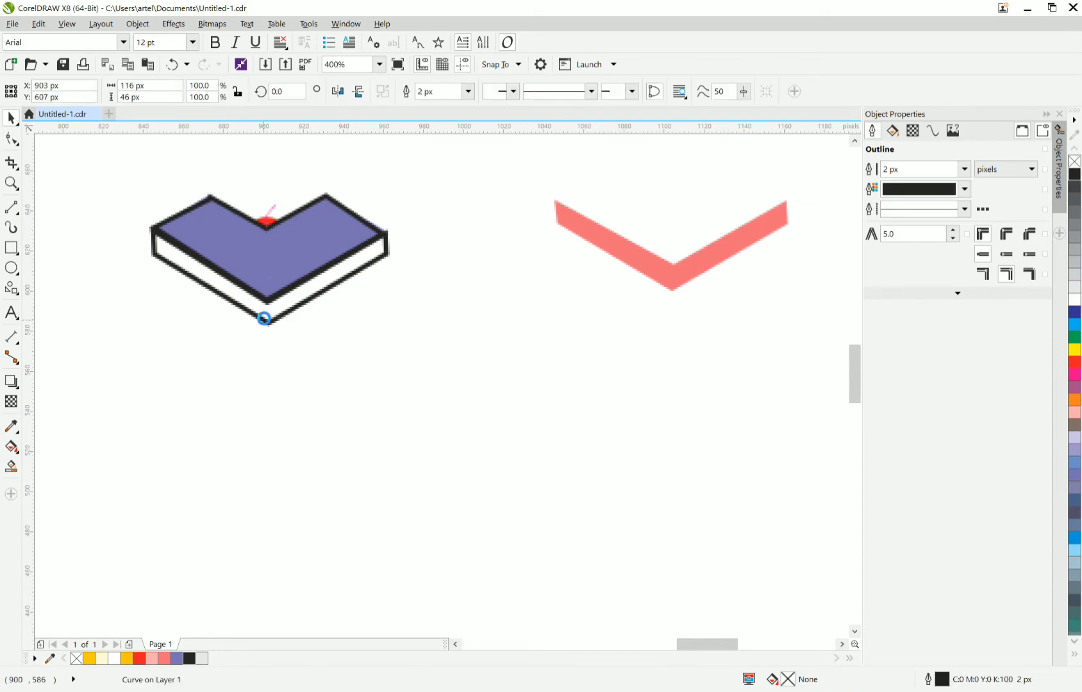
pyautogui.scroll(2, 267, 312)
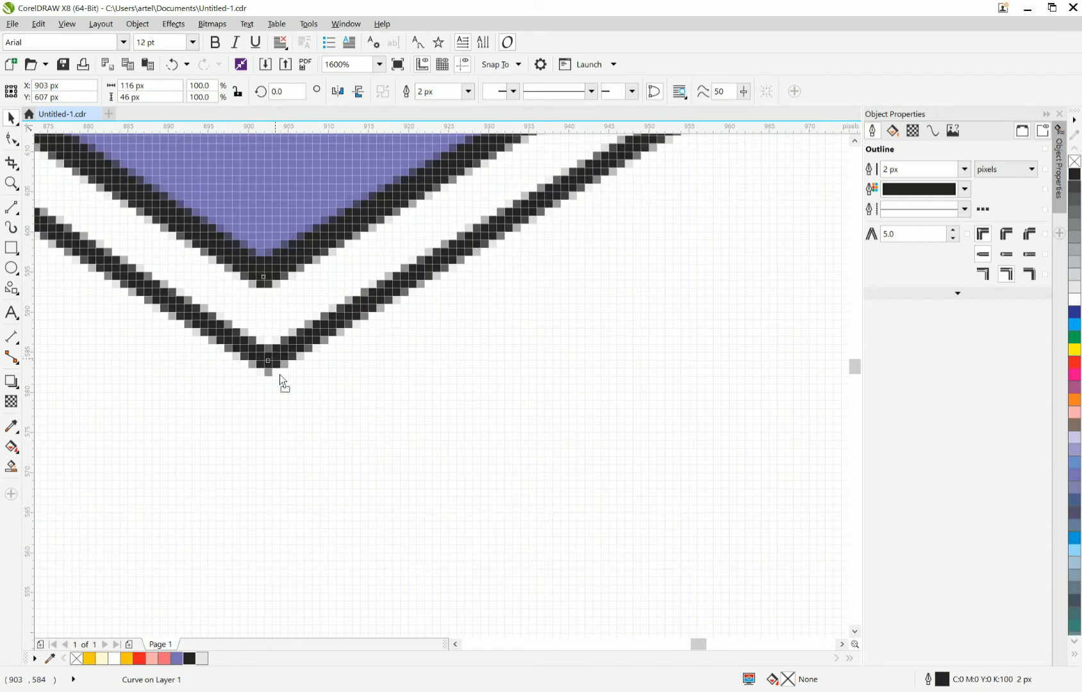
pyautogui.moveTo(280, 375); pyautogui.dragTo(278, 443)
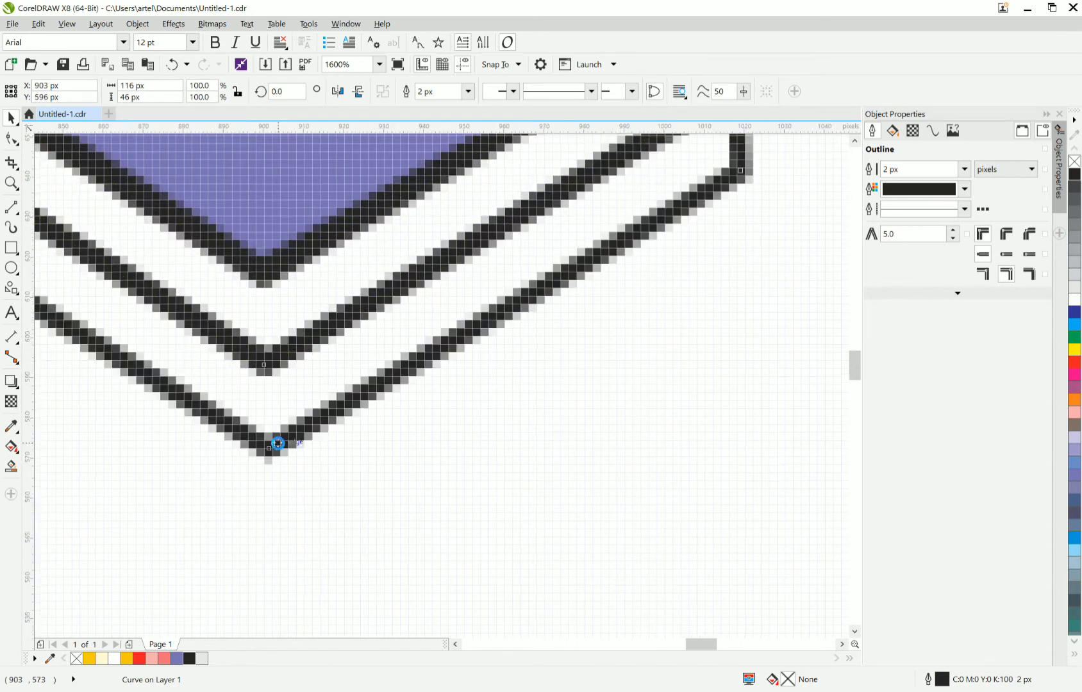
pyautogui.scroll(-1, 277, 443)
pyautogui.rightClick(180, 659)
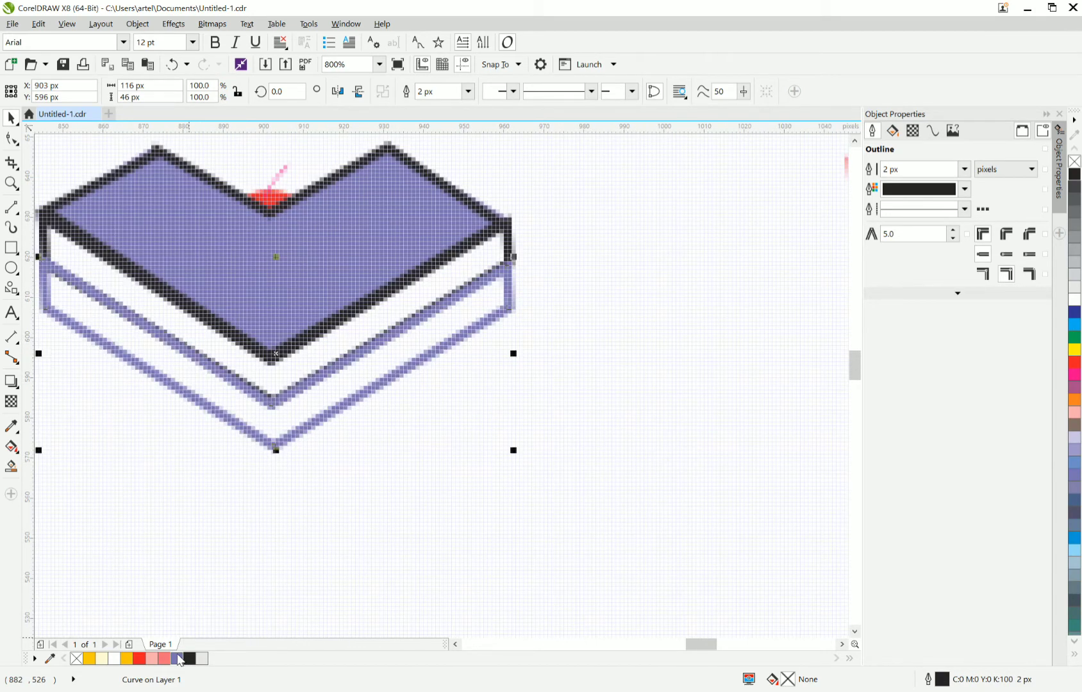
pyautogui.click(179, 660)
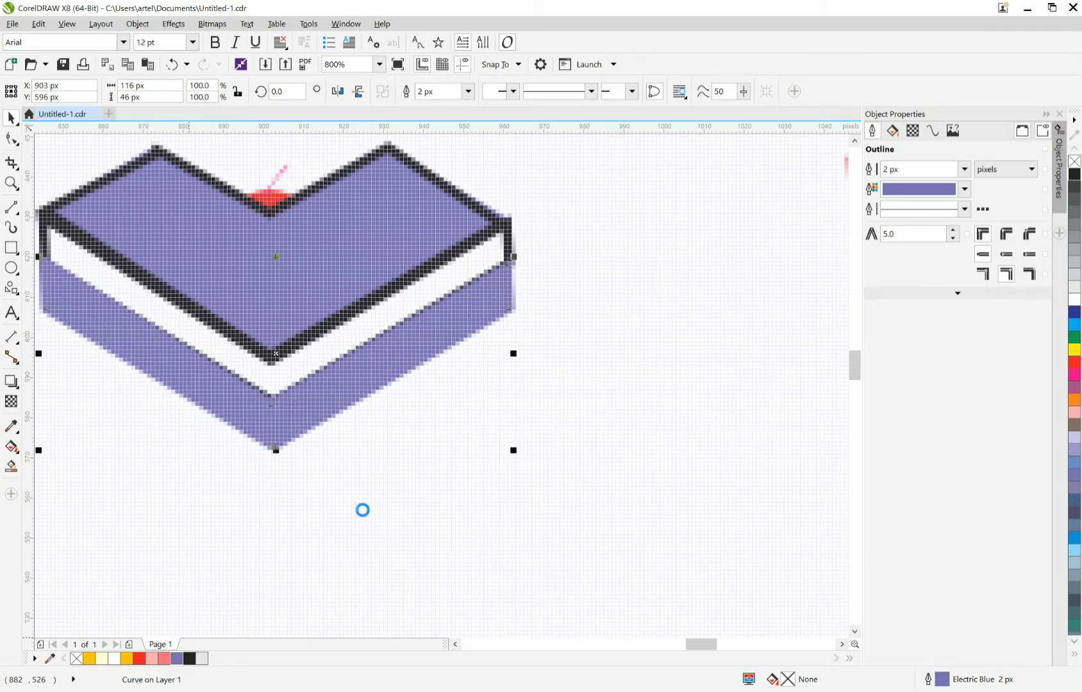
# - Recolour the upper chevron's fill and outline white
pyautogui.click(280, 384)
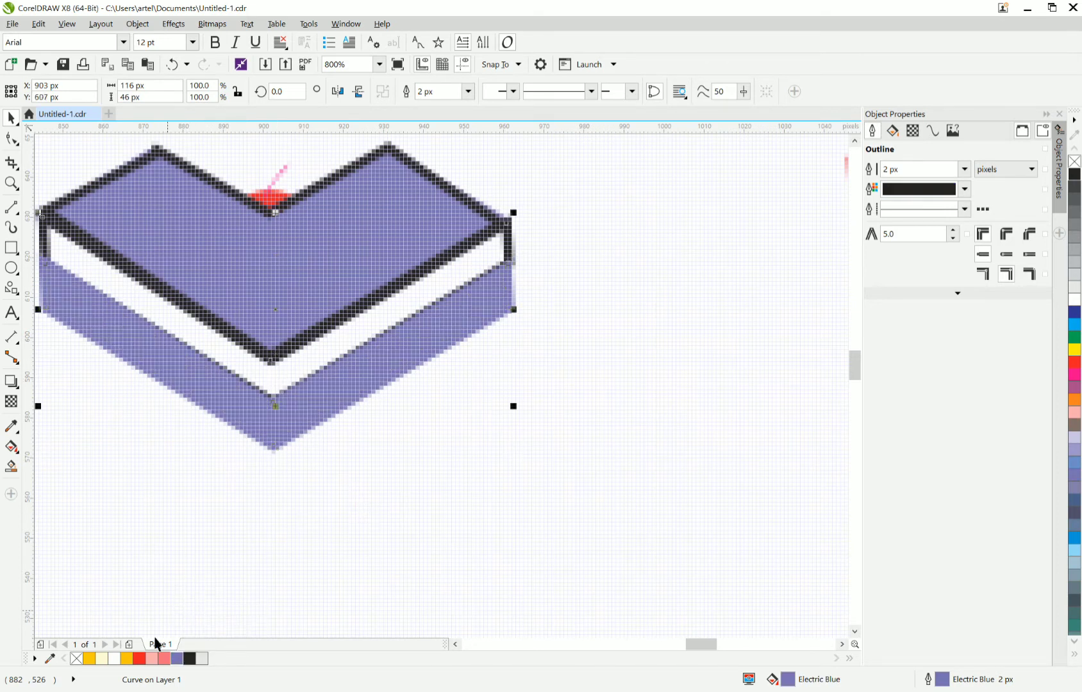
pyautogui.click(114, 655)
pyautogui.click(370, 416)
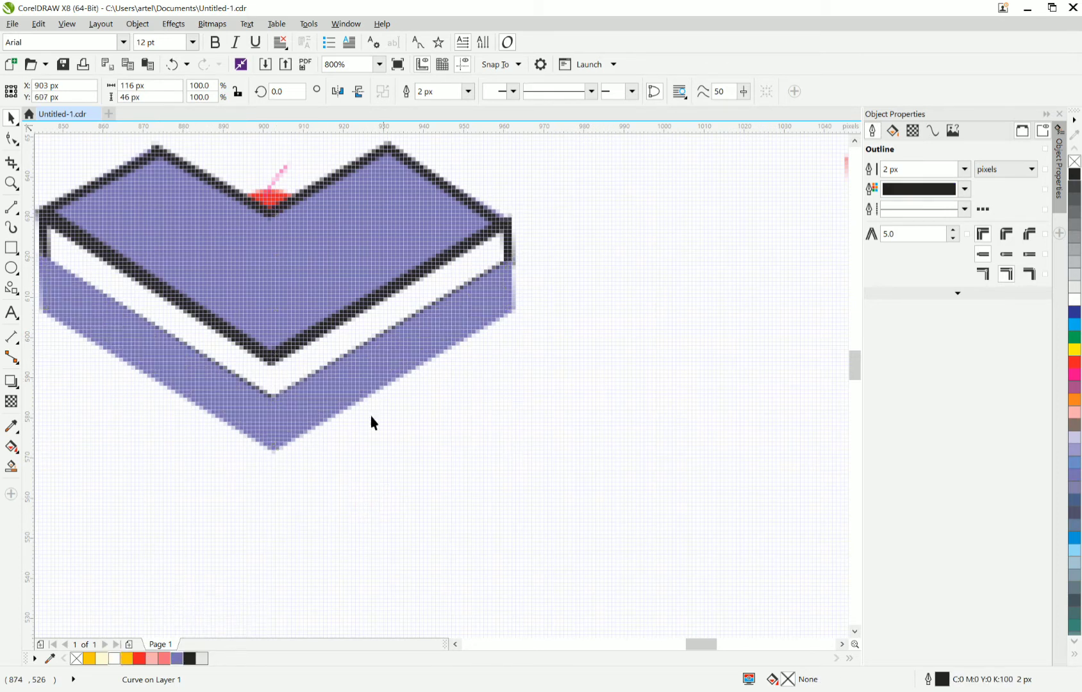
# - Duplicate the Electric Blue chevron and nudge the copy straight down about 13 px, directly beneath the first
pyautogui.click(435, 339)
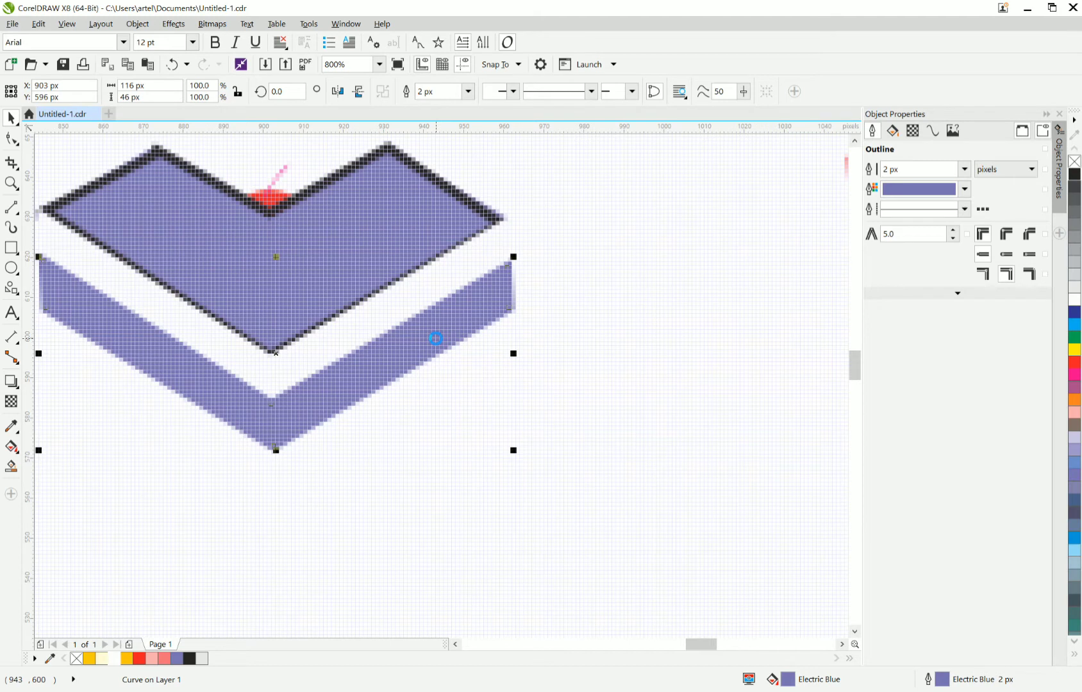
pyautogui.press('Down')
pyautogui.press('Down')
pyautogui.press('Down')
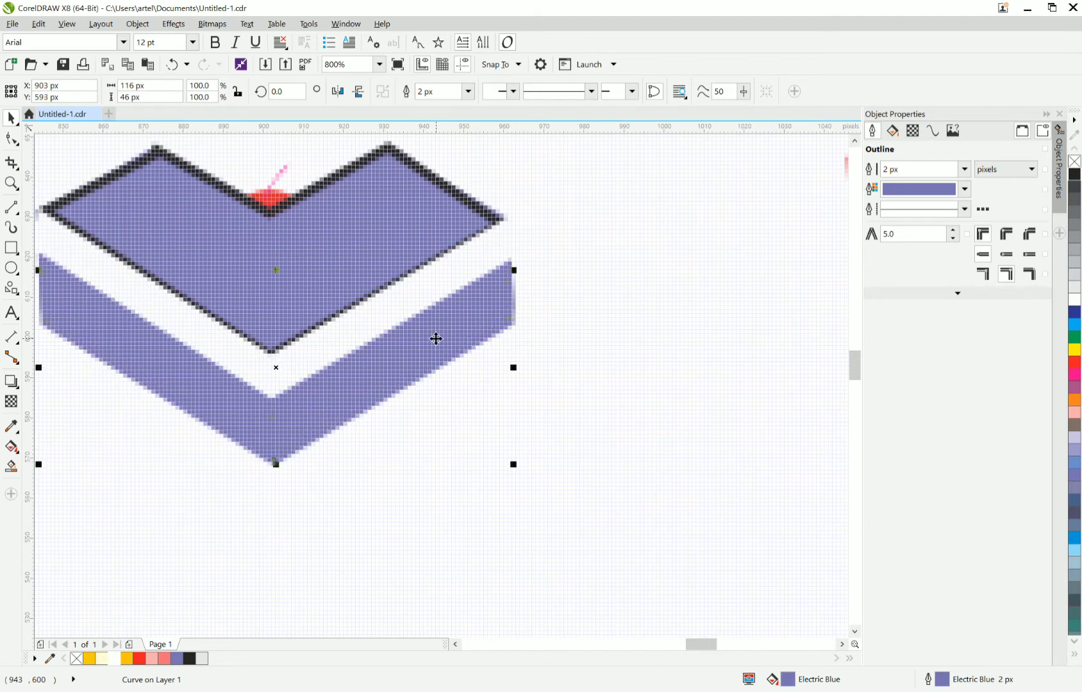
pyautogui.press('Down')
pyautogui.press('Down')
pyautogui.press('Down')
pyautogui.press('Down')
pyautogui.press('Down')
pyautogui.press('Down')
pyautogui.press('Down')
pyautogui.press('Down')
pyautogui.press('Down')
pyautogui.press('Down')
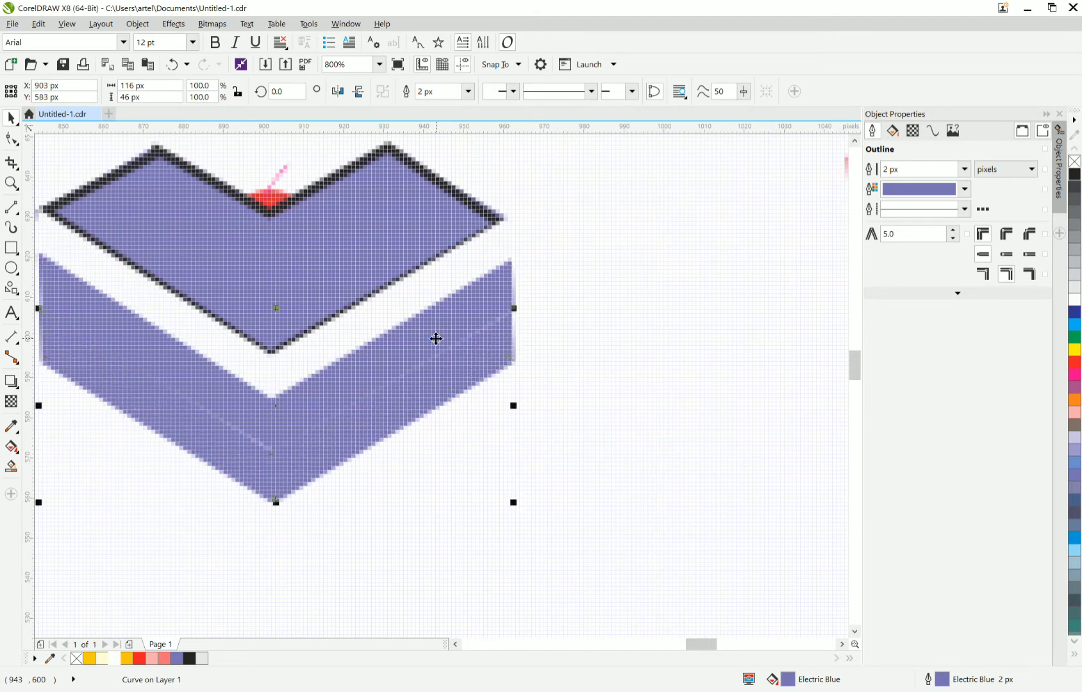
pyautogui.press('Down')
pyautogui.press('Up')
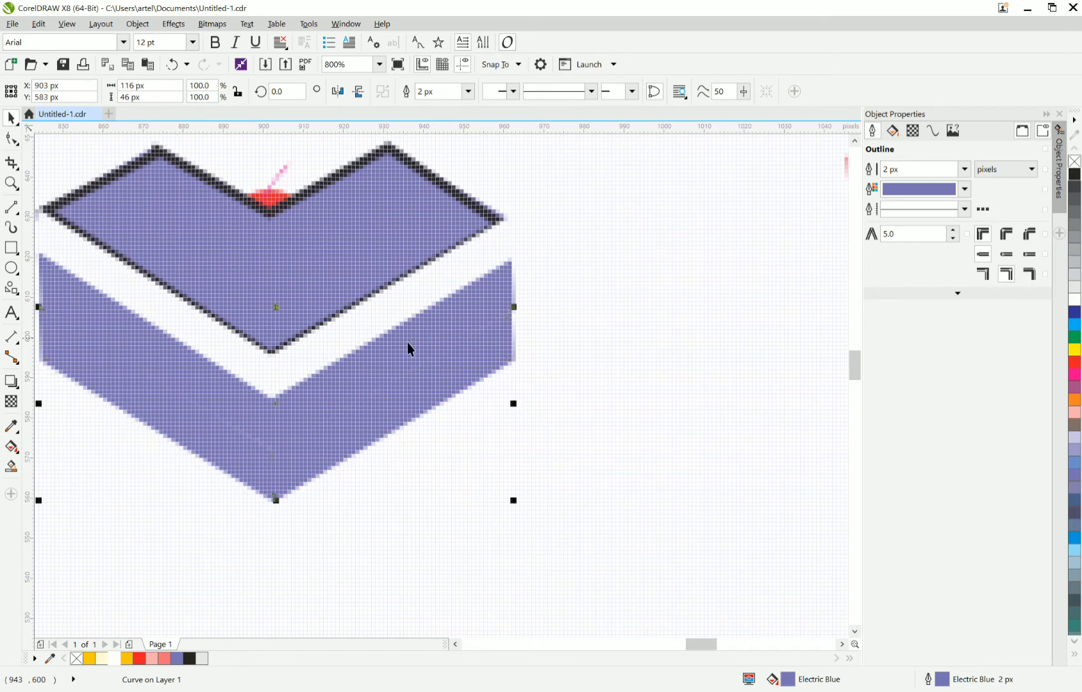
# - Try recolouring the lowest chevron's fill and outline white
pyautogui.click(108, 661)
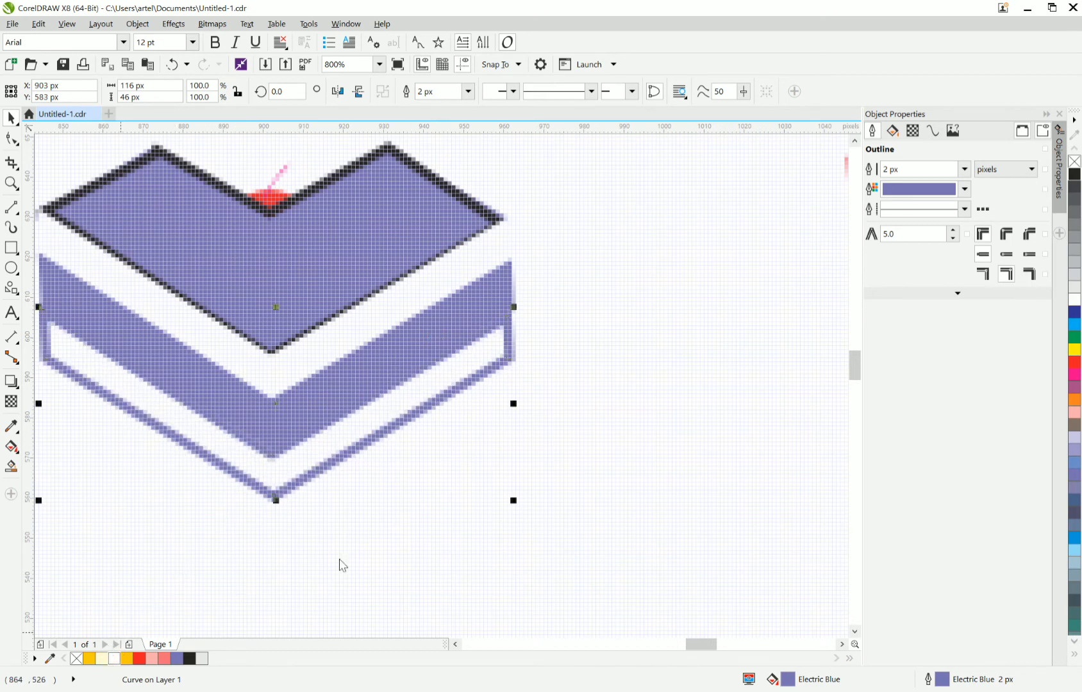
pyautogui.click(331, 468)
pyautogui.click(232, 535)
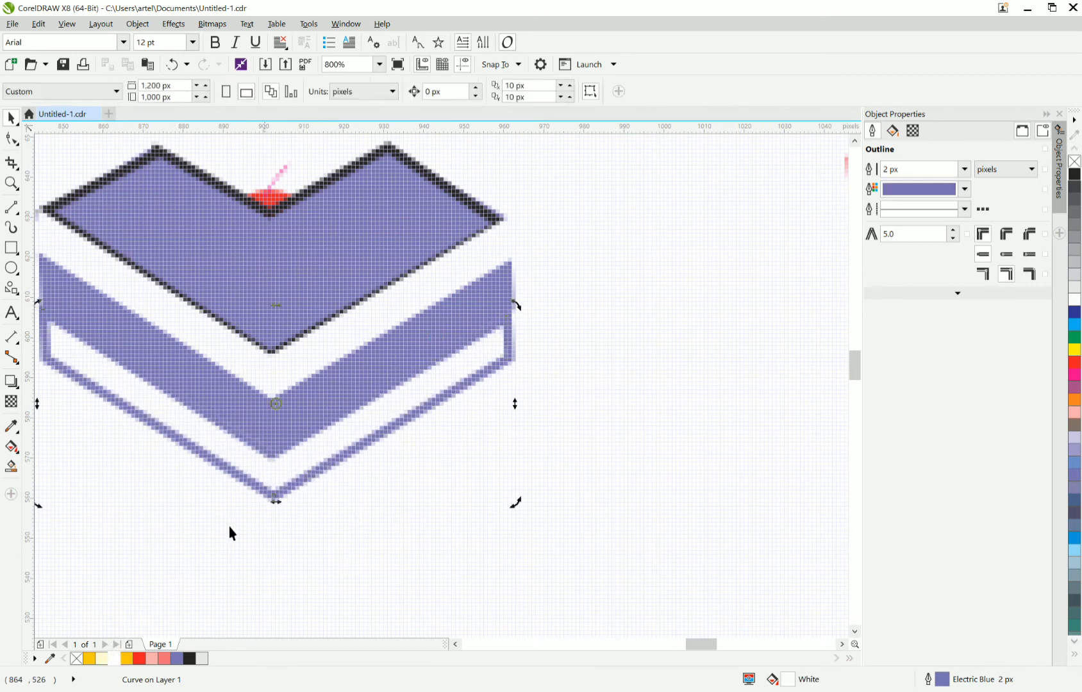
pyautogui.rightClick(116, 661)
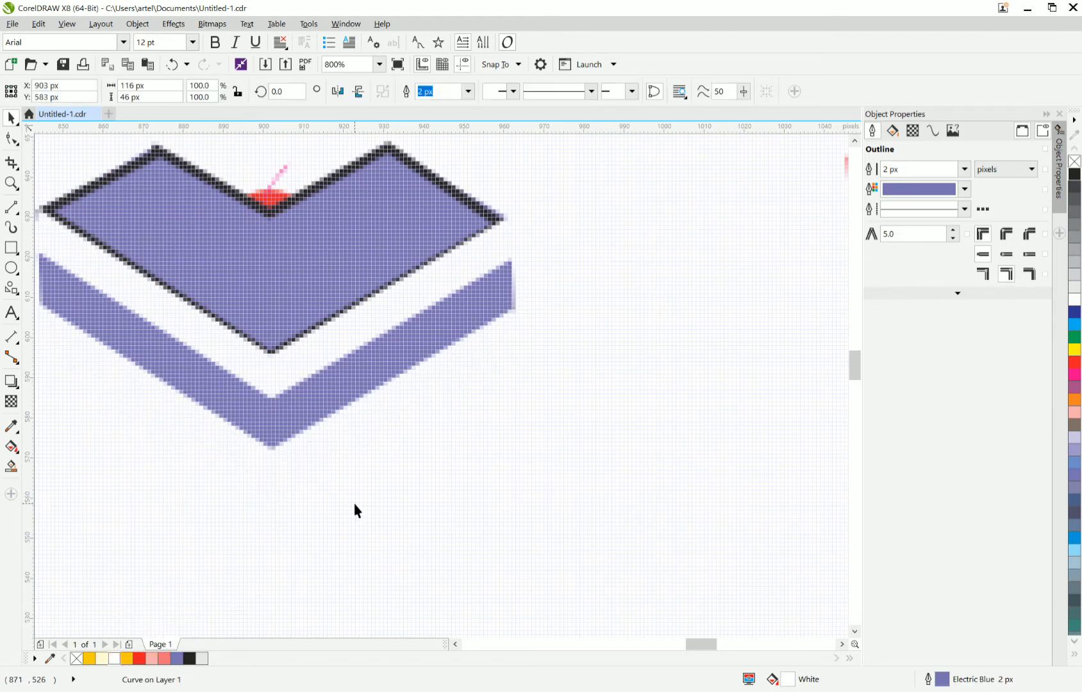
pyautogui.scroll(-1, 336, 486)
pyautogui.click(331, 459)
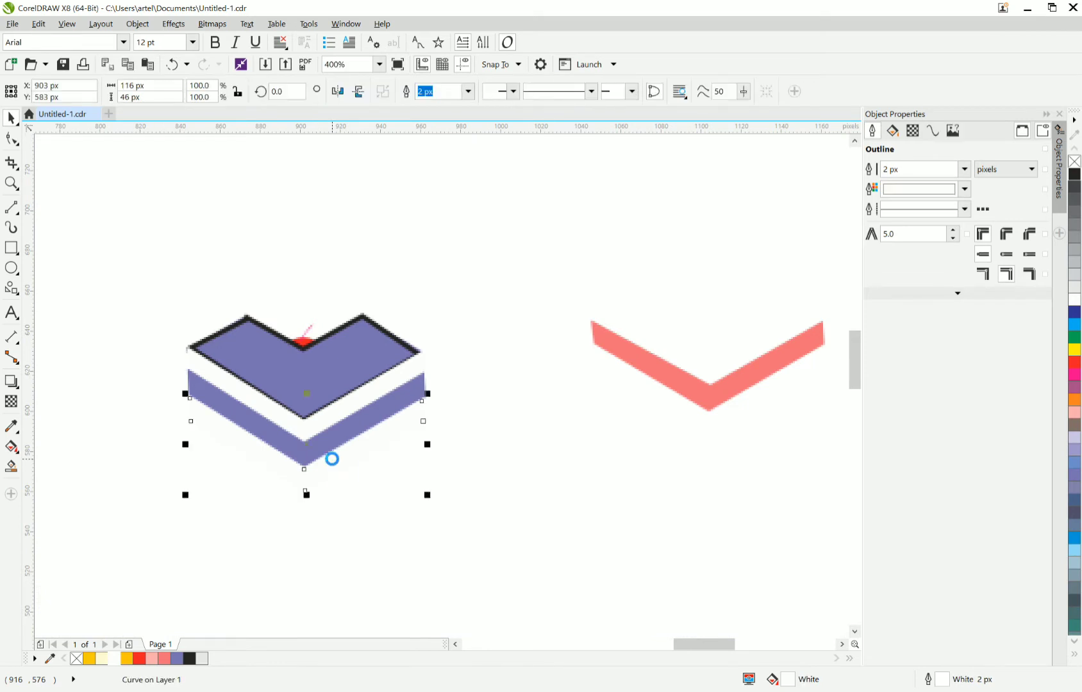
pyautogui.press('Down')
pyautogui.press('Up')
# - Return the lowest chevron's fill and outline to Electric Blue
pyautogui.click(165, 659)
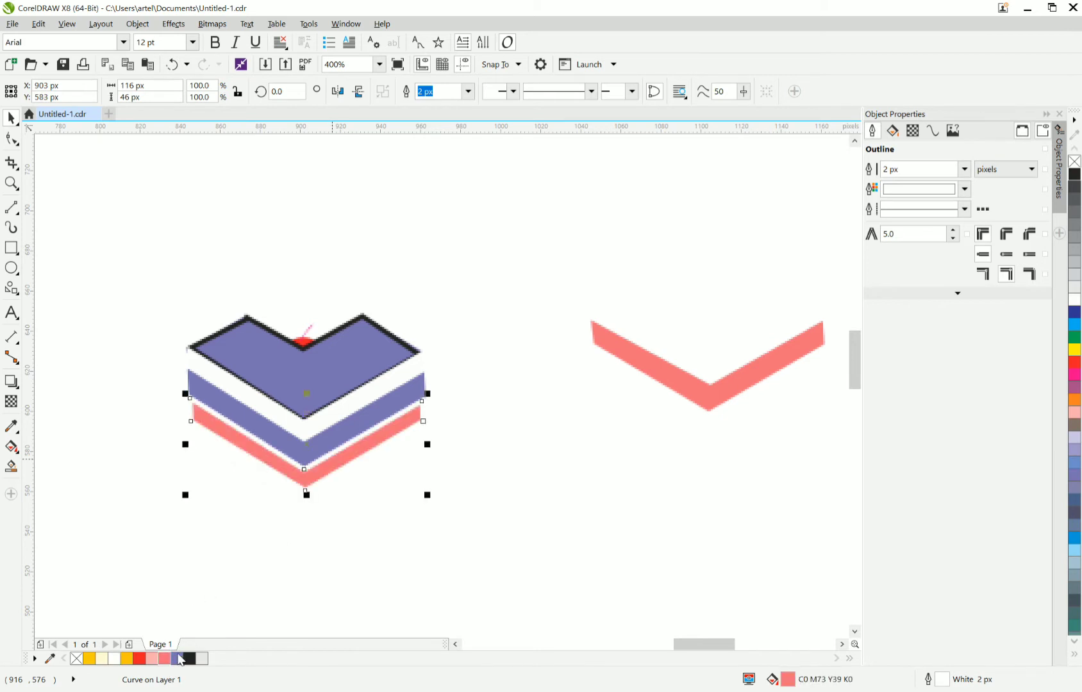
pyautogui.click(178, 660)
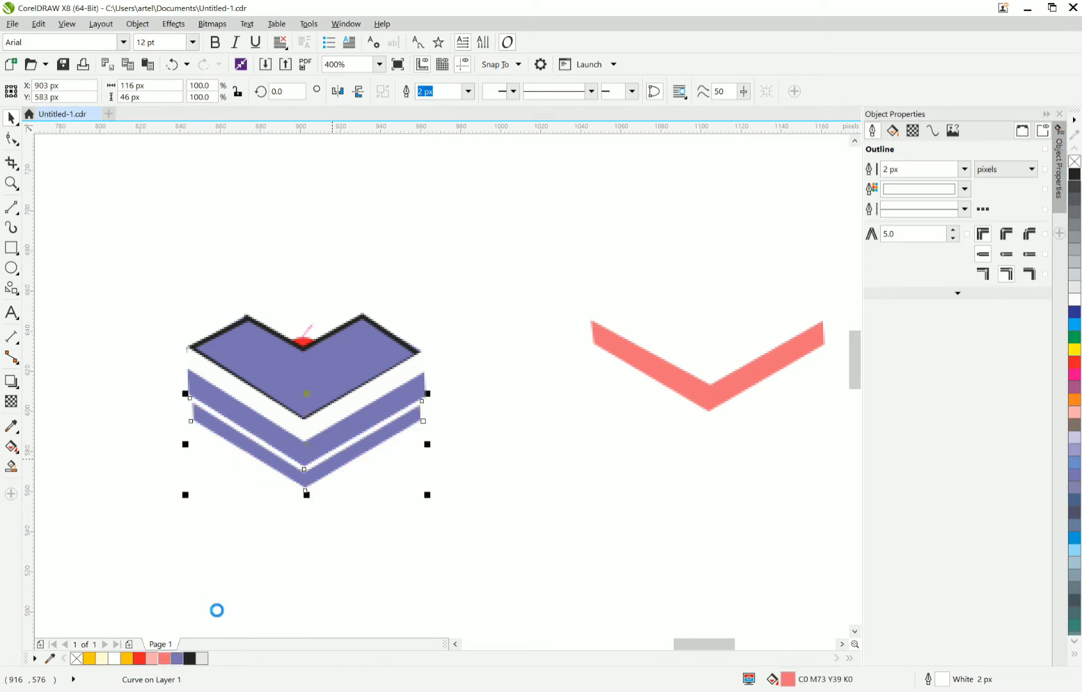
pyautogui.click(344, 490)
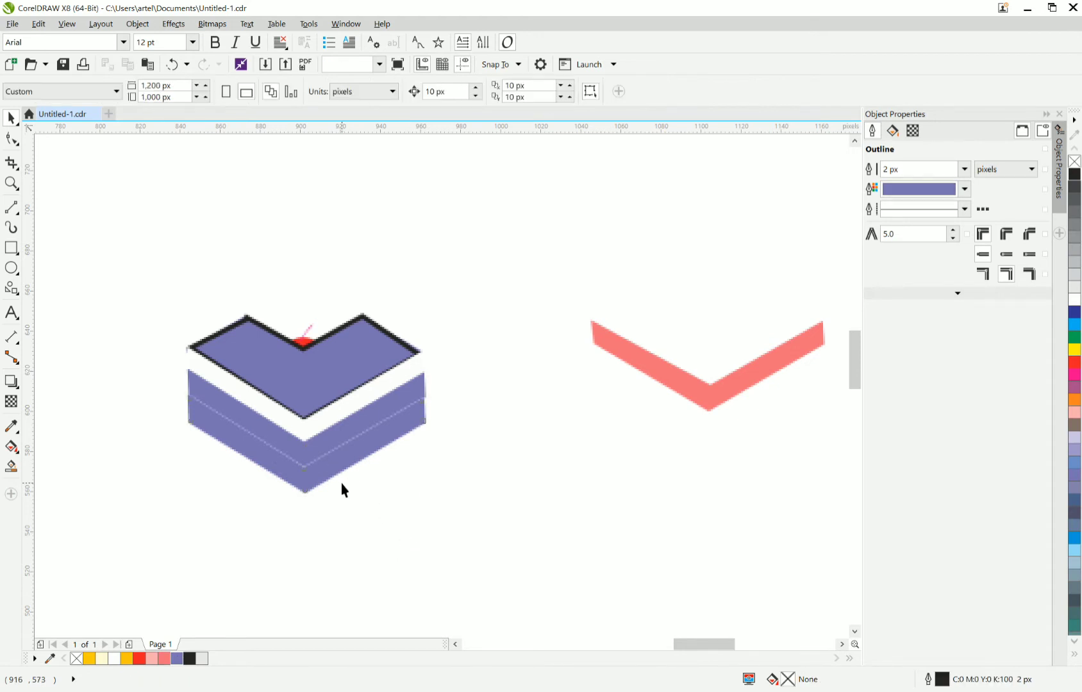
# - Duplicate the lowest Electric Blue chevron and nudge the copy straight down about 10 px
pyautogui.click(329, 481)
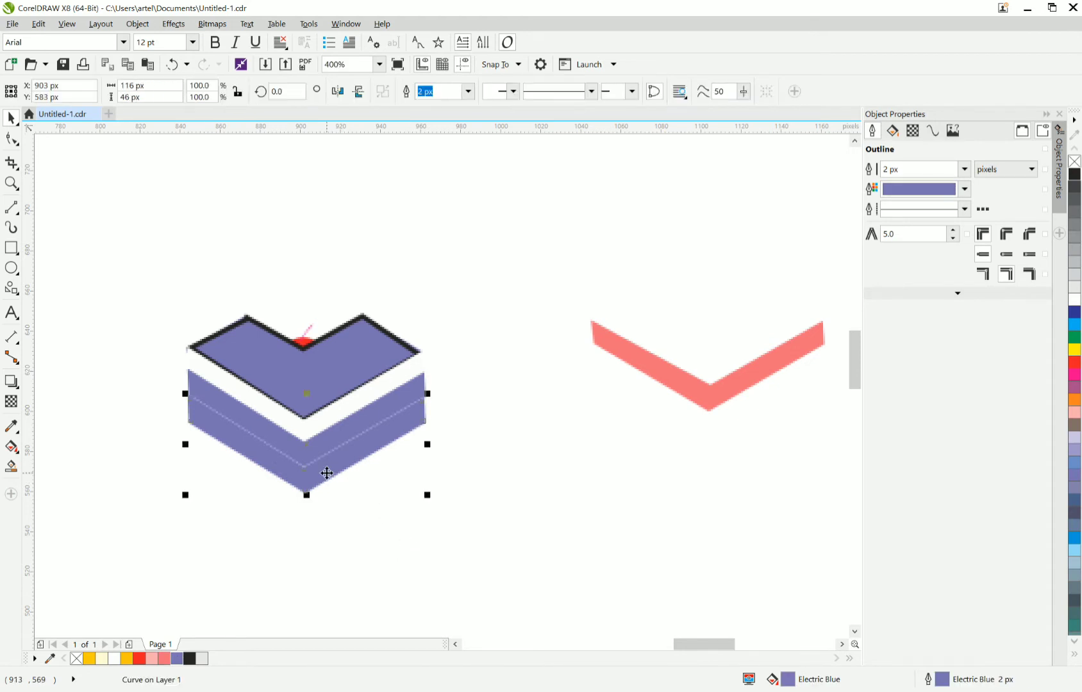
pyautogui.press('Down')
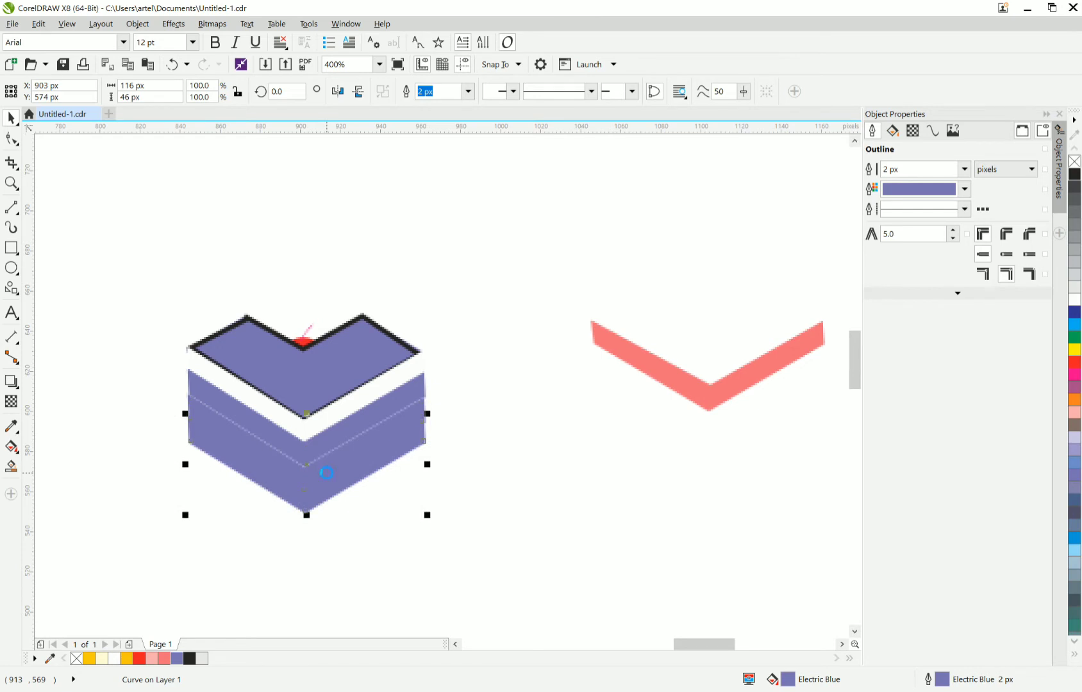
pyautogui.press('Down')
pyautogui.press('Down')
pyautogui.press('Down')
pyautogui.press('Down')
pyautogui.press('Up')
pyautogui.press('Up')
pyautogui.press('Up')
pyautogui.press('Up')
pyautogui.press('Up')
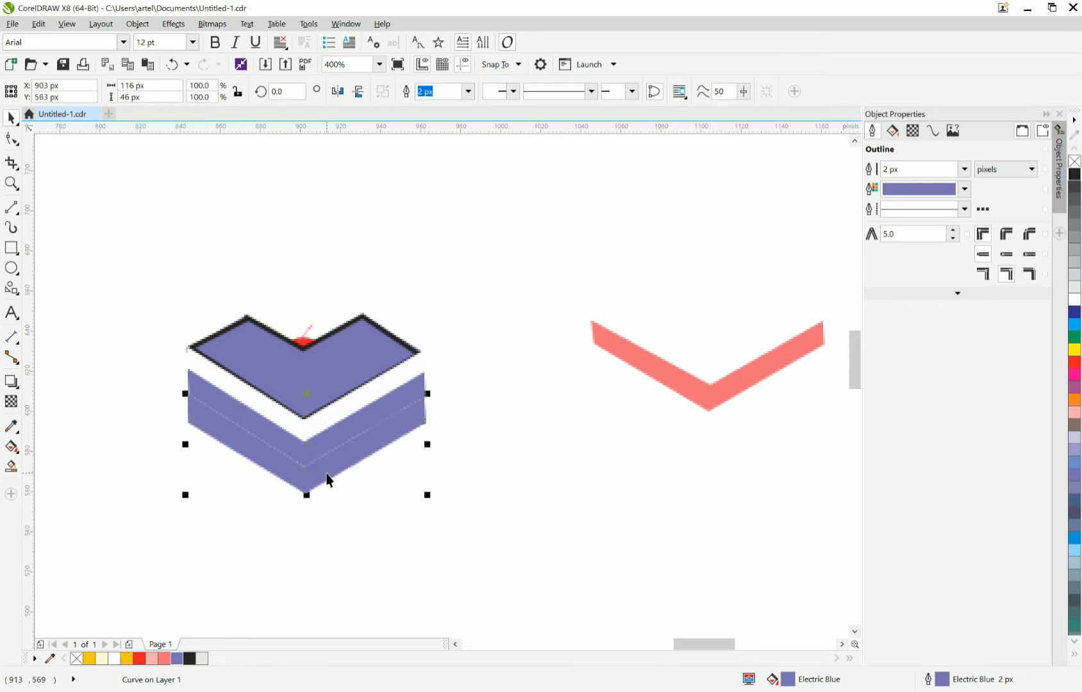
pyautogui.press('Down')
pyautogui.press('Down')
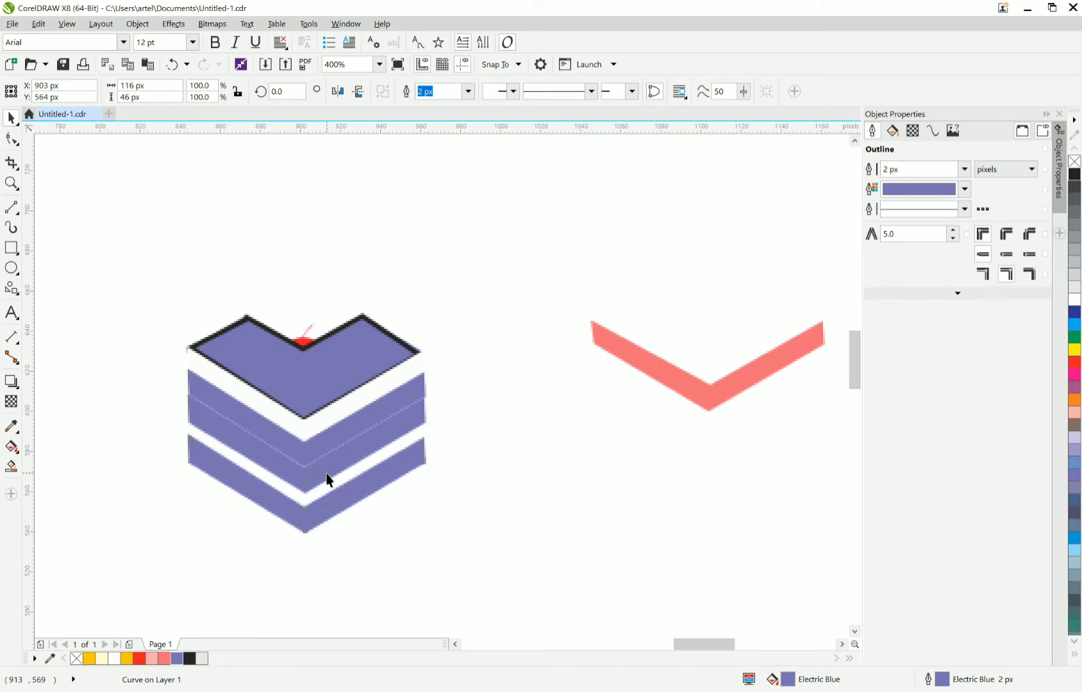
pyautogui.press('Up')
pyautogui.click(326, 474)
pyautogui.press('Up')
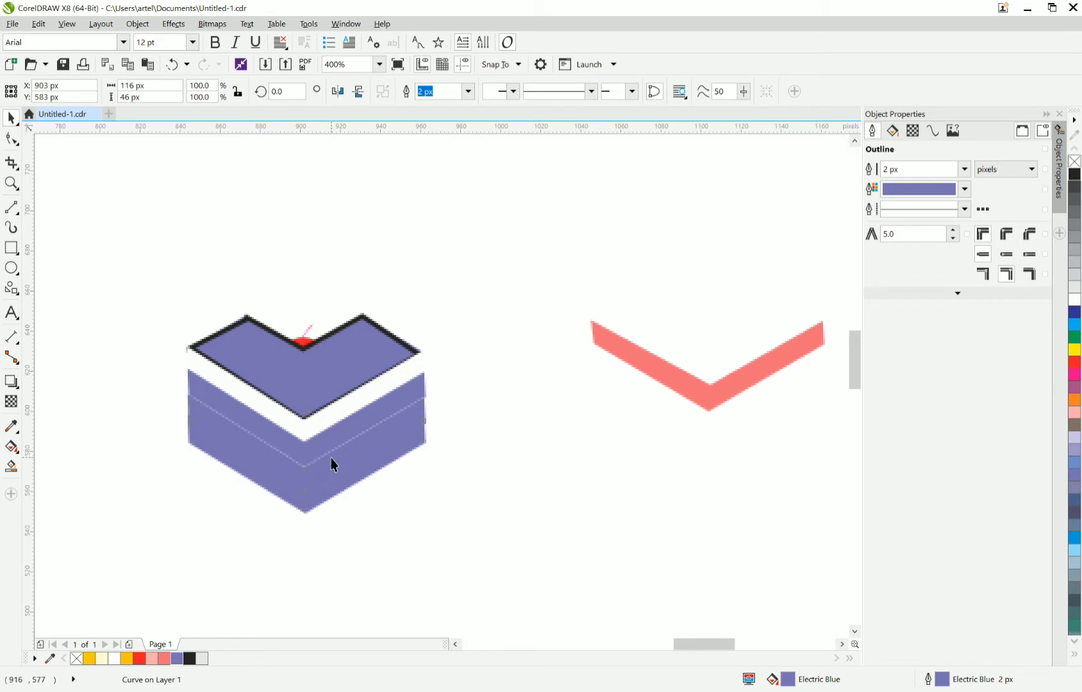
# - Fill the chevron between the upper and lowest Electric Blue layers with white
pyautogui.click(355, 450)
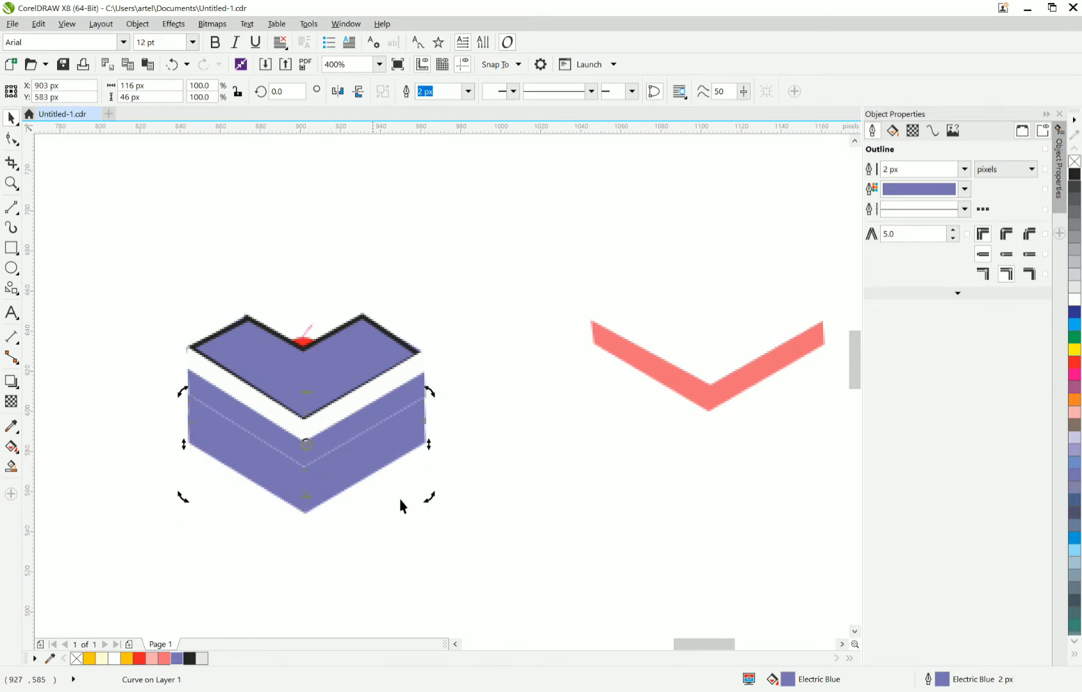
pyautogui.click(375, 429)
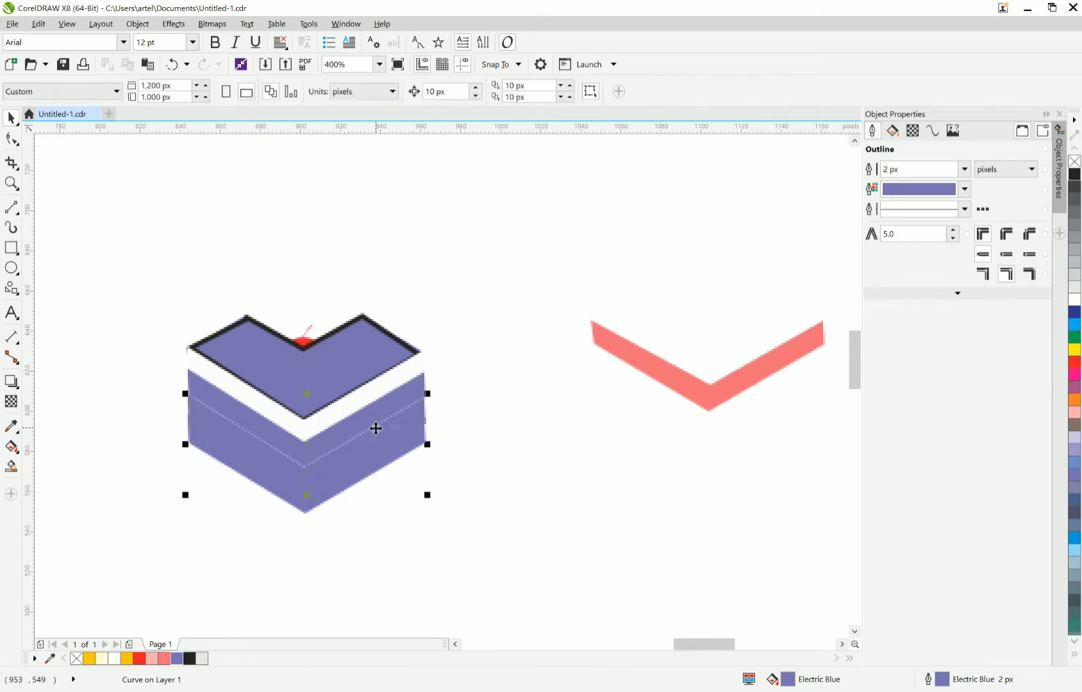
pyautogui.click(115, 659)
pyautogui.click(541, 568)
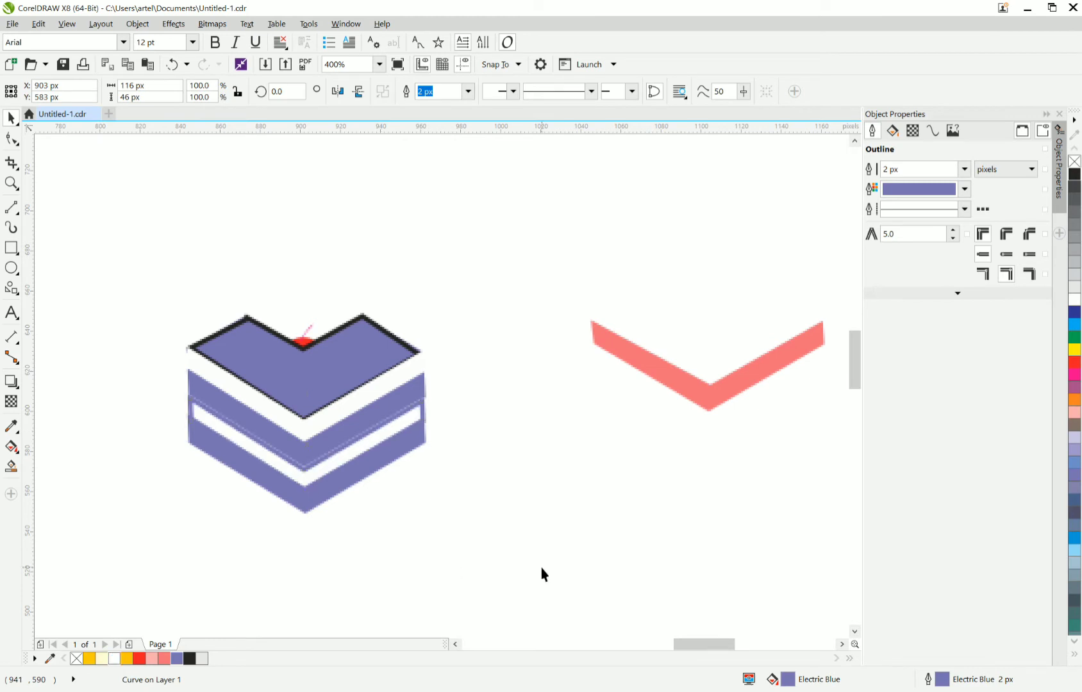
# - Remove the outlines from the heart-shaped top and all the chevron layers beneath it
pyautogui.click(370, 330)
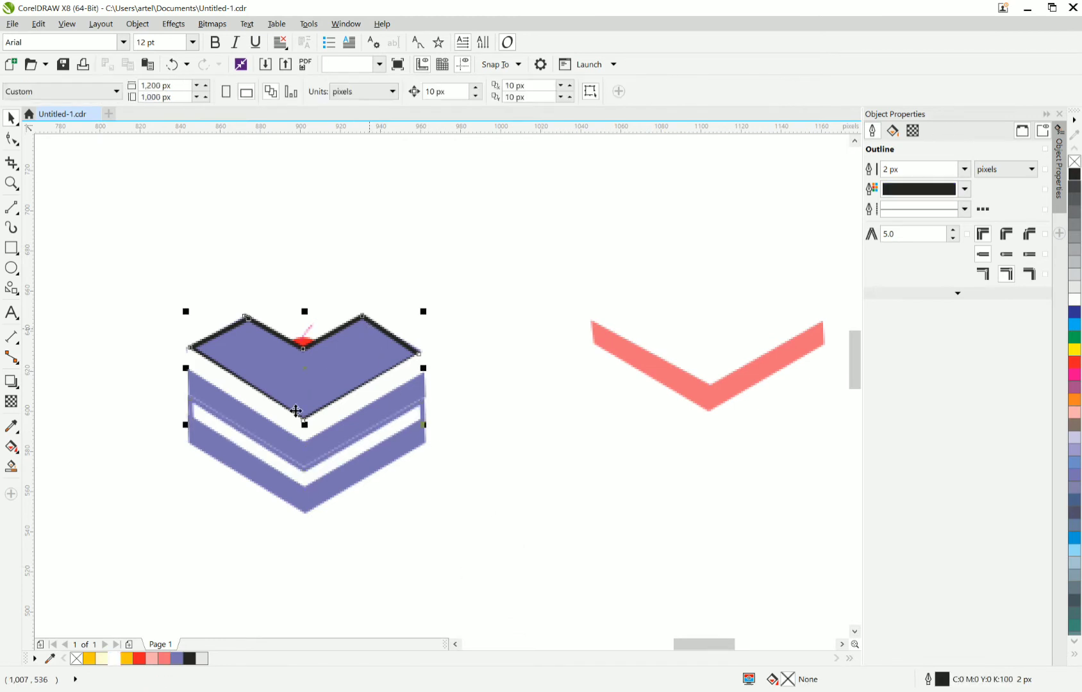
pyautogui.rightClick(78, 659)
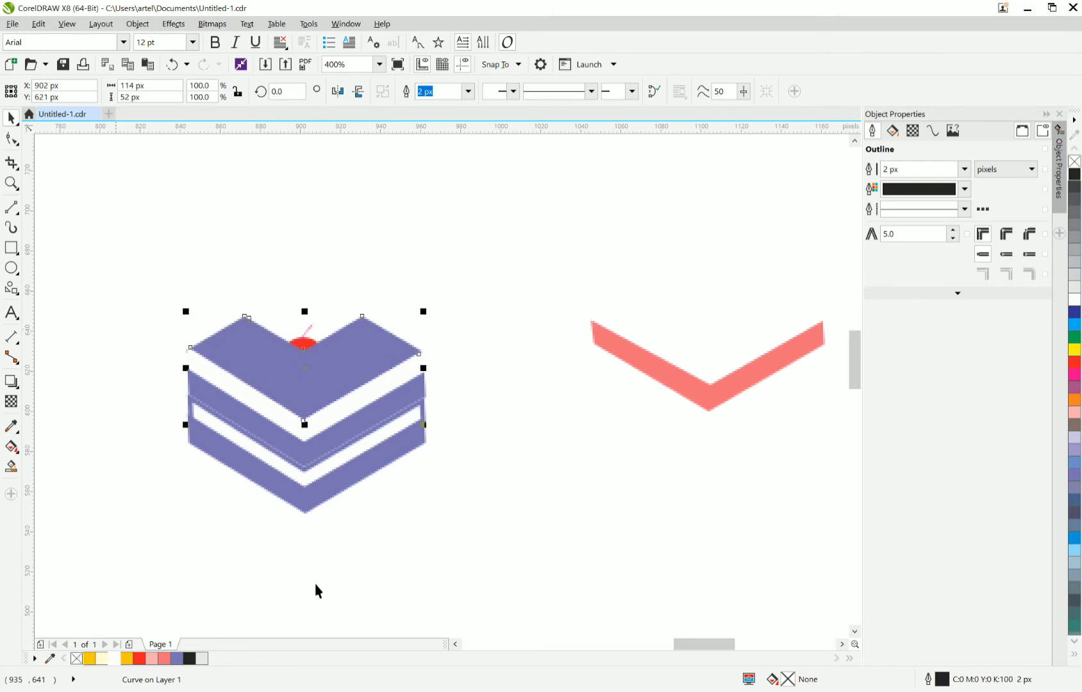
pyautogui.click(286, 478)
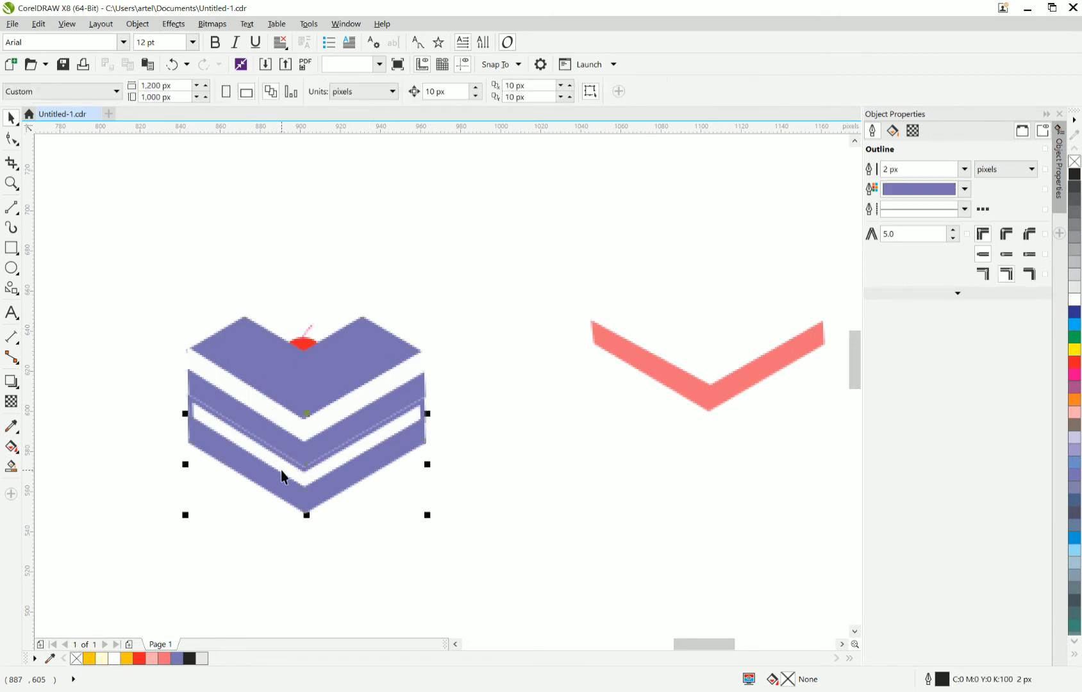
pyautogui.rightClick(78, 659)
pyautogui.moveTo(528, 536)
pyautogui.mouseDown()
pyautogui.moveTo(132, 384)
pyautogui.moveTo(125, 369)
pyautogui.mouseUp()
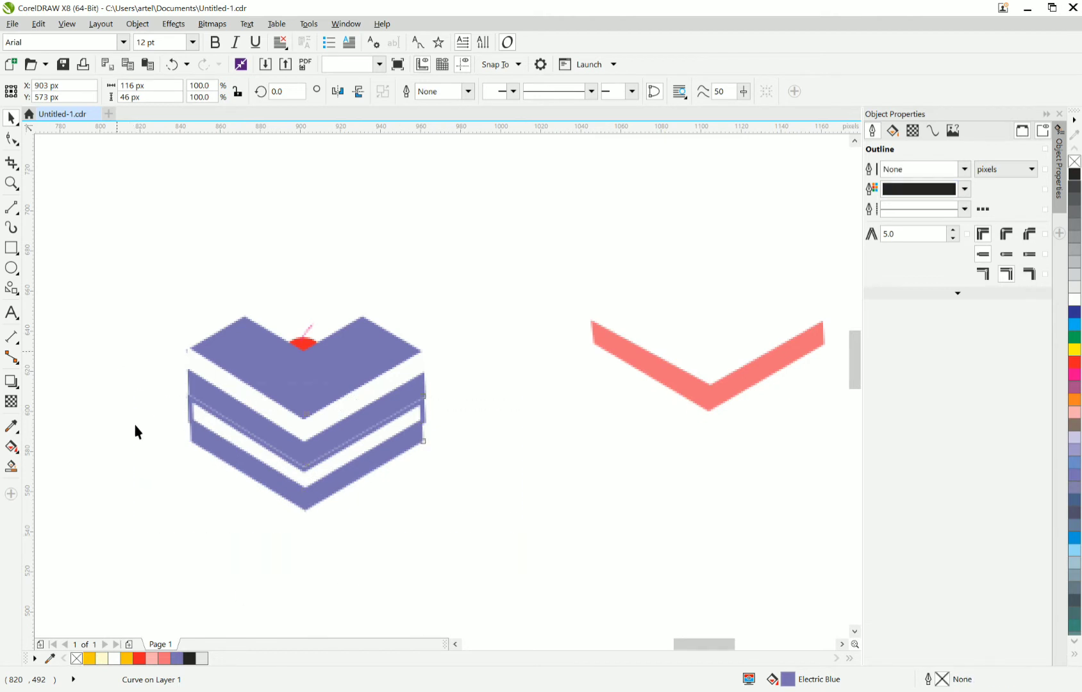
pyautogui.rightClick(78, 660)
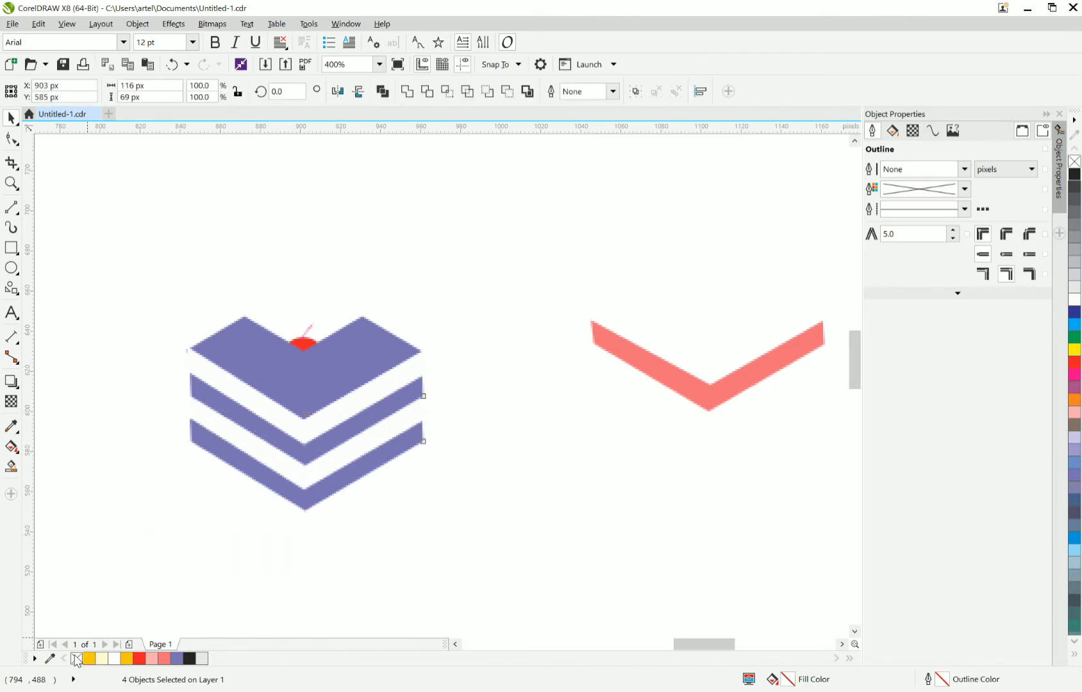
# - Try placing a further copy of the bottom chevron about 59 px below the original
pyautogui.click(323, 516)
pyautogui.click(324, 498)
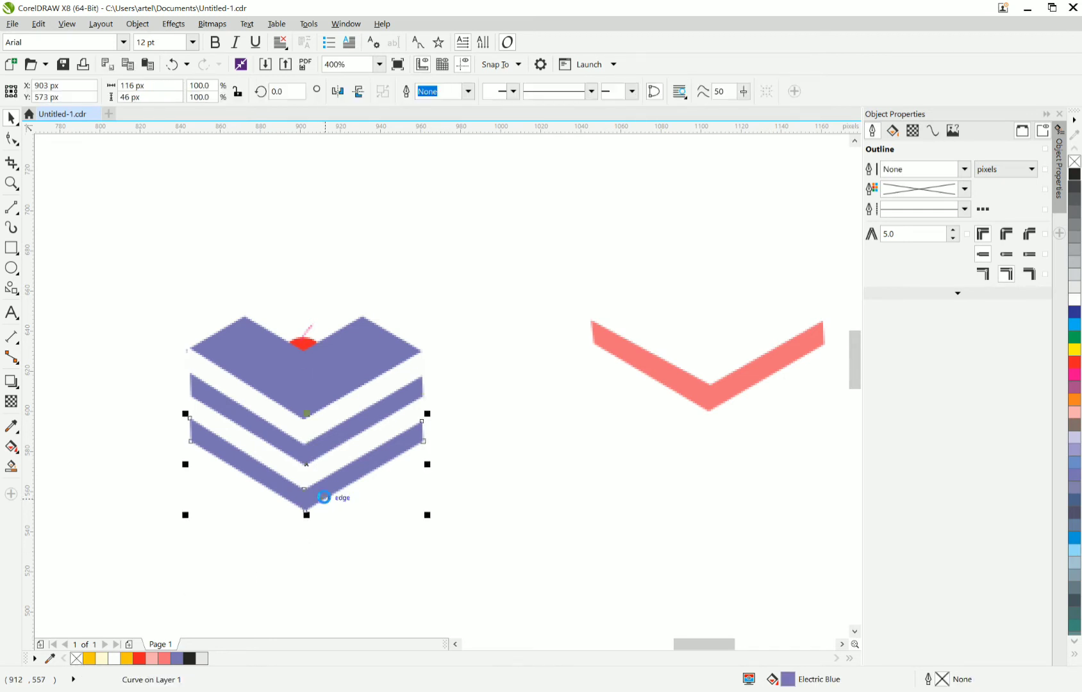
pyautogui.hotkey('ctrl', 'd')
pyautogui.press('Up')
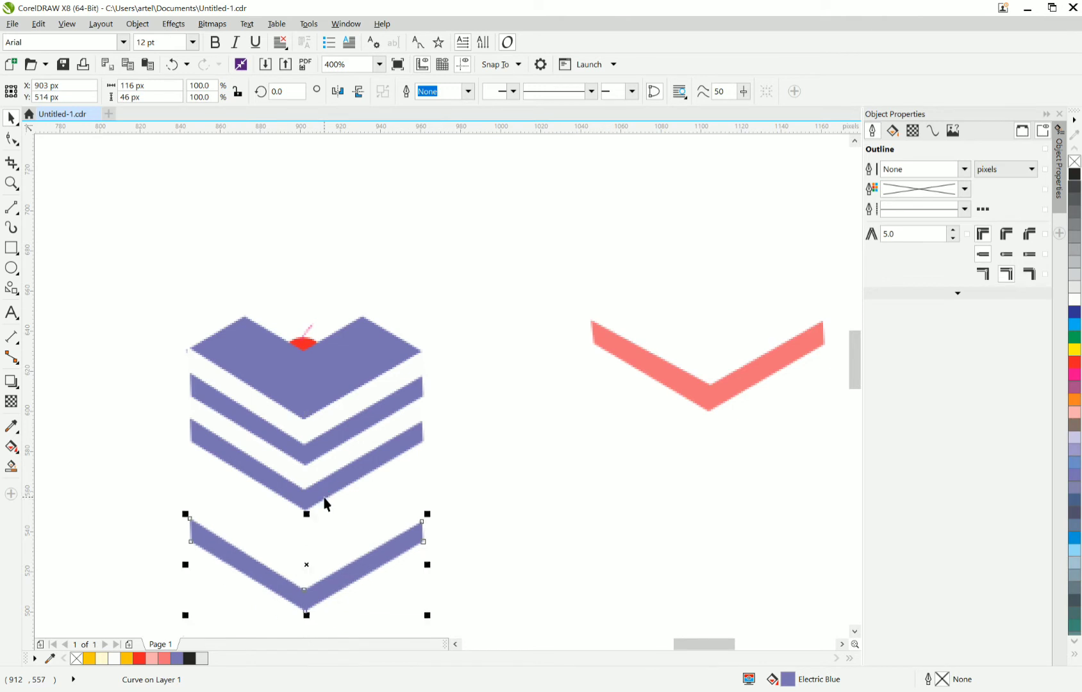
pyautogui.moveTo(302, 597); pyautogui.dragTo(413, 580)
pyautogui.click(415, 586)
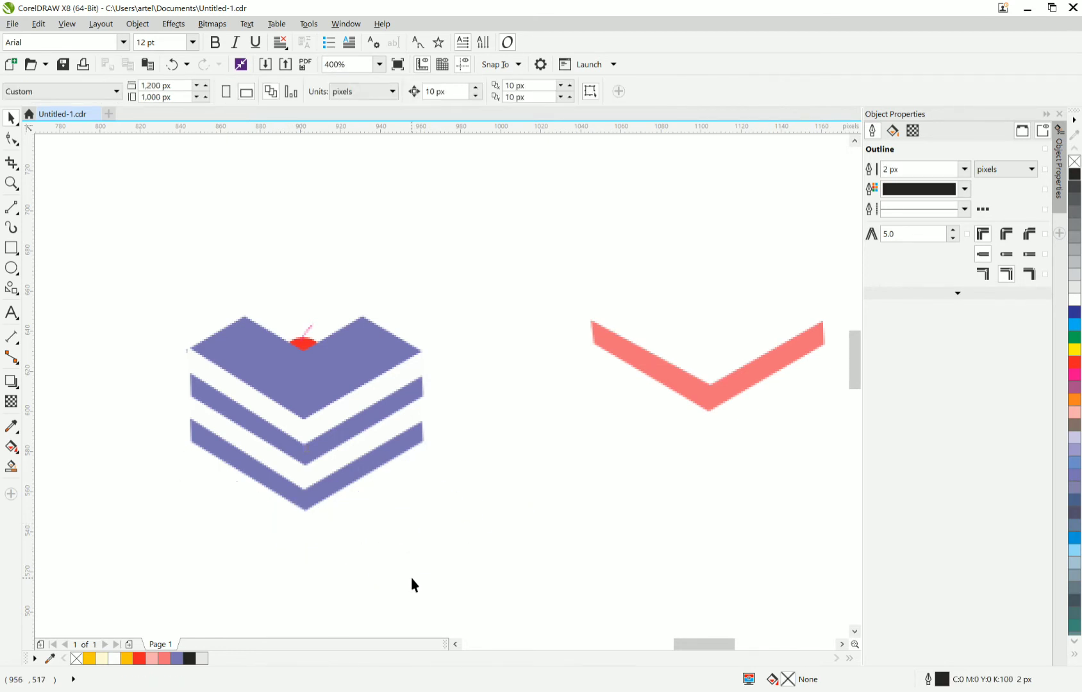
# - Draw a trial ellipse about 104 × 93 px over the cake icon and delete it
pyautogui.scroll(-4, 413, 585)
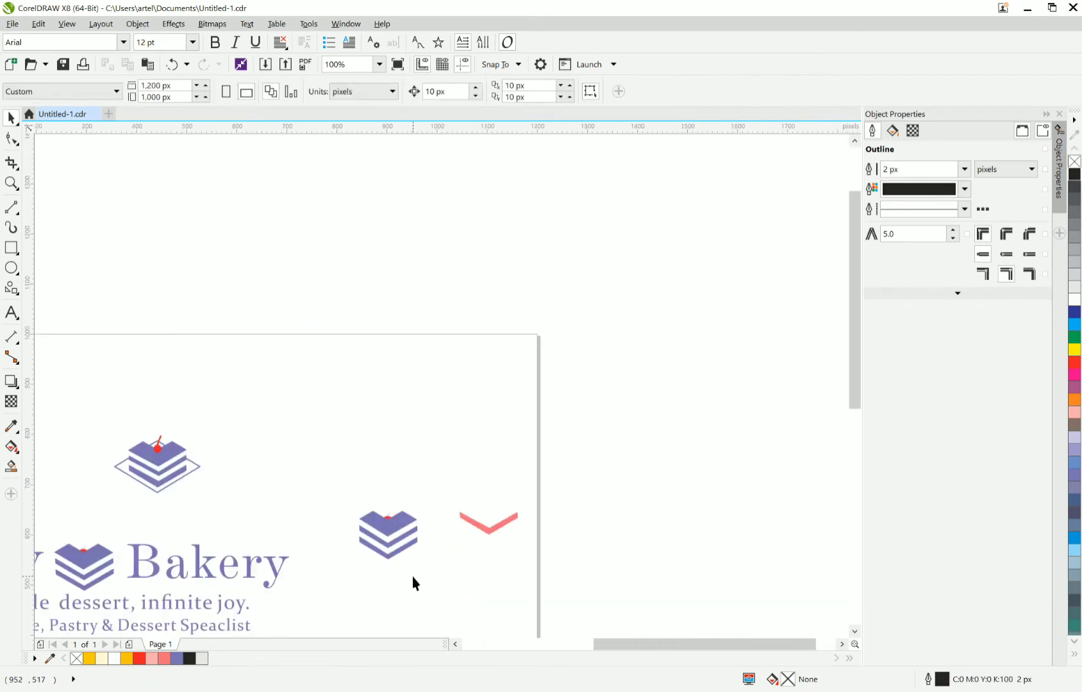
pyautogui.scroll(2, 413, 576)
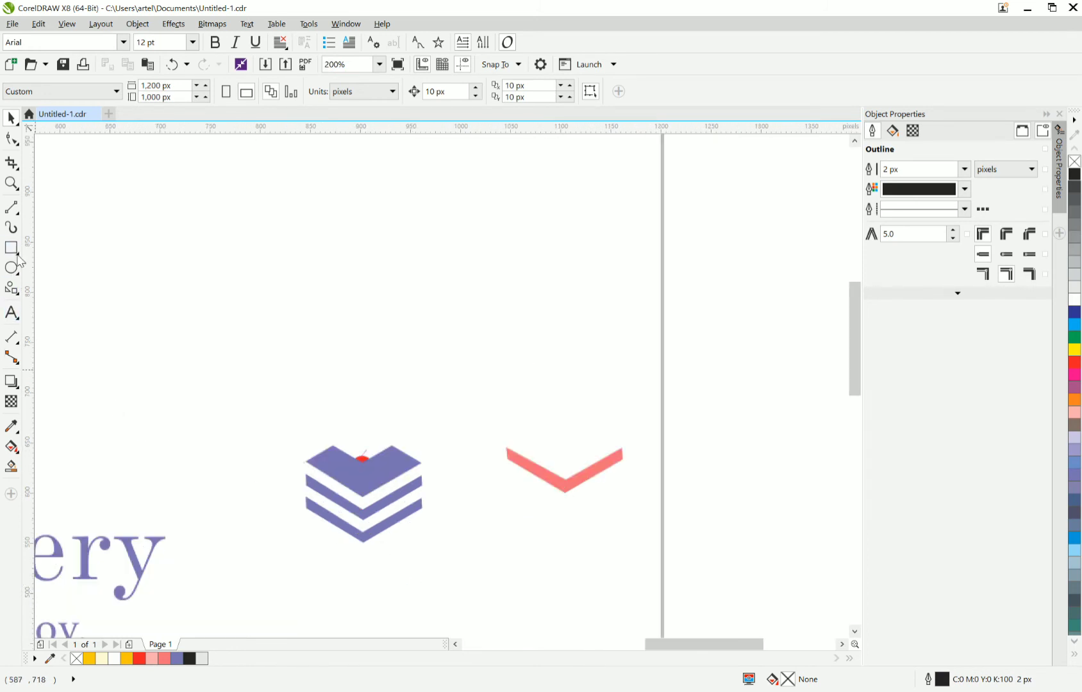
pyautogui.press('F6')
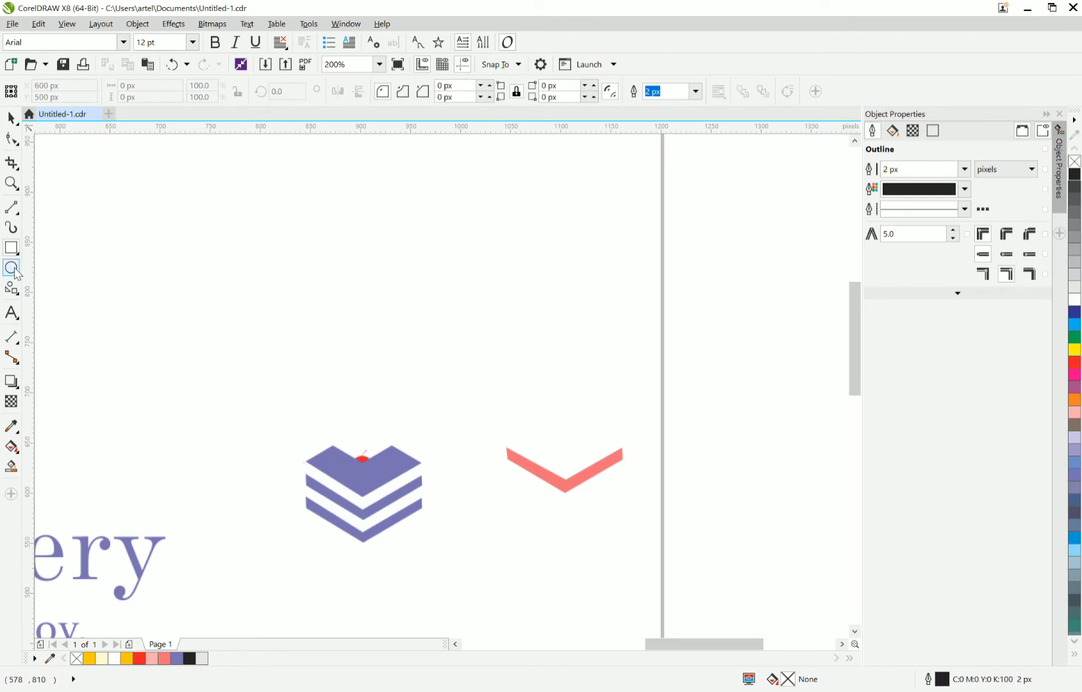
pyautogui.click(15, 272)
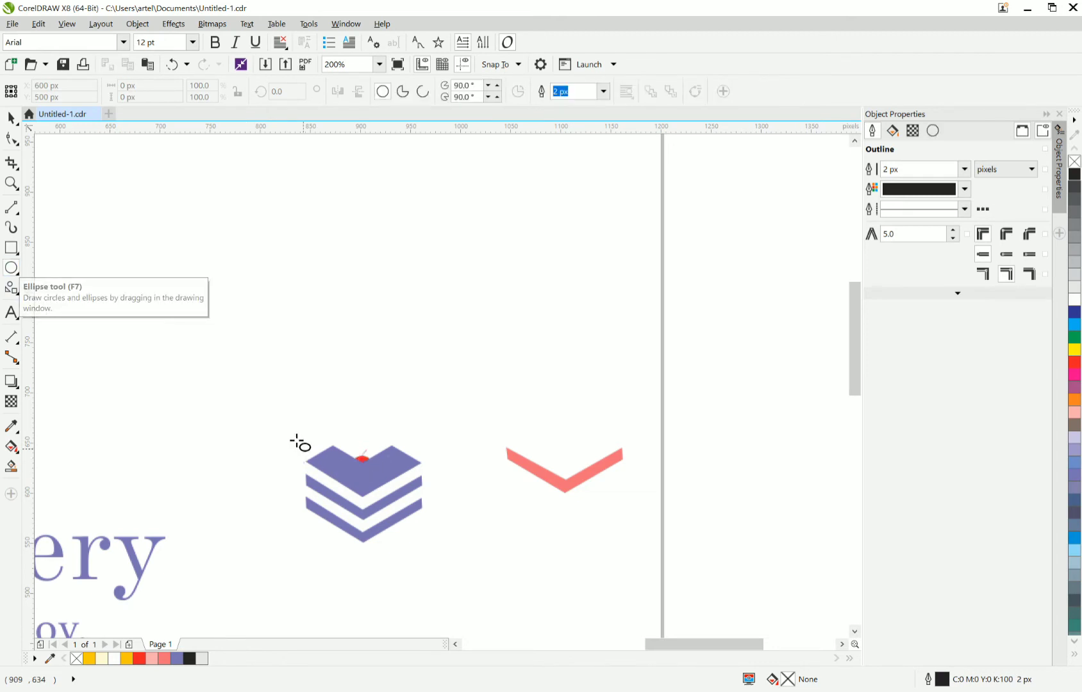
pyautogui.moveTo(299, 426); pyautogui.dragTo(404, 518)
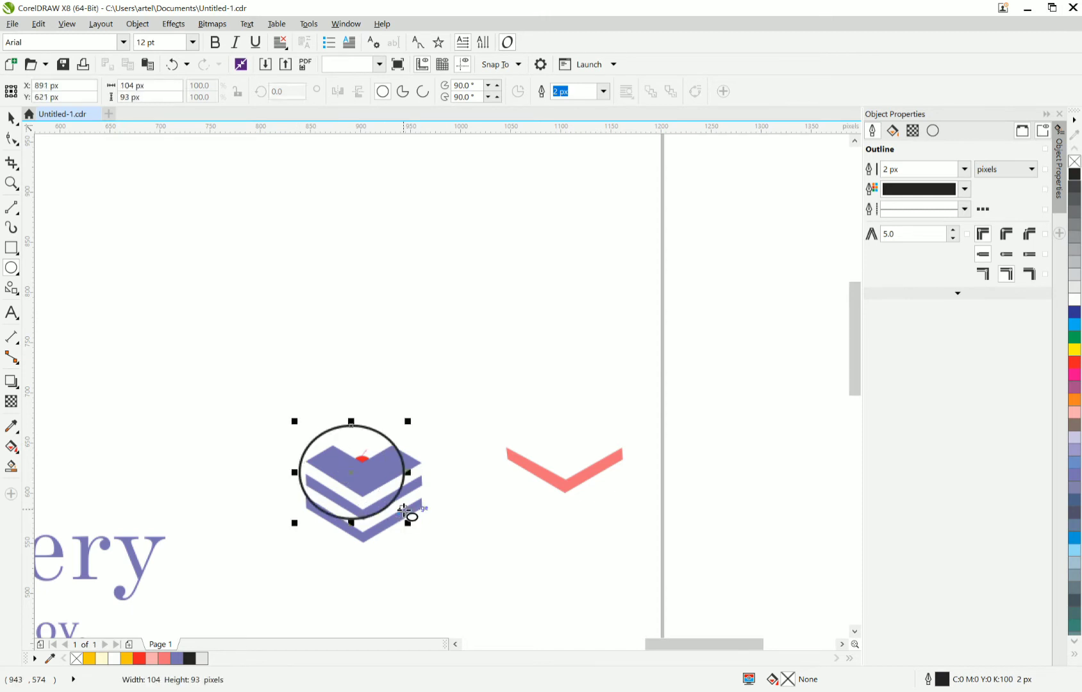
pyautogui.press('Delete')
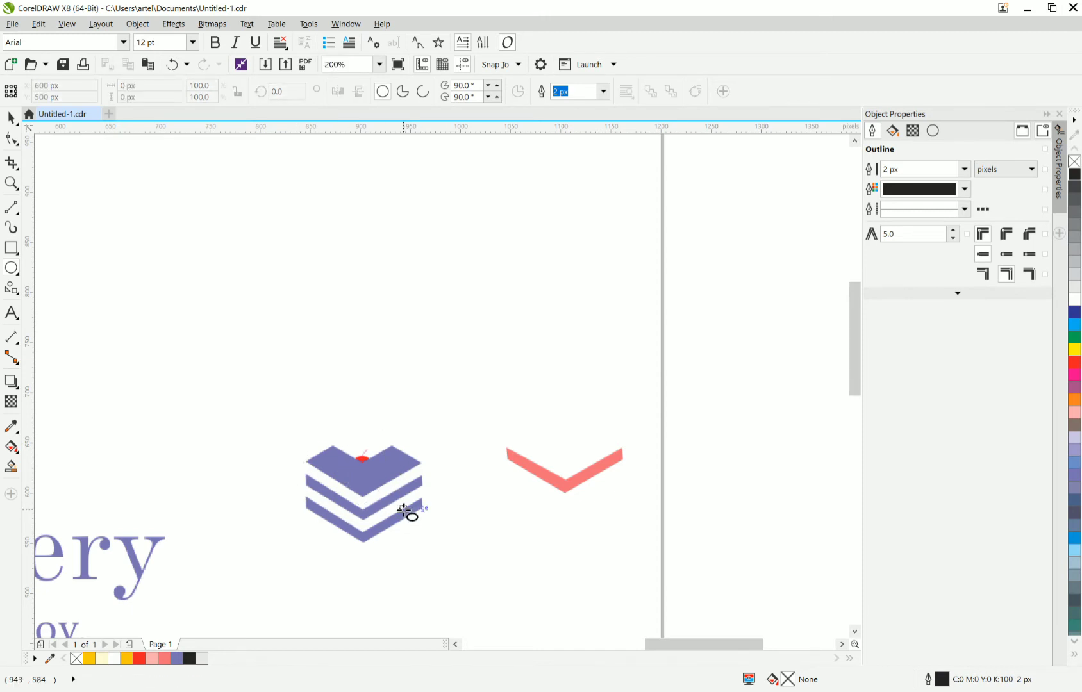
# - Draw a trial four-sided polygon about 128 × 120 px over the cake icon and delete it
pyautogui.click(17, 253)
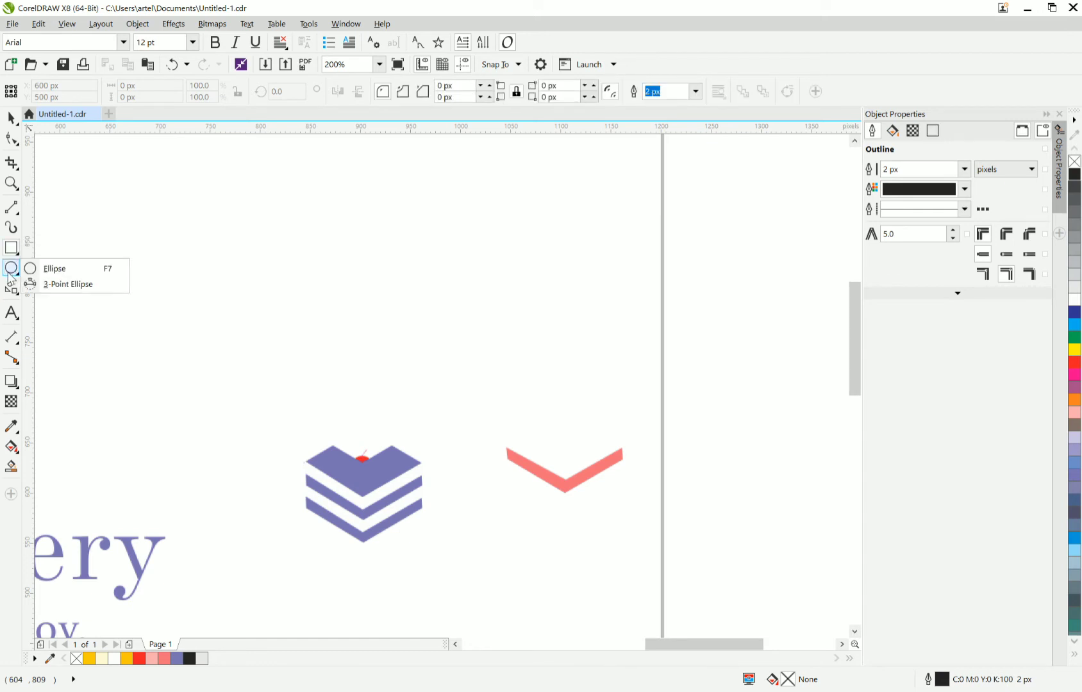
pyautogui.click(18, 275)
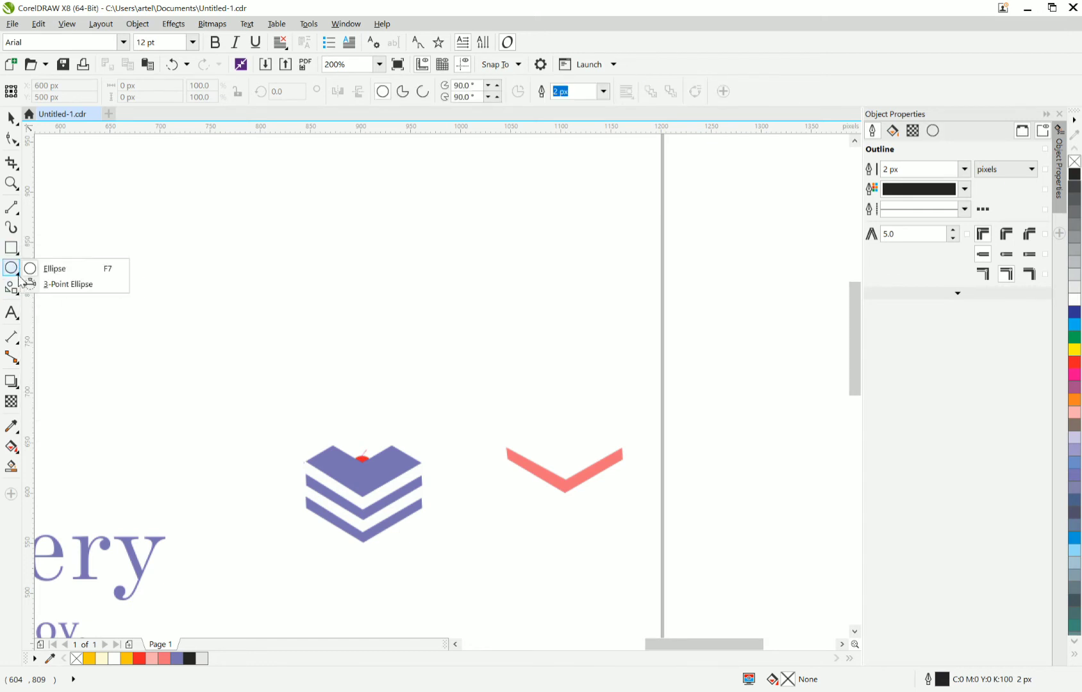
pyautogui.click(18, 292)
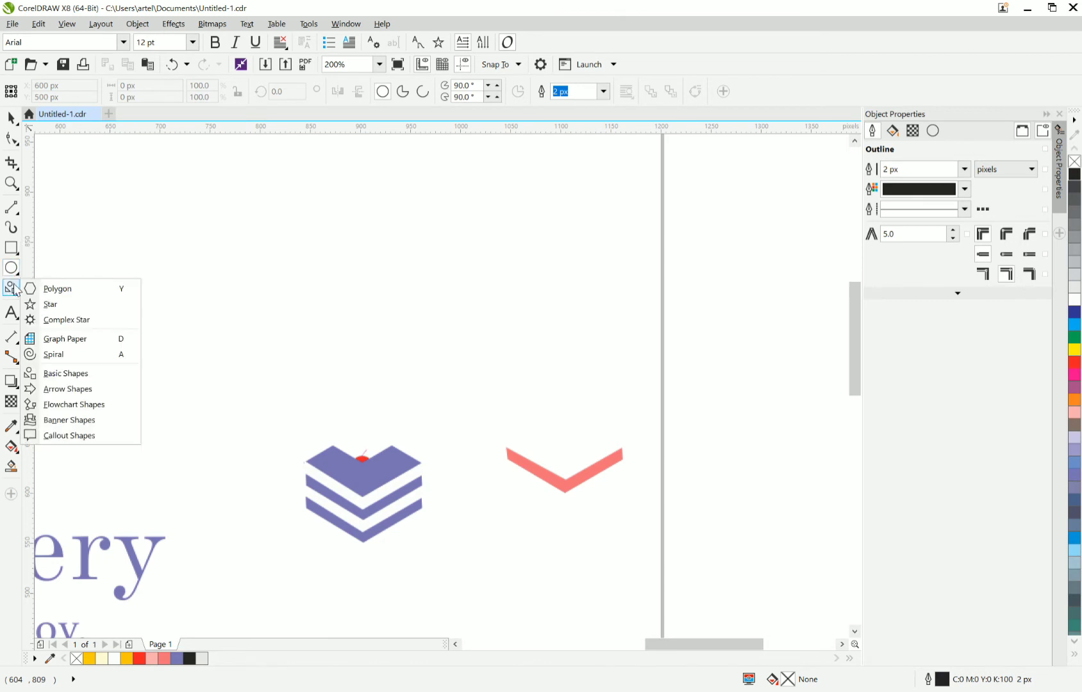
pyautogui.click(52, 288)
pyautogui.moveTo(335, 421); pyautogui.dragTo(457, 542)
pyautogui.click(11, 118)
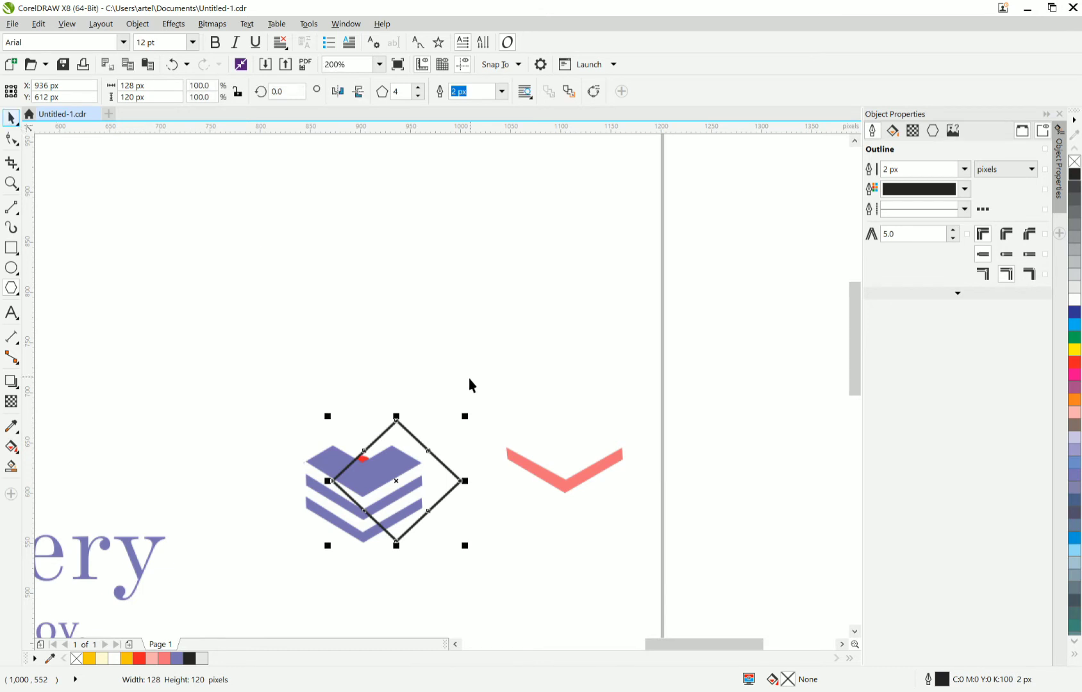
pyautogui.click(403, 440)
pyautogui.press('Delete')
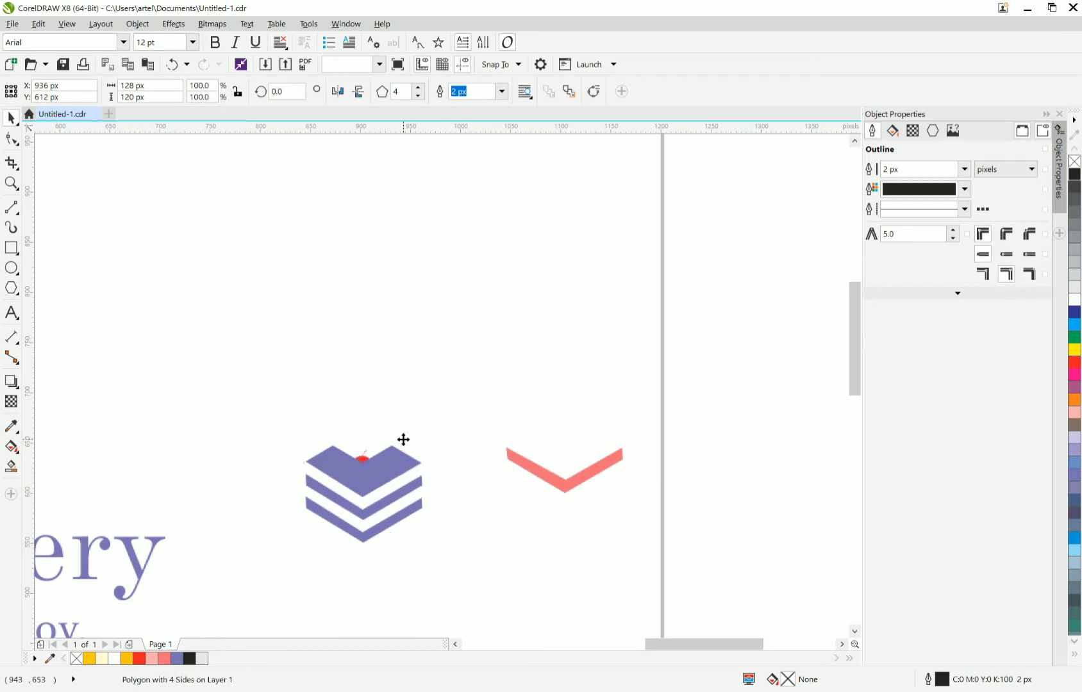
pyautogui.scroll(-3, 302, 447)
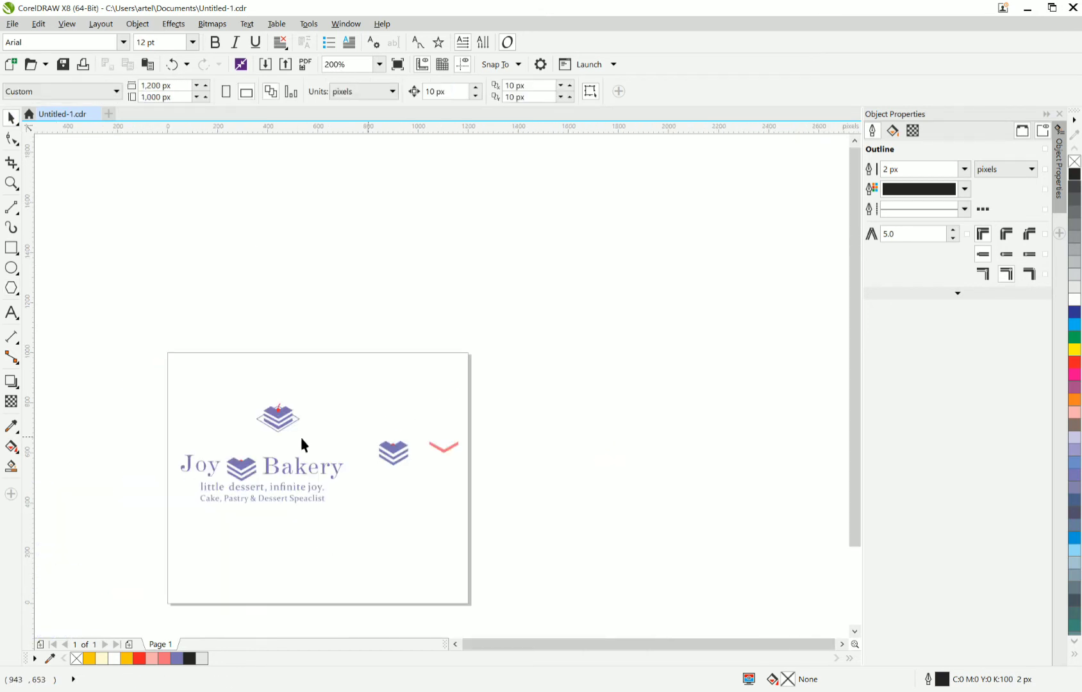
# - Move the sample icon's diamond into the empty area and trace it with a centred four-sided polygon about 171 × 108 px
pyautogui.scroll(4, 299, 447)
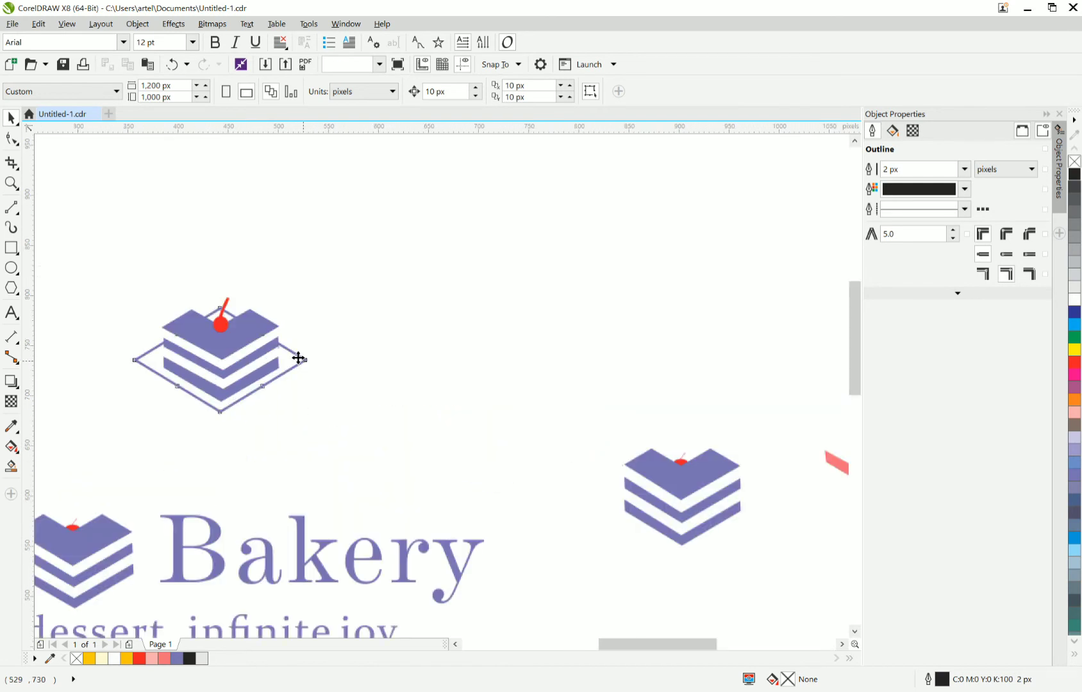
pyautogui.moveTo(300, 360); pyautogui.dragTo(591, 409)
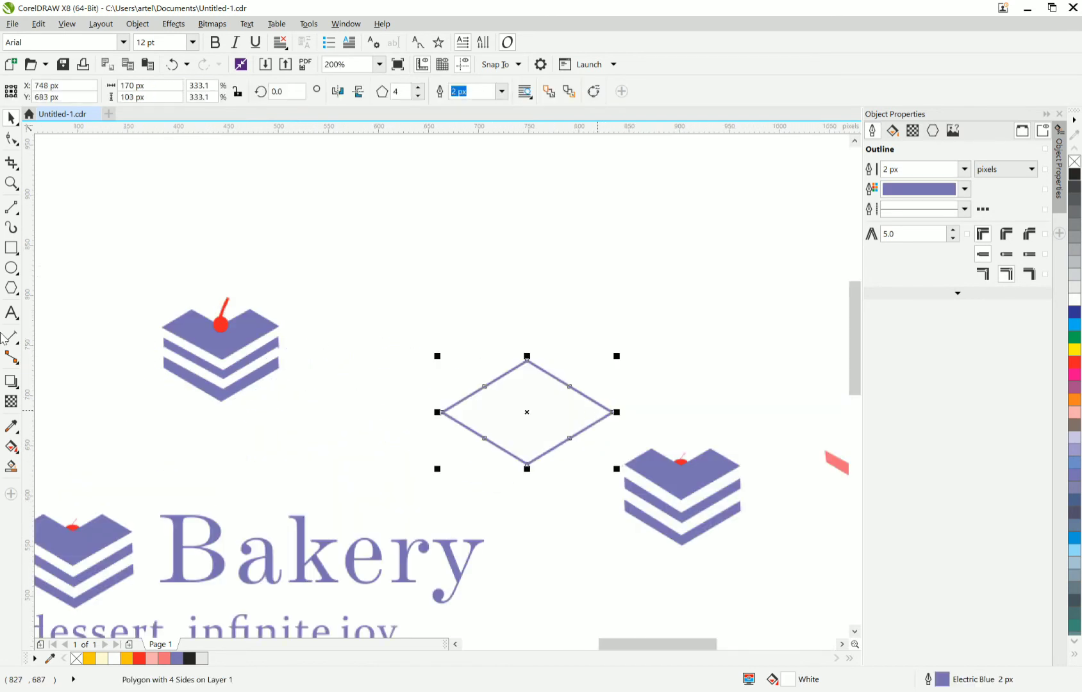
pyautogui.click(11, 288)
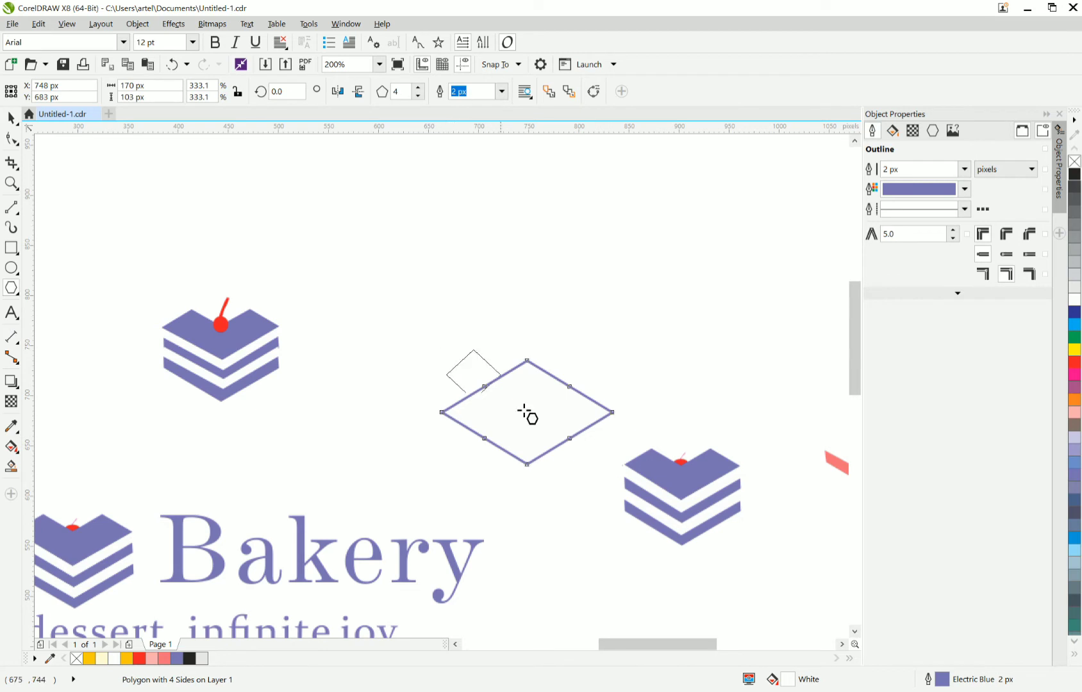
pyautogui.moveTo(524, 412)
pyautogui.mouseDown()
pyautogui.moveTo(593, 428)
pyautogui.moveTo(620, 460)
pyautogui.mouseUp()
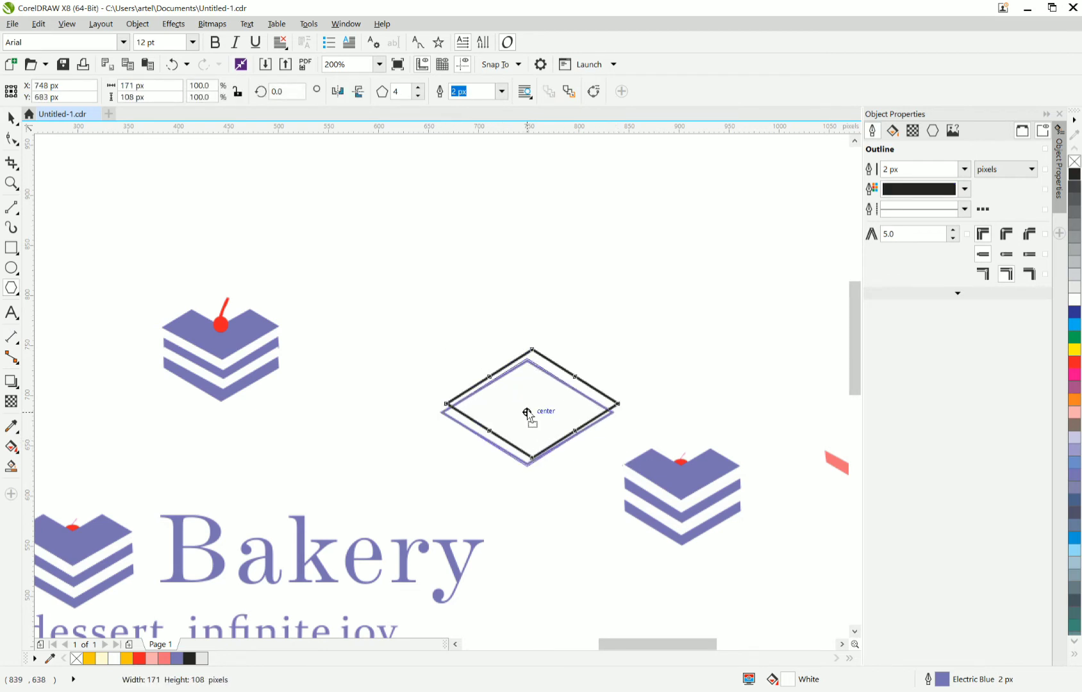
pyautogui.press('space')
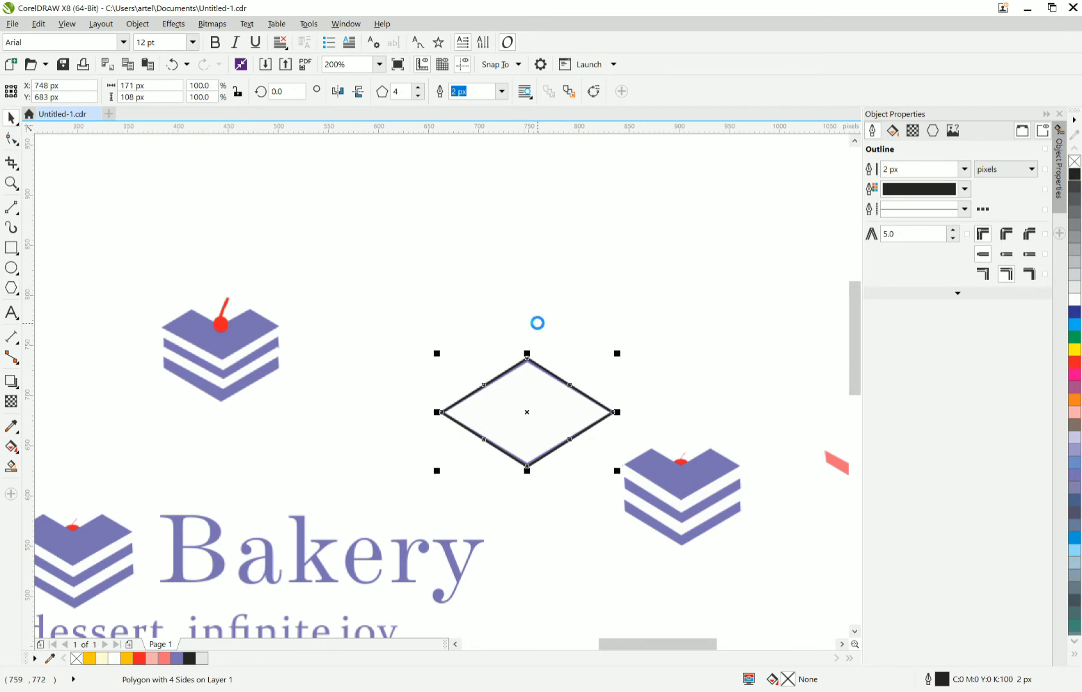
# - Restore the original diamond around the sample icon, keep the traced copy, and delete the stray 128 × 120 px polygon
pyautogui.click(538, 323)
pyautogui.hotkey('ctrl', 'z')
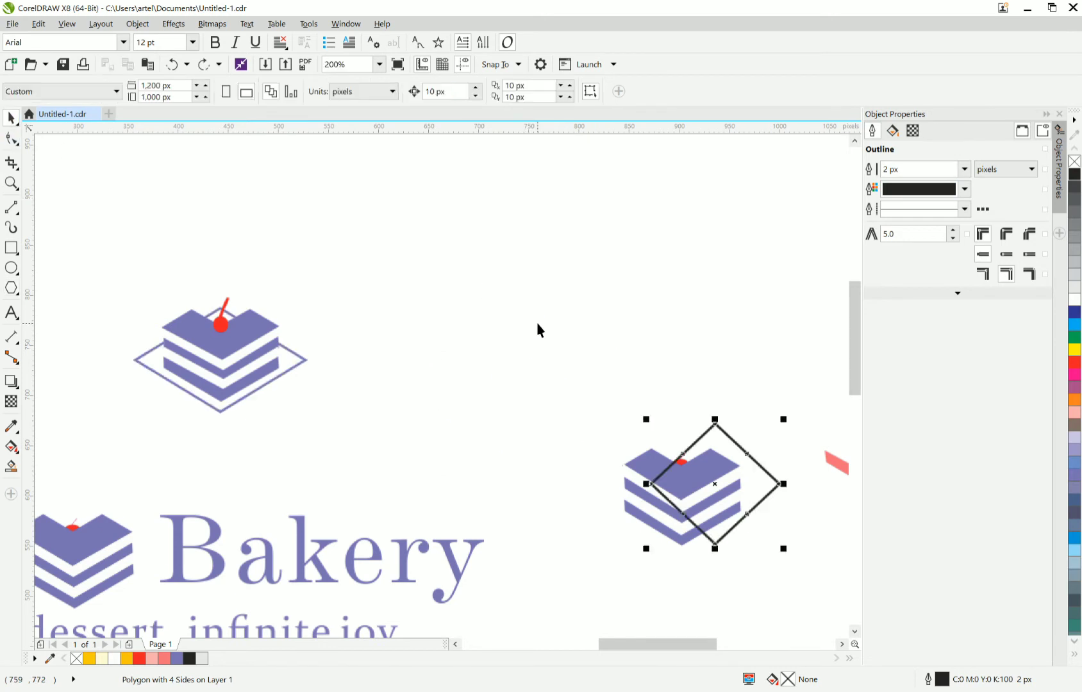
pyautogui.hotkey('ctrl', 'z')
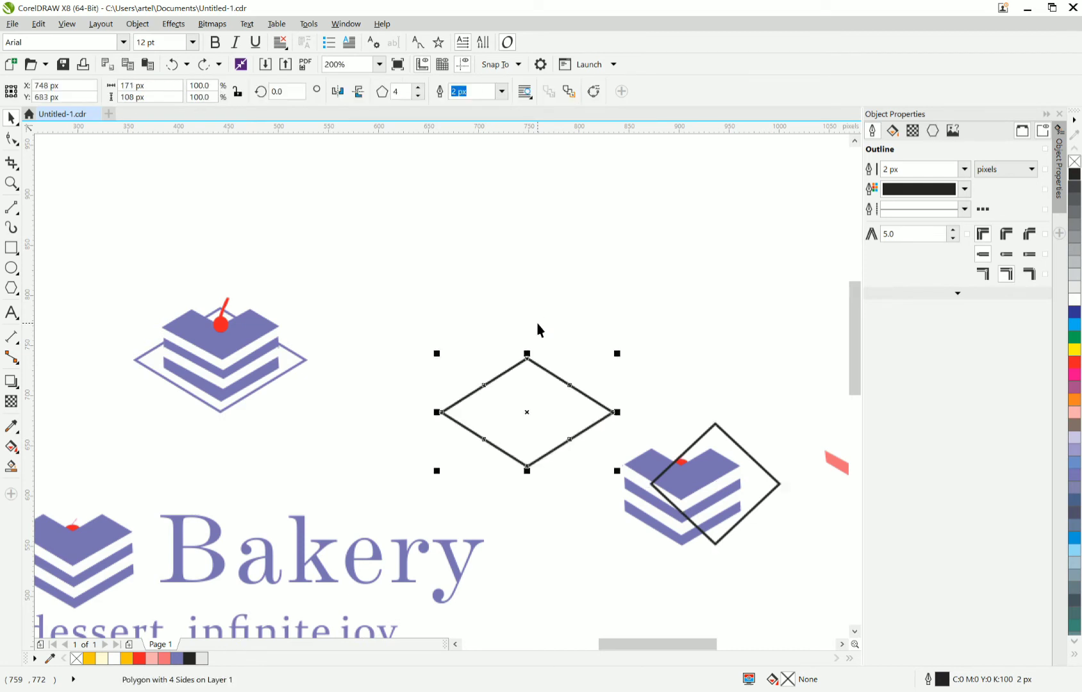
pyautogui.click(756, 471)
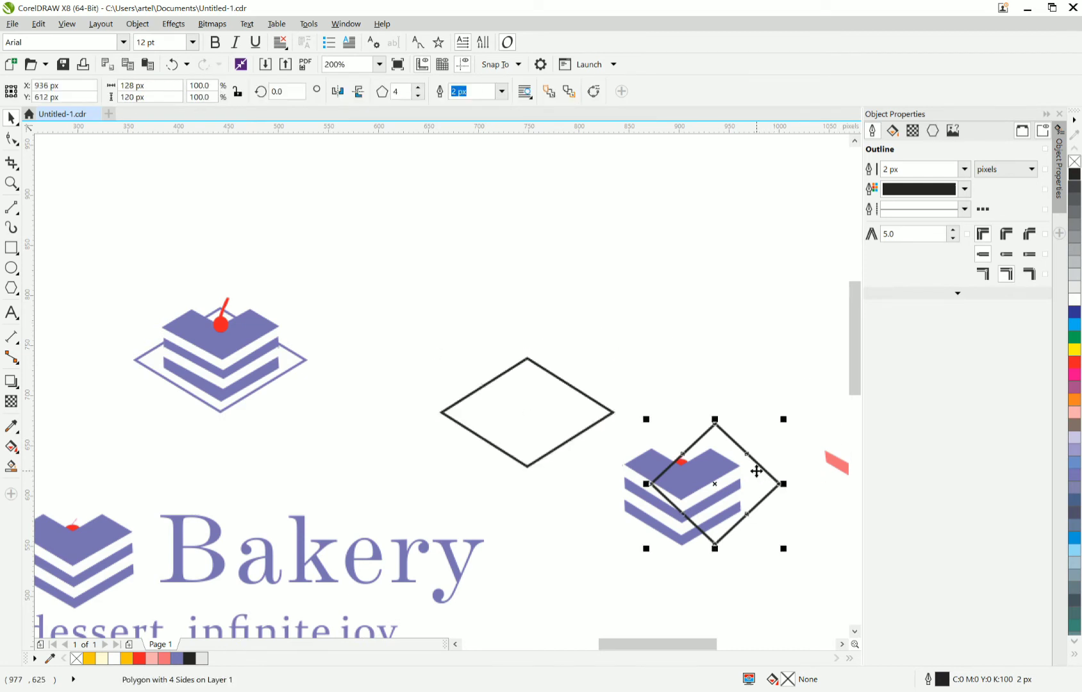
pyautogui.press('Delete')
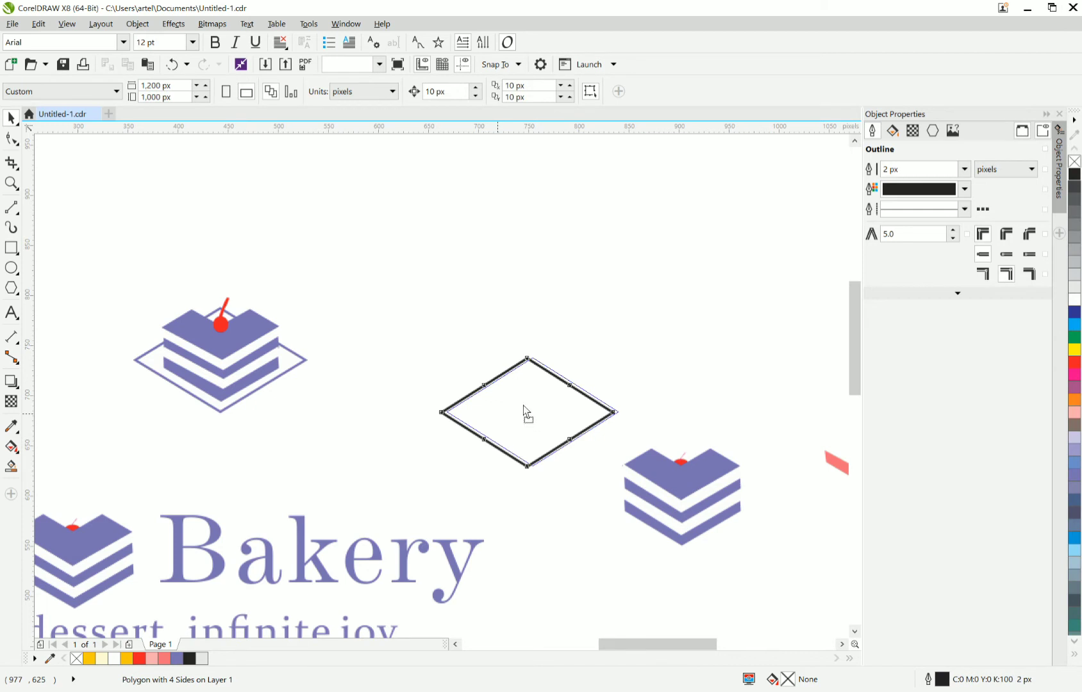
# - Centre the traced diamond over the new cake icon, send it behind the layers and give it an Electric Blue outline
pyautogui.click(526, 415)
pyautogui.moveTo(525, 408); pyautogui.dragTo(688, 505)
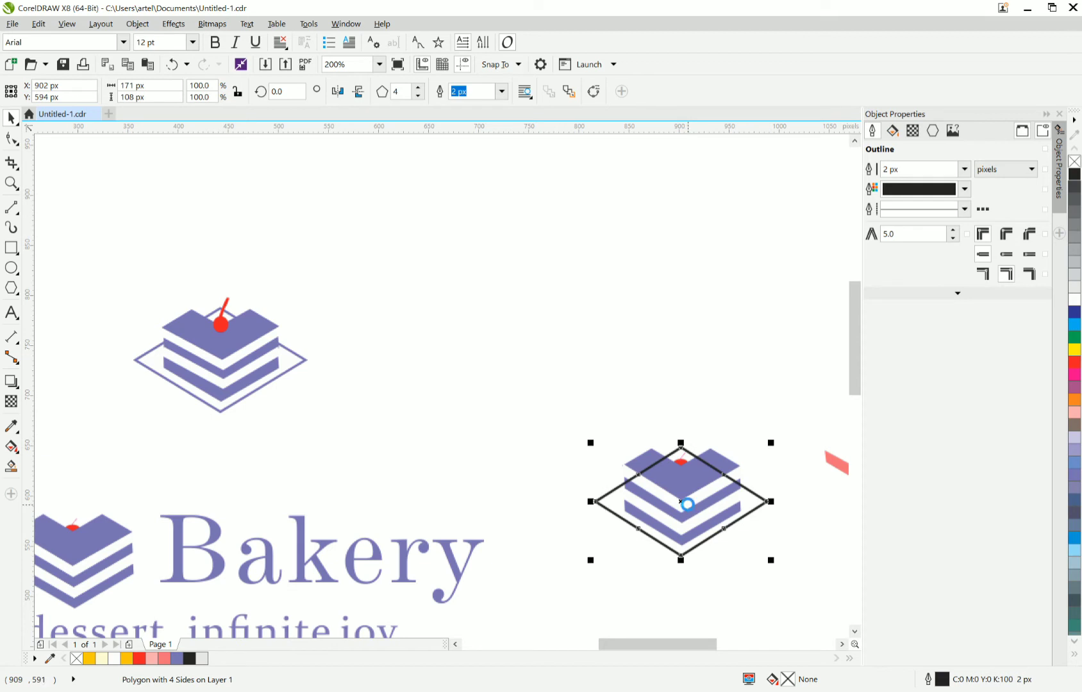
pyautogui.hotkey('shift', 'pagedown')
pyautogui.rightClick(179, 659)
pyautogui.click(506, 413)
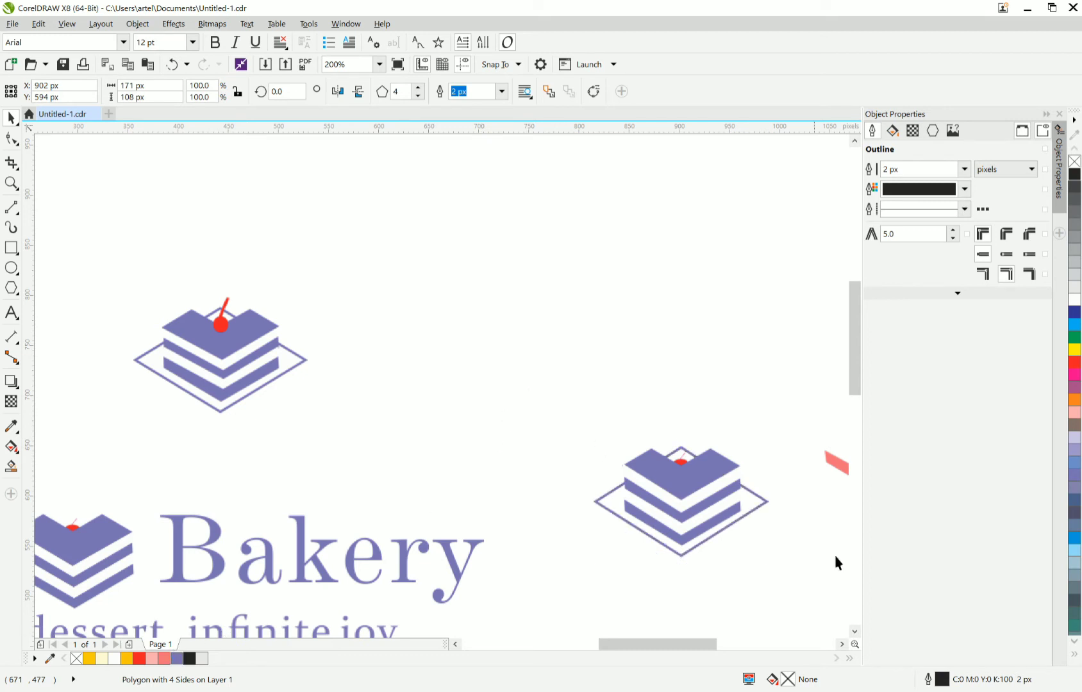
# - Delete the spare pink chevron beside the new cake icon
pyautogui.scroll(-2, 778, 537)
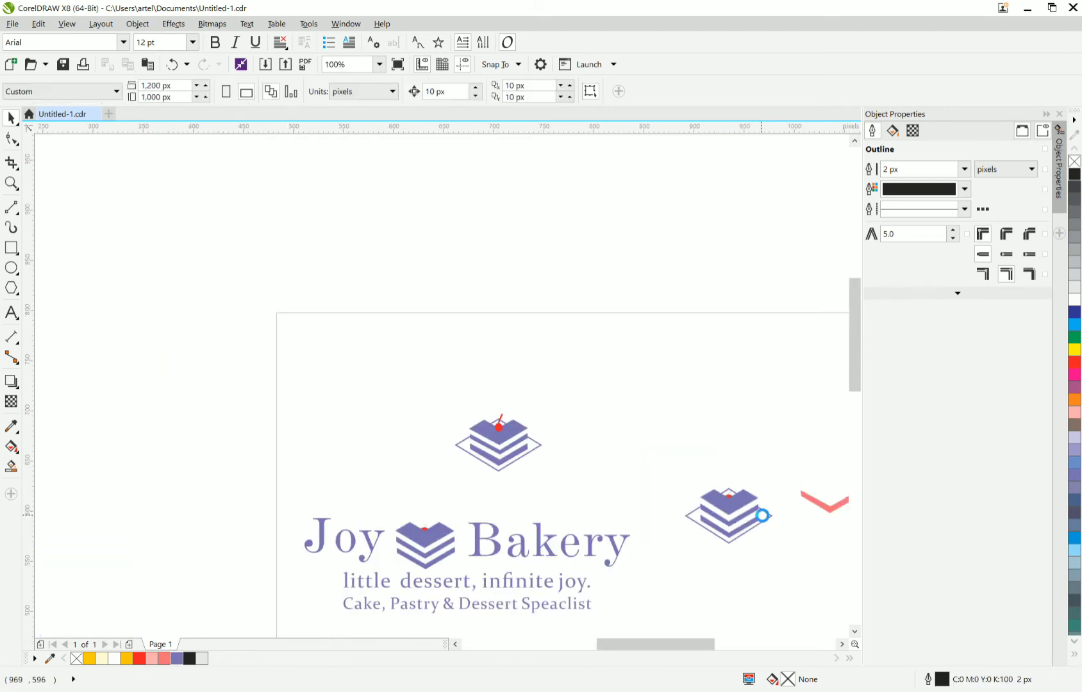
pyautogui.scroll(6, 766, 524)
pyautogui.scroll(-4, 754, 516)
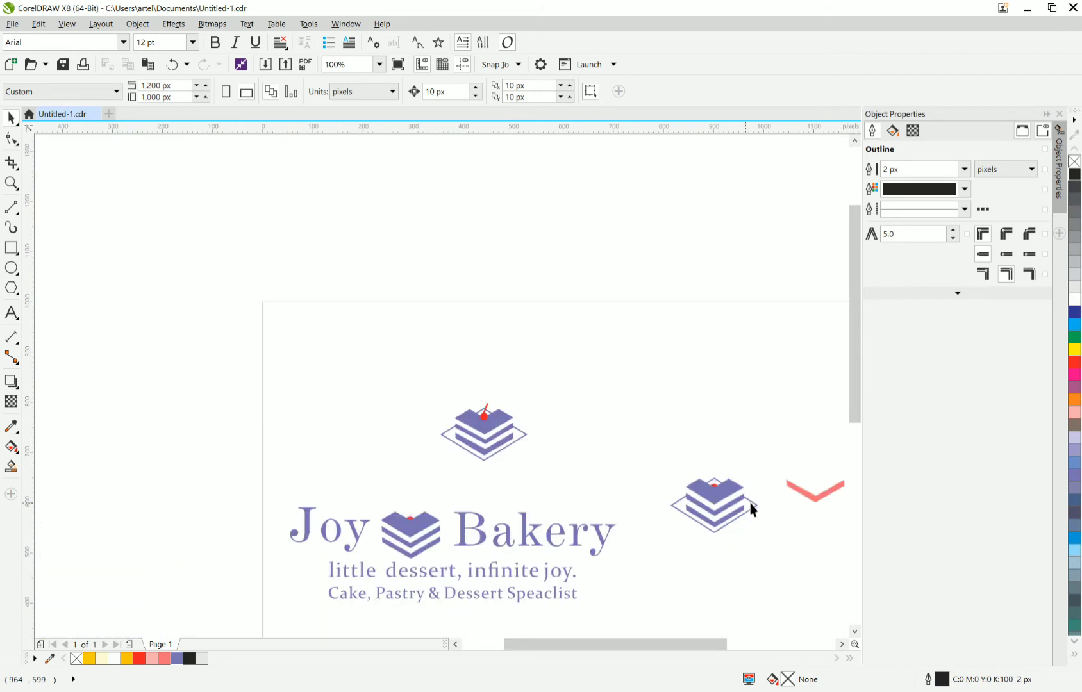
pyautogui.click(800, 495)
pyautogui.press('Delete')
# - Try a red outline on the diamond behind the new cake icon, and settle on salmon pink
pyautogui.scroll(2, 797, 495)
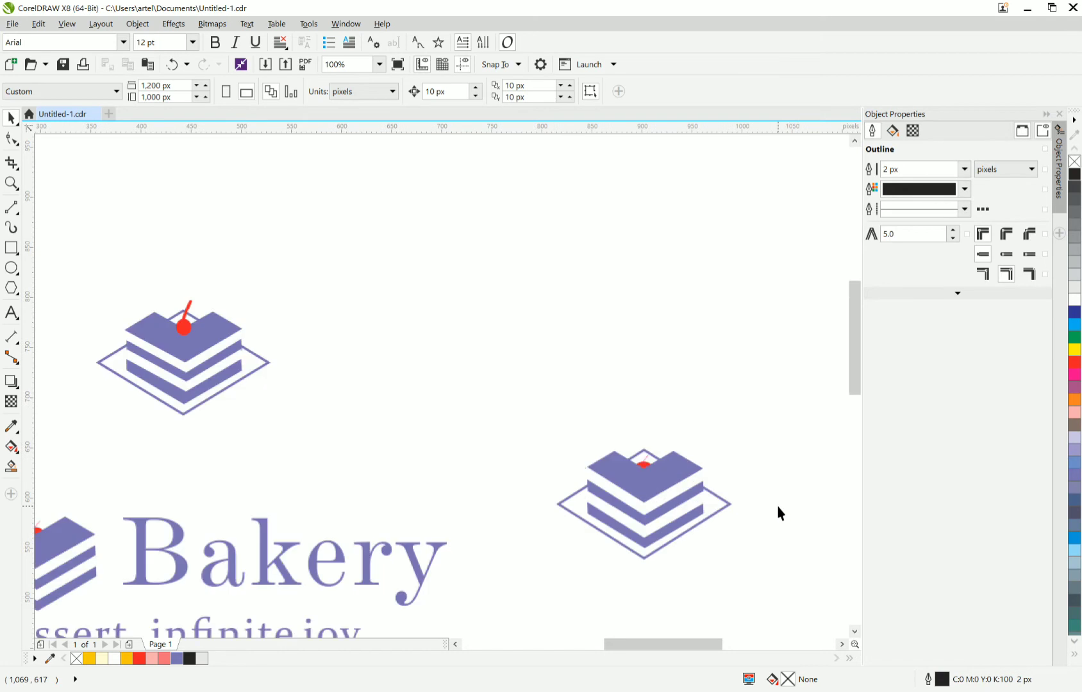
pyautogui.doubleClick(725, 503)
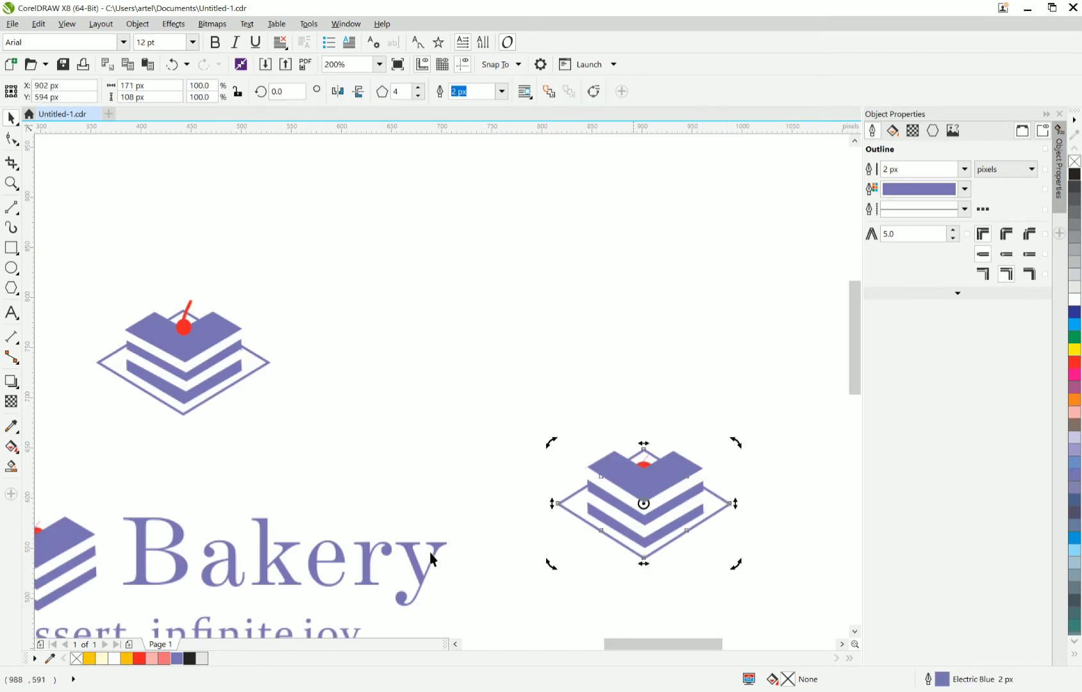
pyautogui.rightClick(142, 662)
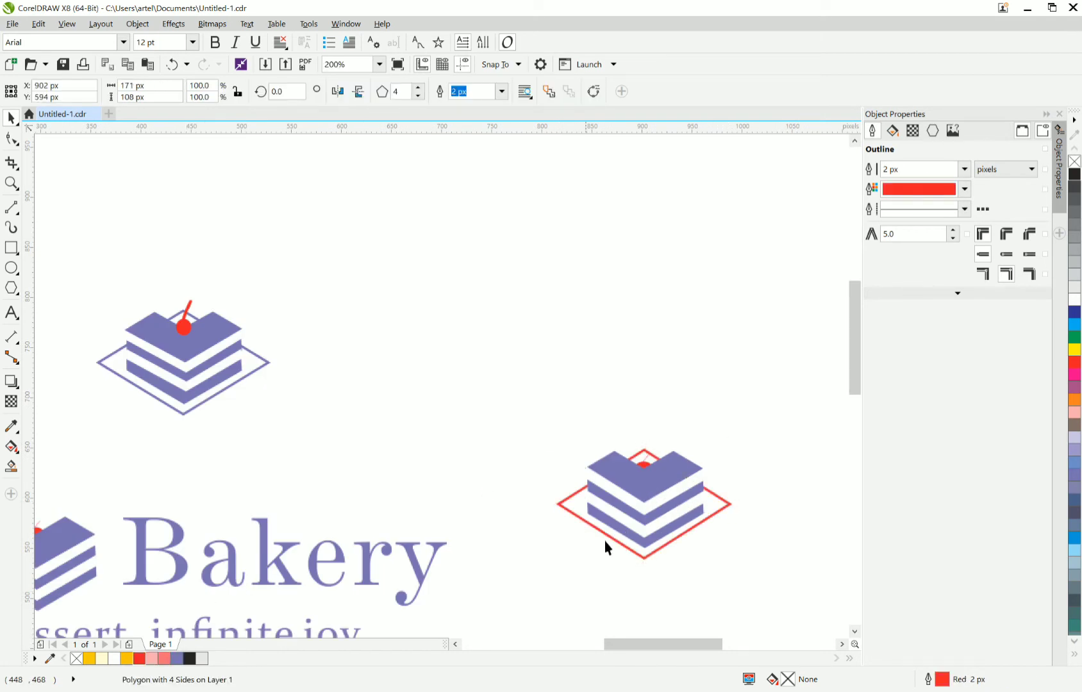
pyautogui.scroll(4, 606, 546)
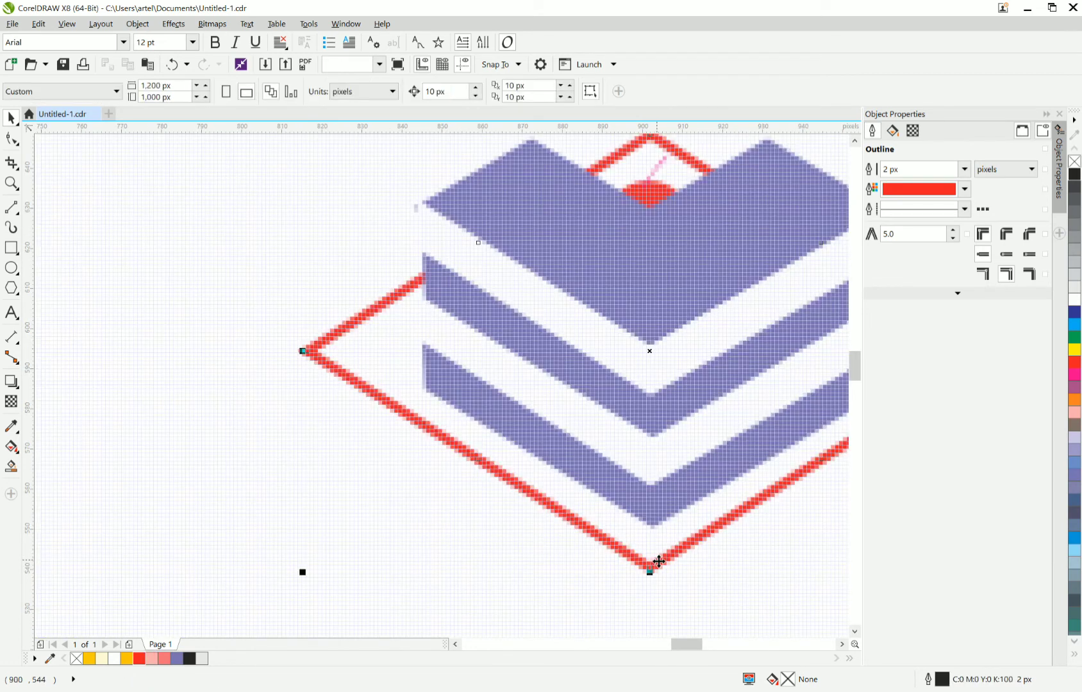
pyautogui.scroll(-2, 247, 611)
pyautogui.rightClick(165, 659)
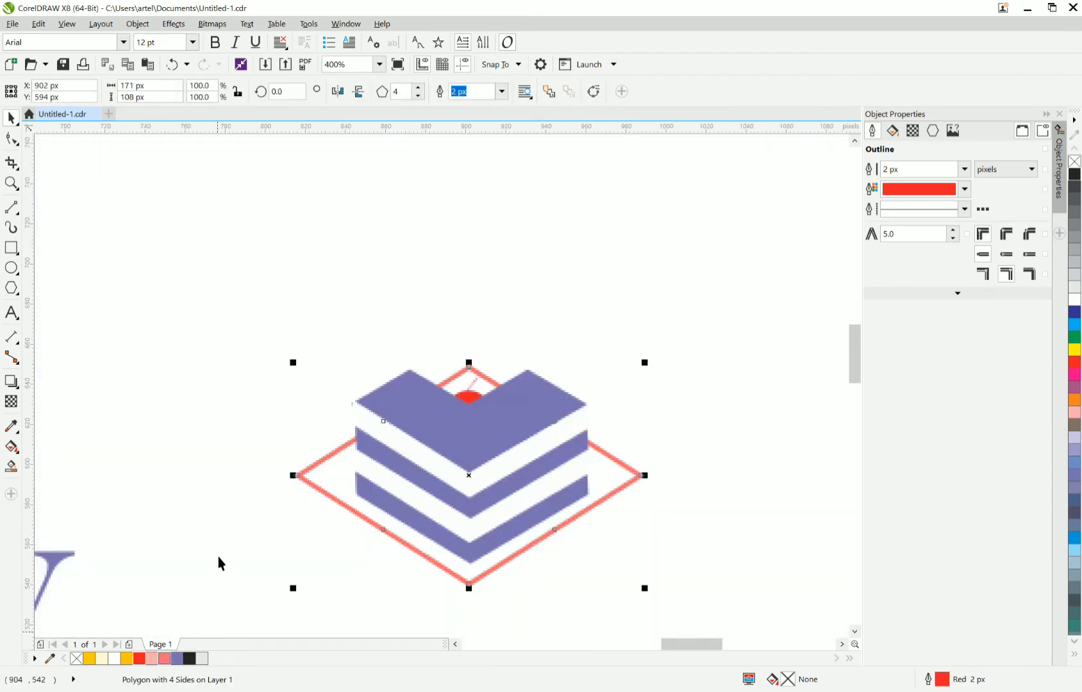
pyautogui.click(227, 563)
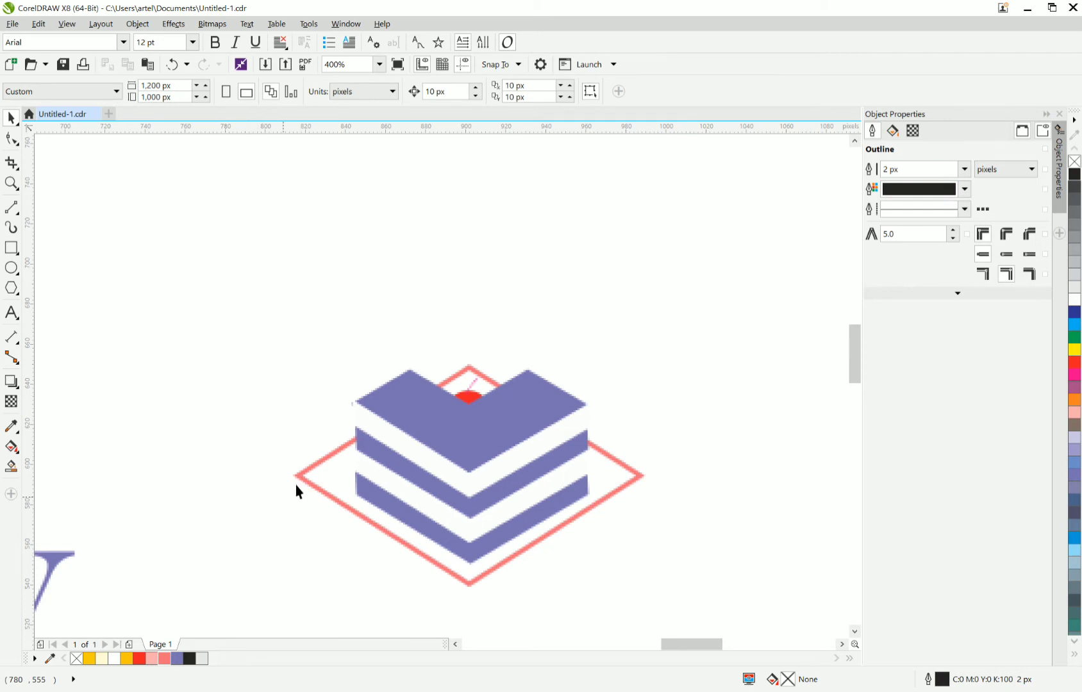
# - Delete the red cherry and its stem from the notch of the new icon's heart-shaped top
pyautogui.scroll(2, 470, 381)
pyautogui.moveTo(403, 306); pyautogui.dragTo(541, 463)
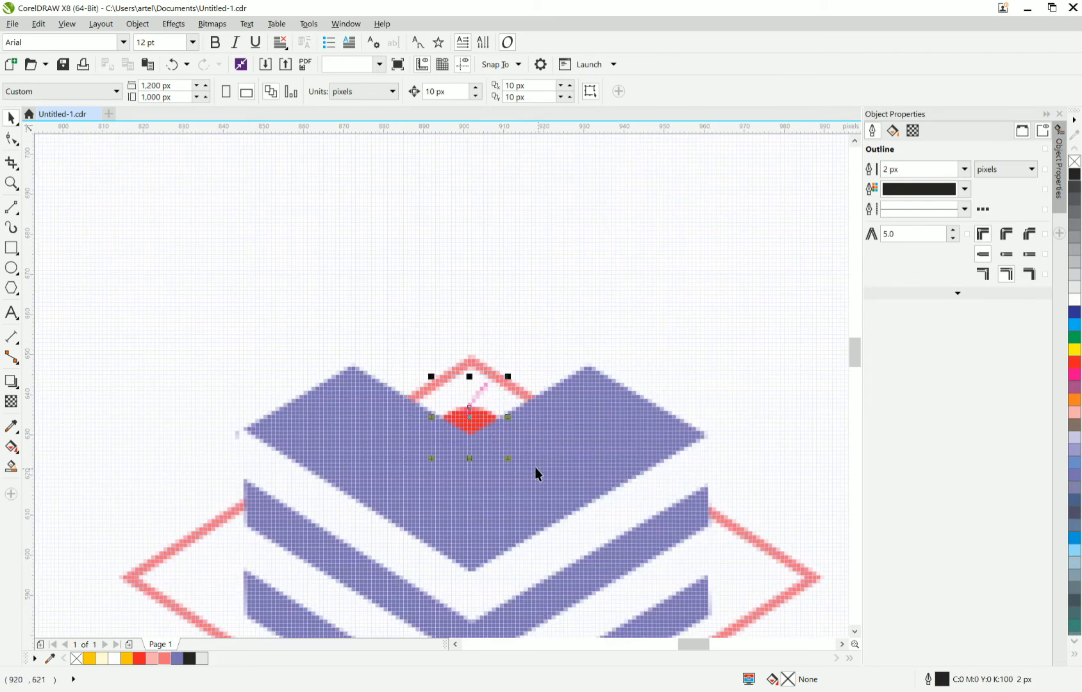
pyautogui.press('Delete')
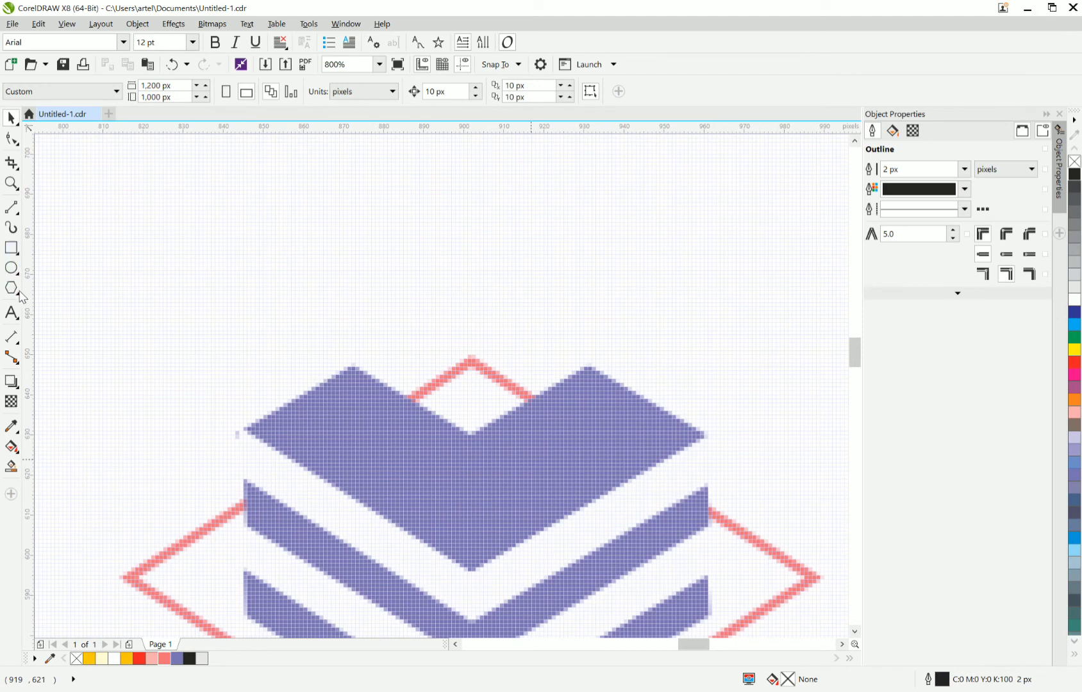
# - Try an ellipse about 11 × 9 px in the heart's notch, enlarge it, and delete it along with the stray tiny ellipse
pyautogui.click(12, 268)
pyautogui.moveTo(453, 415); pyautogui.dragTo(496, 456)
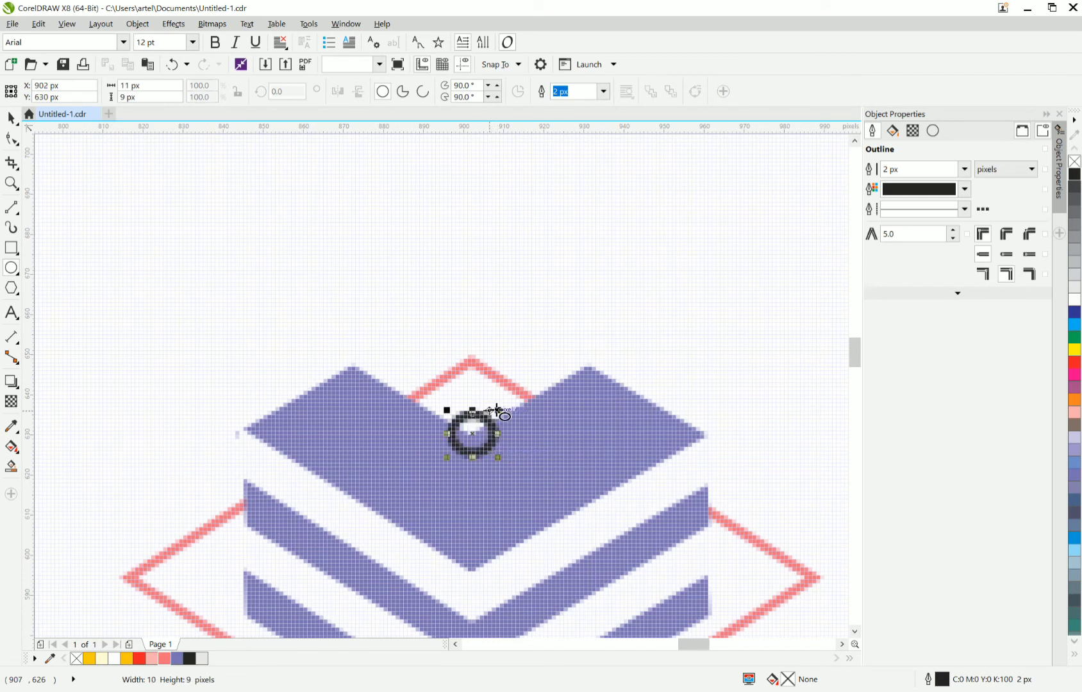
pyautogui.moveTo(499, 409); pyautogui.dragTo(495, 434)
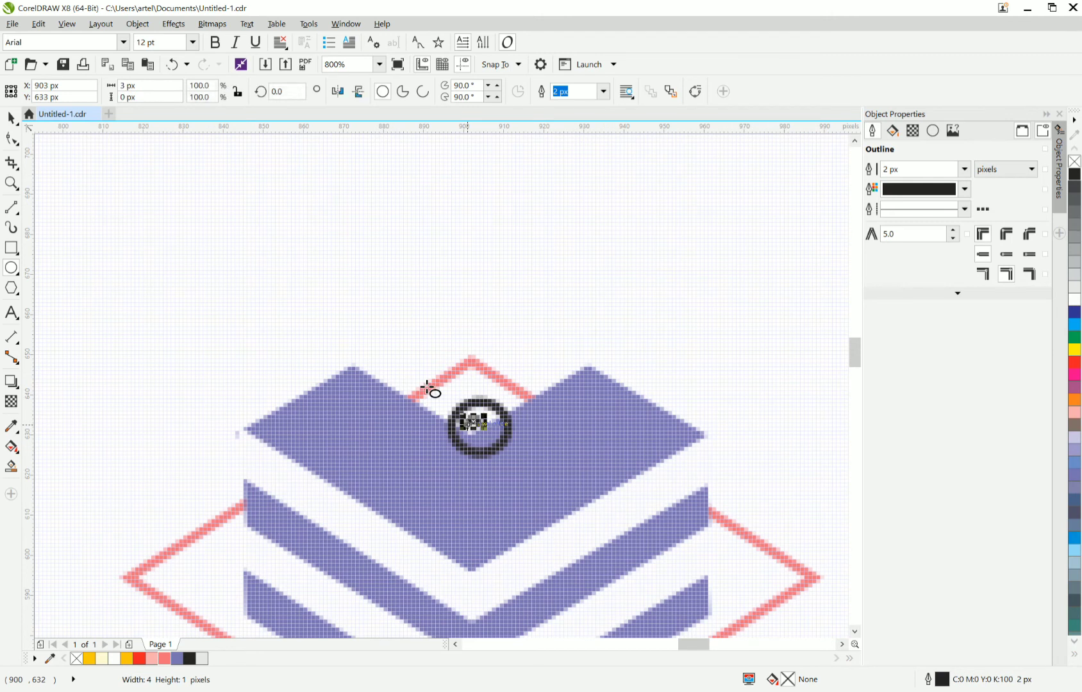
pyautogui.press('Delete')
pyautogui.click(13, 117)
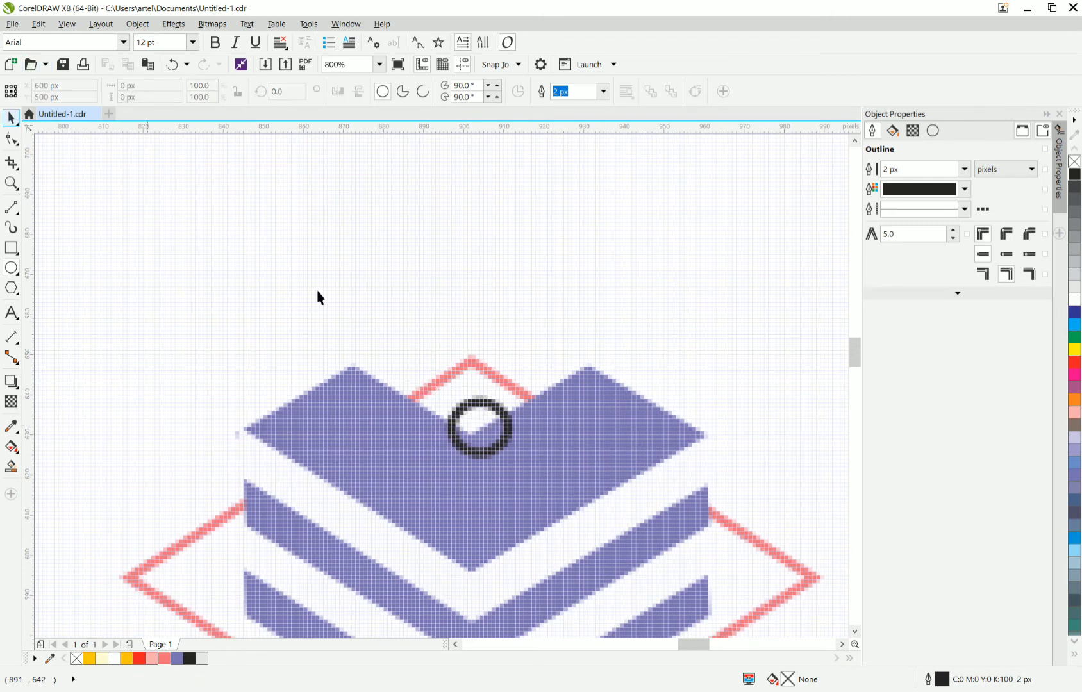
pyautogui.press('space')
pyautogui.click(486, 404)
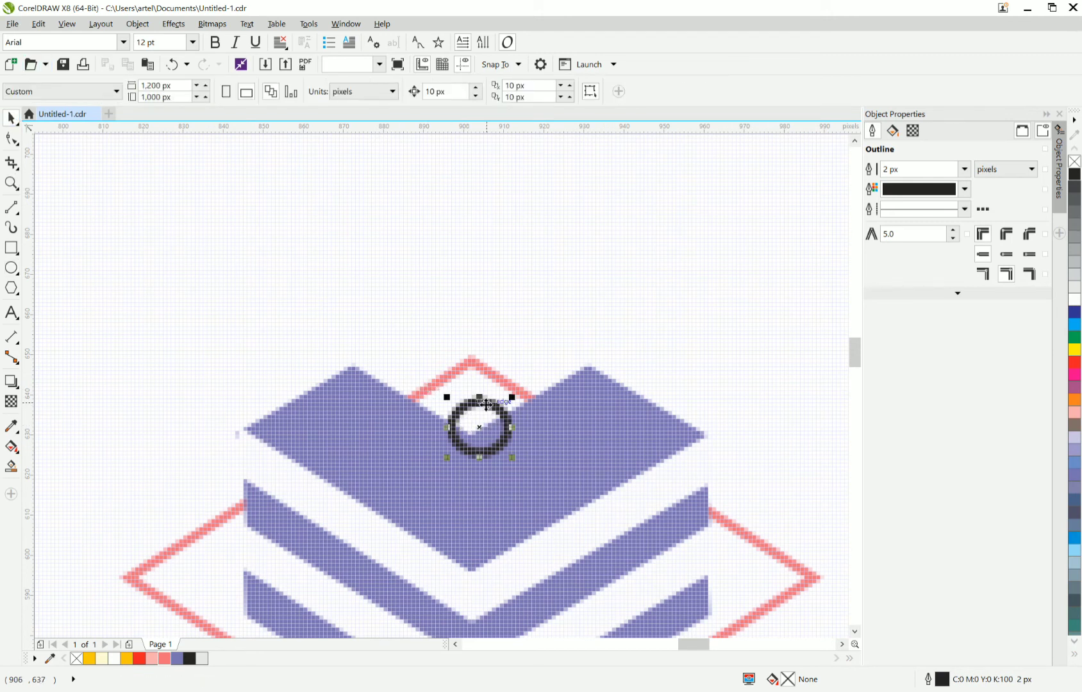
pyautogui.press('Delete')
pyautogui.scroll(-1, 486, 406)
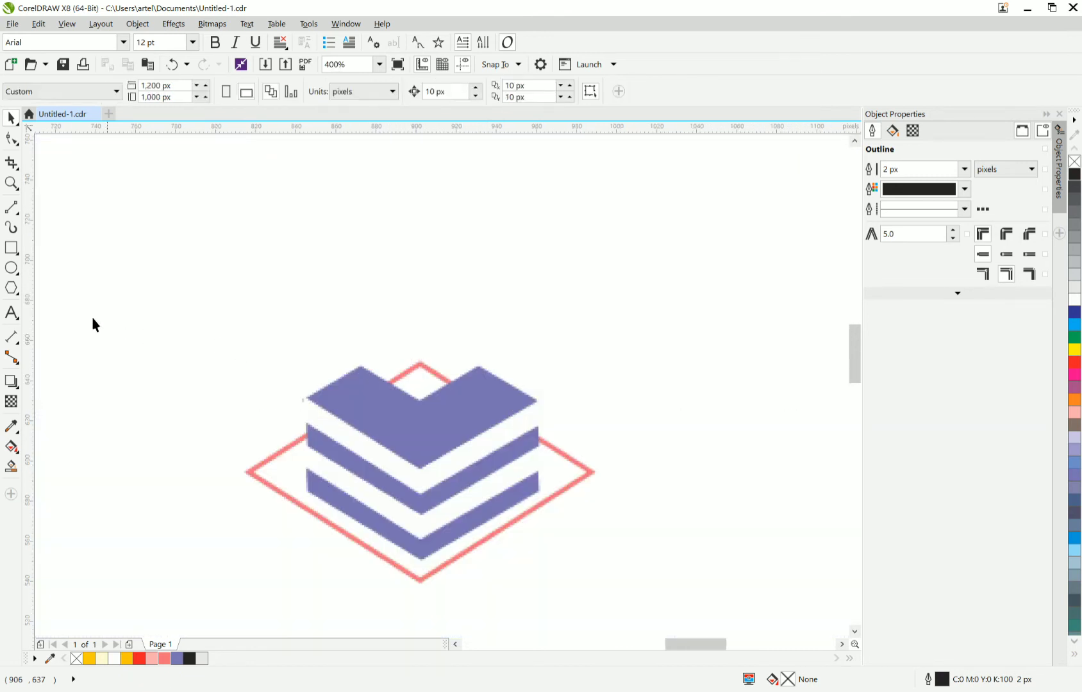
# - Draw a four-sided polygon about 18 × 17 px in the heart's notch and centre it beneath the peak of the pink diamond
pyautogui.click(11, 288)
pyautogui.scroll(1, 416, 383)
pyautogui.moveTo(404, 386); pyautogui.dragTo(447, 436)
pyautogui.moveTo(402, 384); pyautogui.dragTo(476, 365)
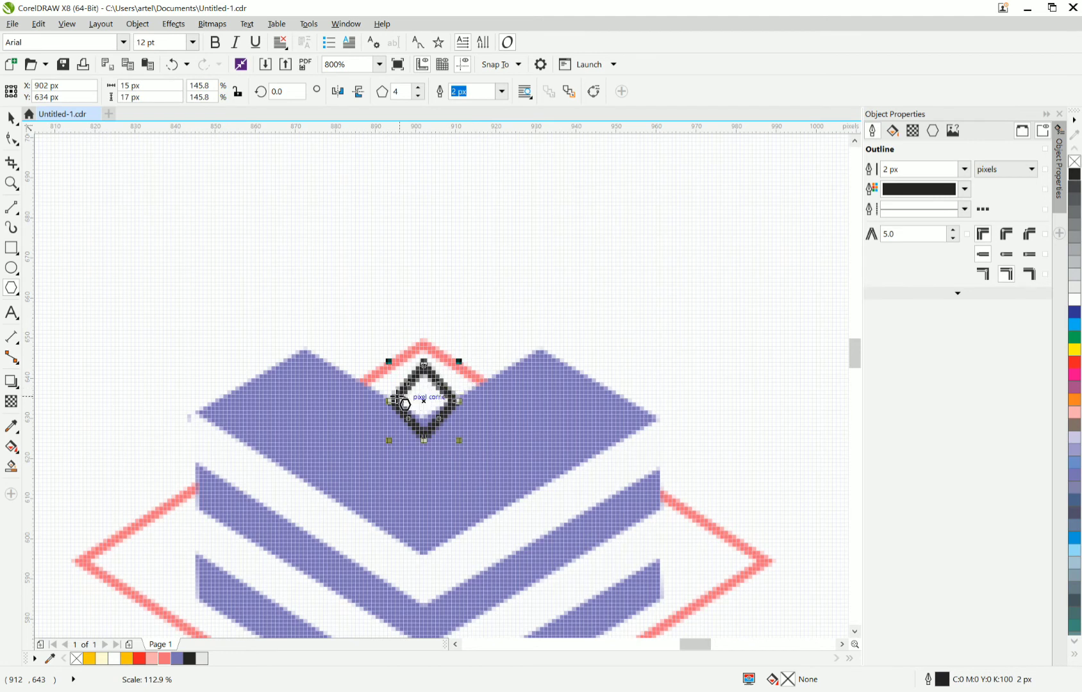
pyautogui.moveTo(394, 401); pyautogui.dragTo(442, 415)
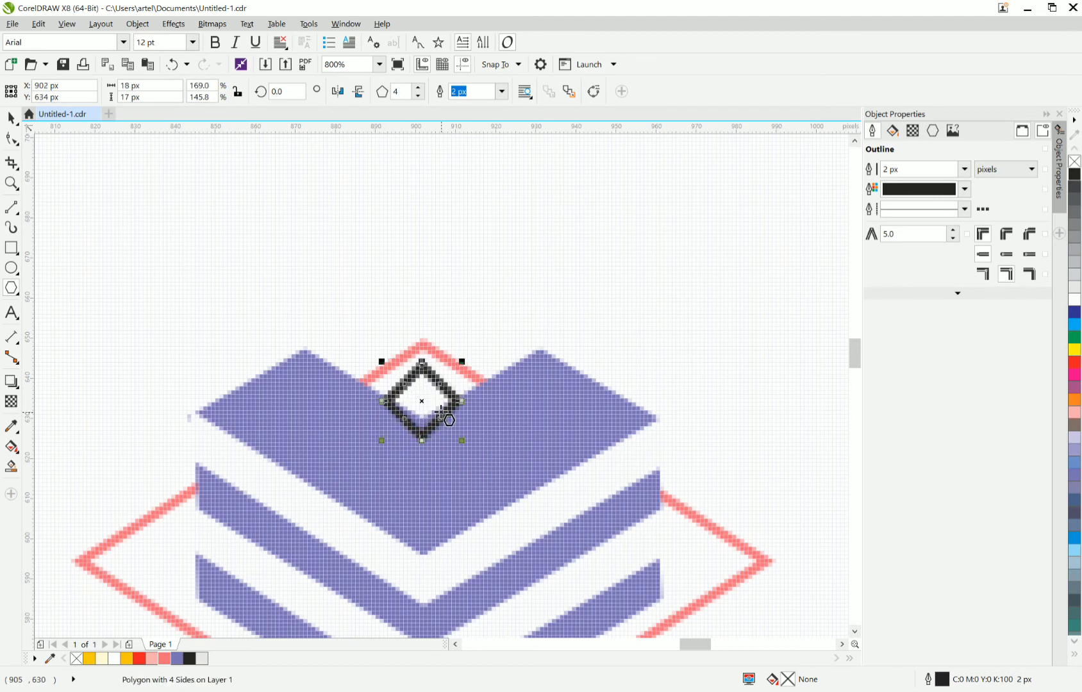
pyautogui.press('Up')
pyautogui.press('Up')
pyautogui.press('Down')
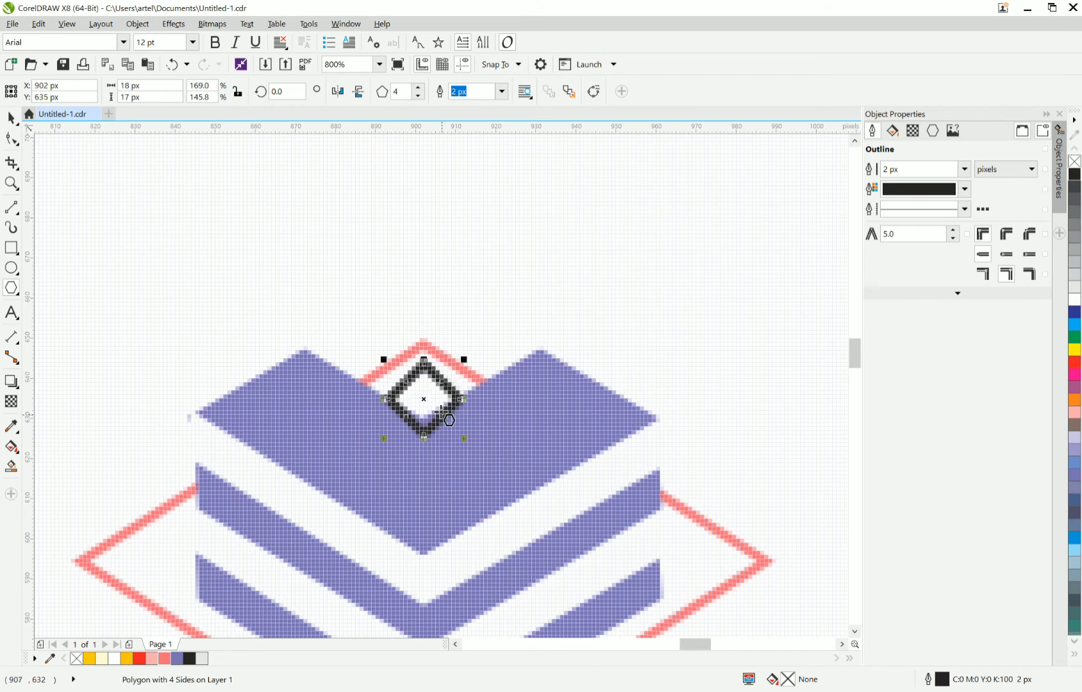
pyautogui.press('Down')
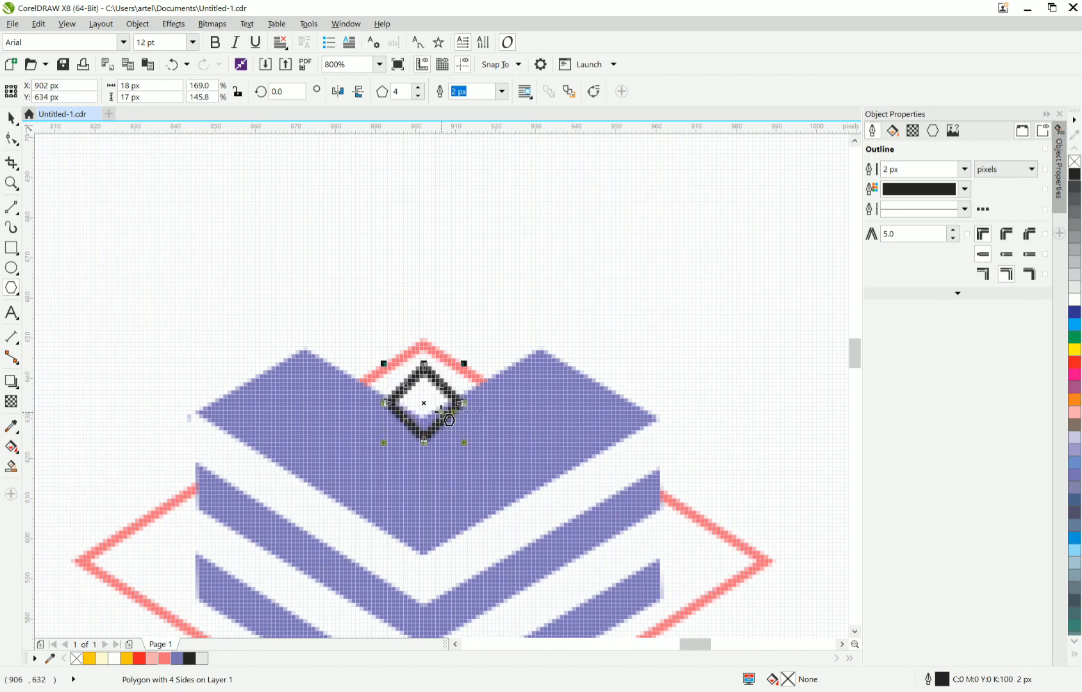
# - Place the small polygon behind the heart-shaped top, fill it with red and remove its outline
pyautogui.hotkey('ctrl', 'pagedown')
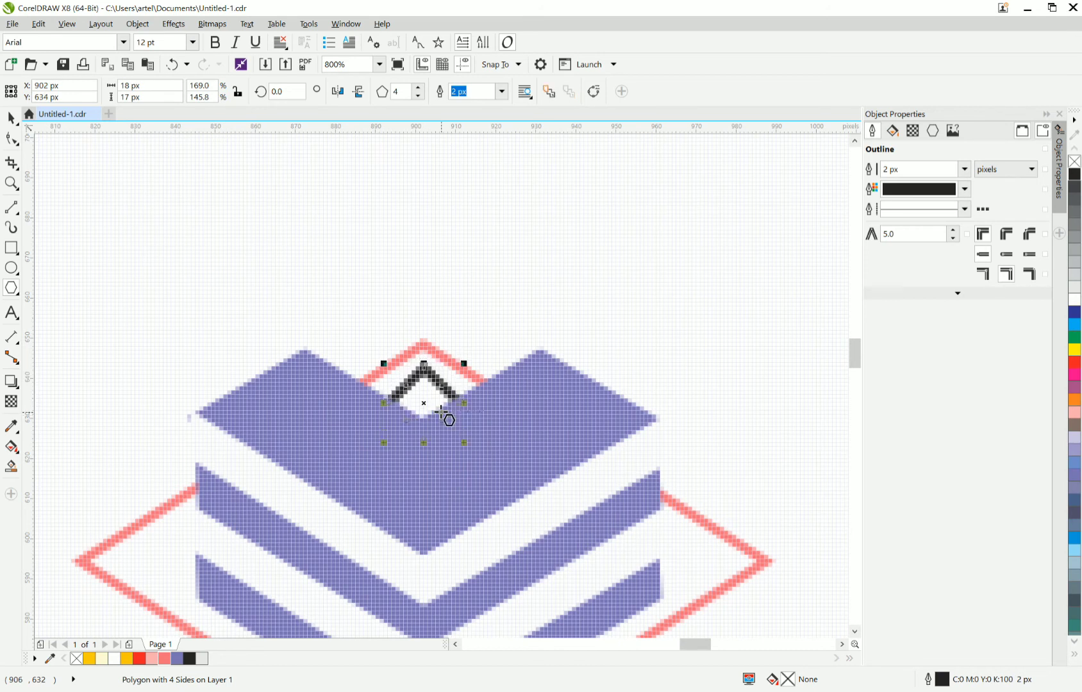
pyautogui.click(140, 659)
pyautogui.scroll(1, 401, 410)
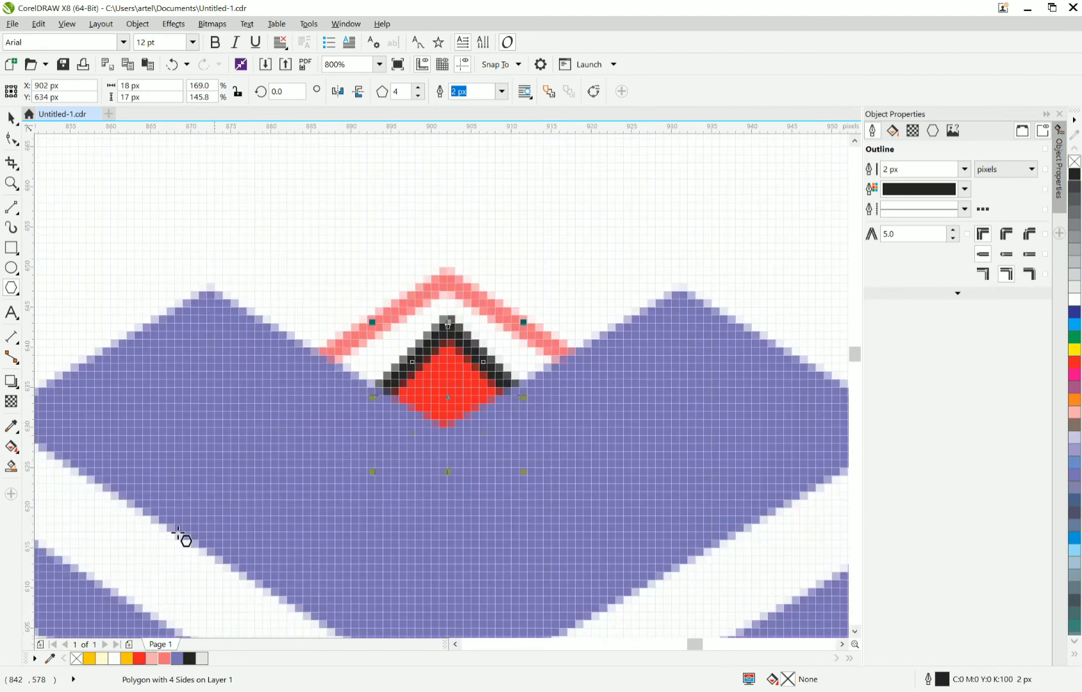
pyautogui.rightClick(78, 659)
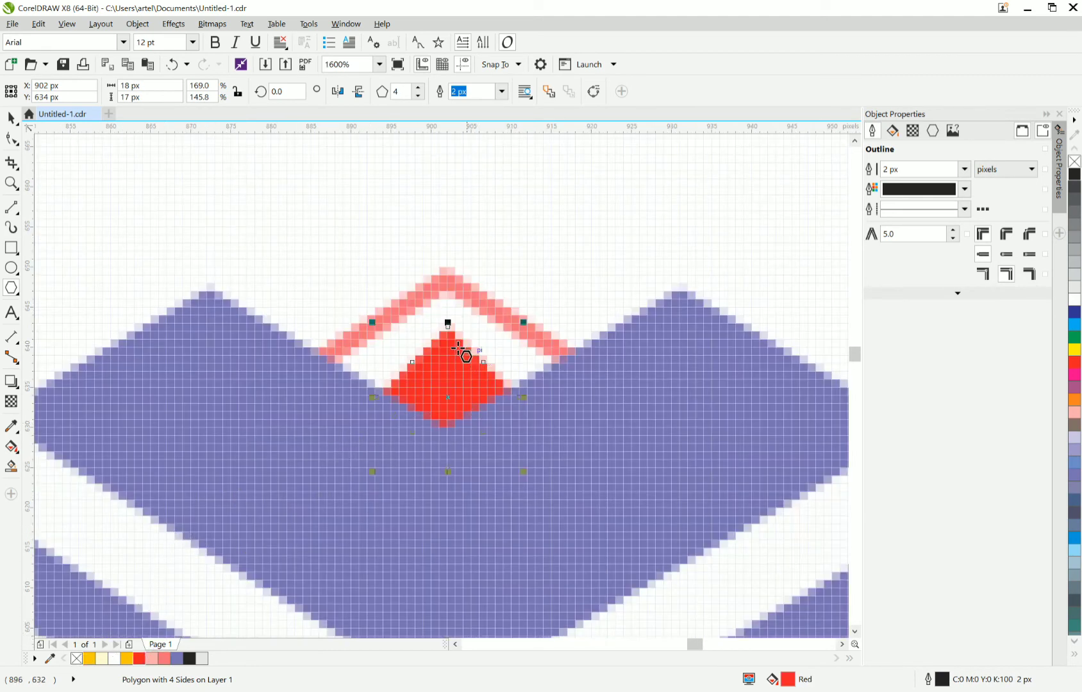
# - Enlarge the red diamond in the heart's notch to about 22 × 20 px, keeping it centred beneath the pink peak
pyautogui.moveTo(449, 323); pyautogui.dragTo(446, 309)
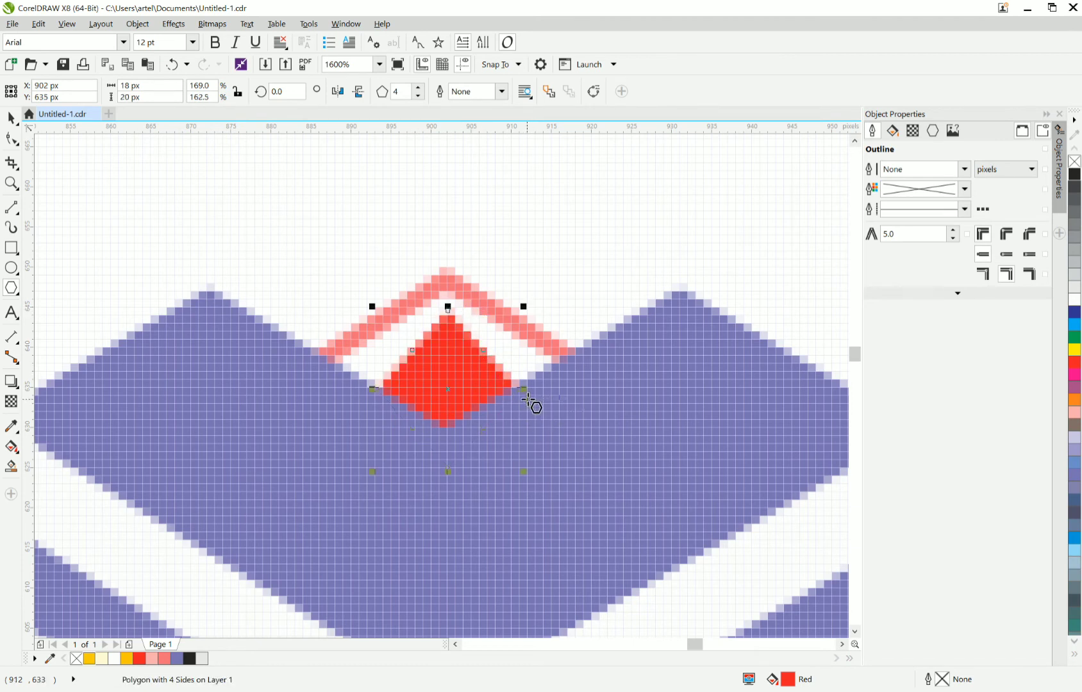
pyautogui.moveTo(527, 391); pyautogui.dragTo(540, 392)
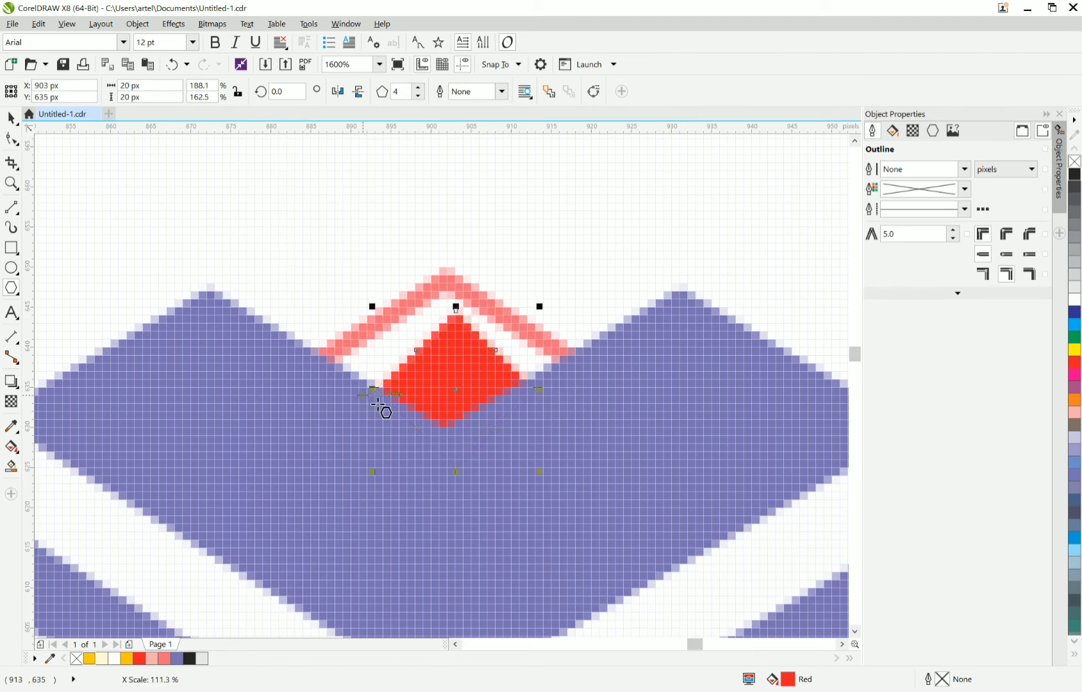
pyautogui.moveTo(375, 393); pyautogui.dragTo(357, 392)
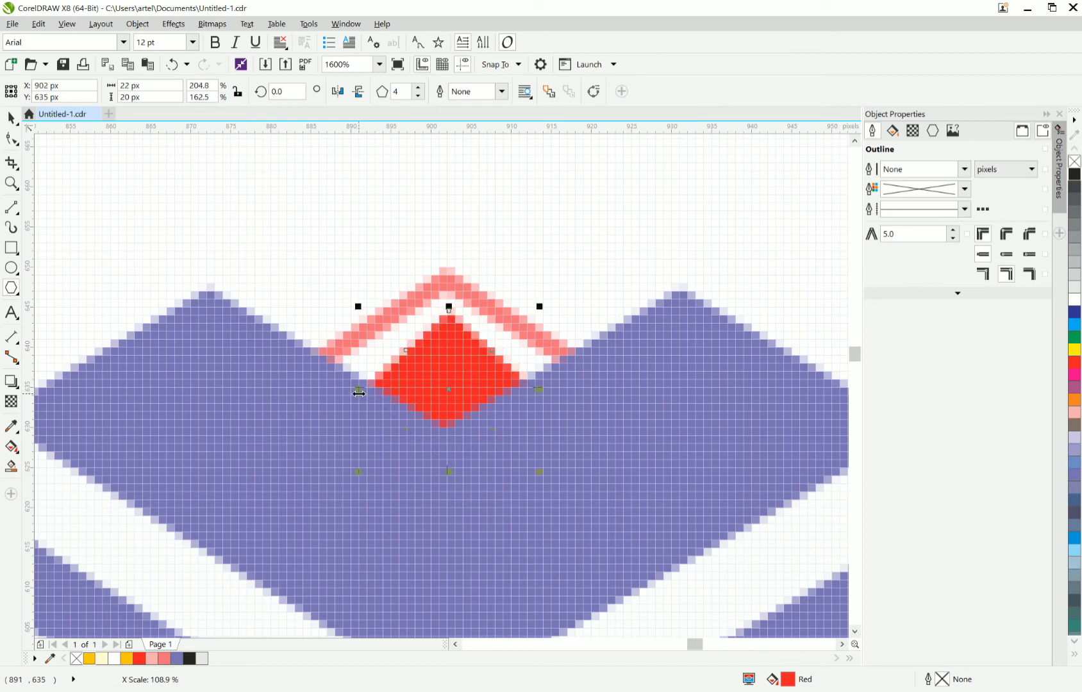
# - Draw a tiny ellipse about 0 × 2 px in the red diamond's upper part and make its fill and 2 px outline white
pyautogui.click(13, 272)
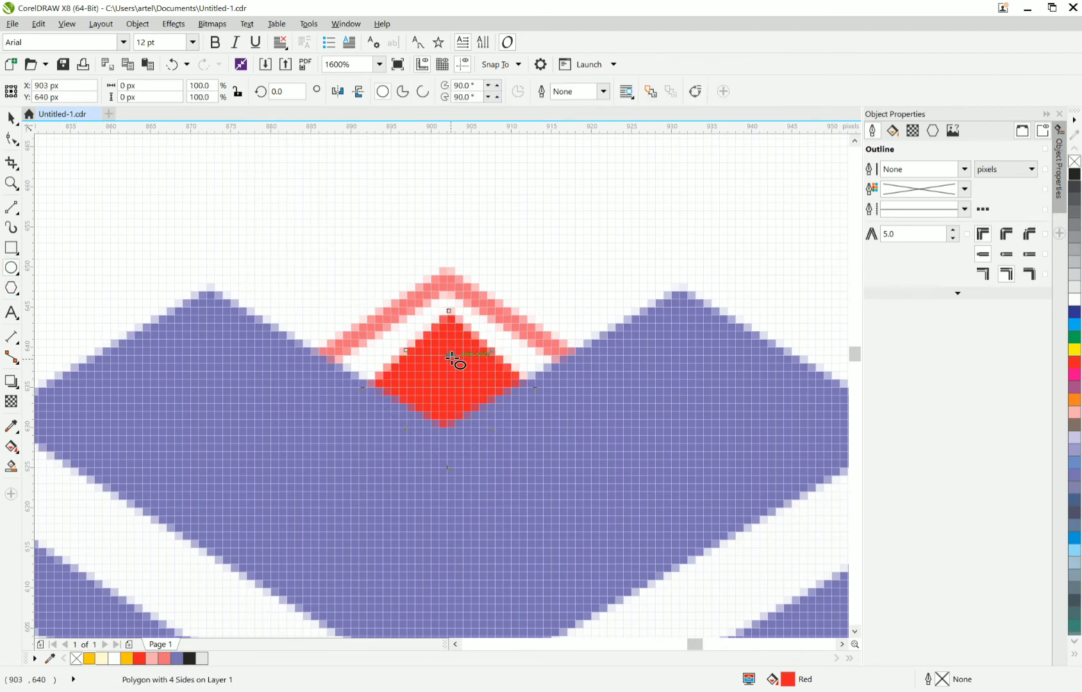
pyautogui.moveTo(457, 362); pyautogui.dragTo(453, 358)
pyautogui.scroll(1, 453, 357)
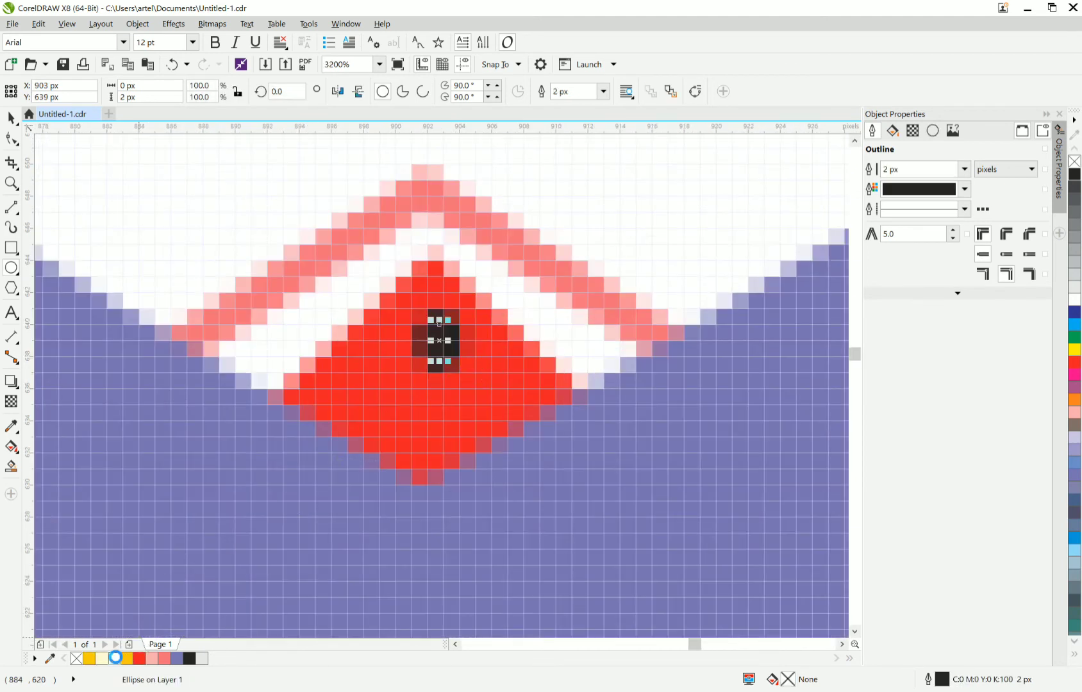
pyautogui.click(116, 659)
pyautogui.rightClick(114, 659)
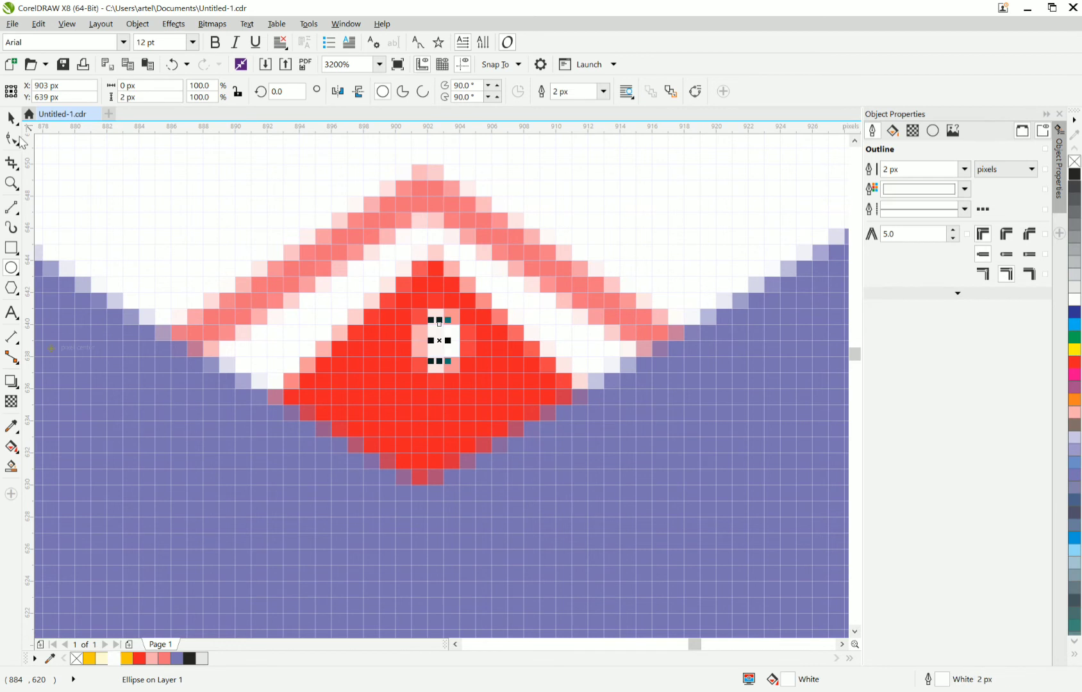
# - Duplicate the tiny white ellipse five times, scattering the copies over the red diamond's middle and along its lower edges
pyautogui.scroll(-1, 416, 315)
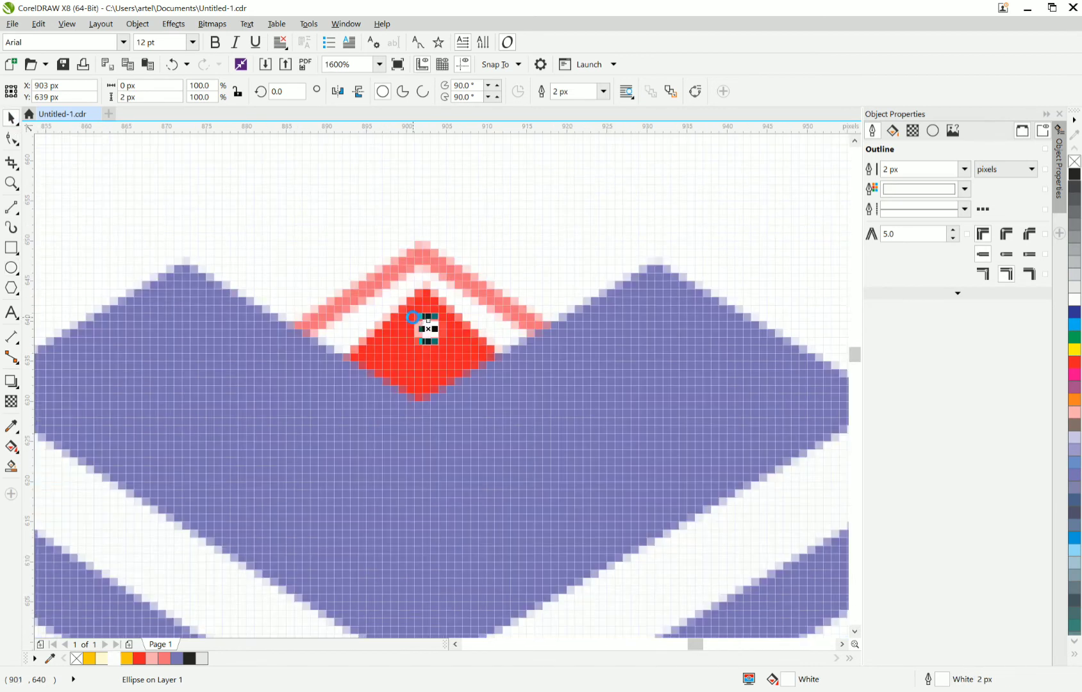
pyautogui.scroll(1, 414, 317)
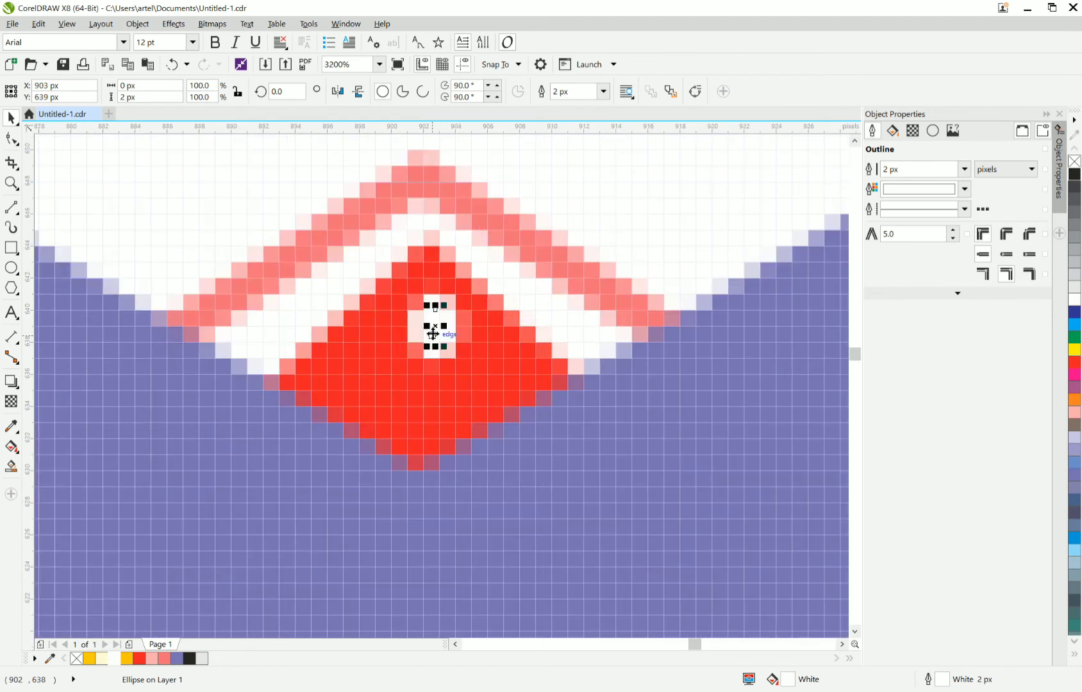
pyautogui.moveTo(416, 348); pyautogui.dragTo(375, 379)
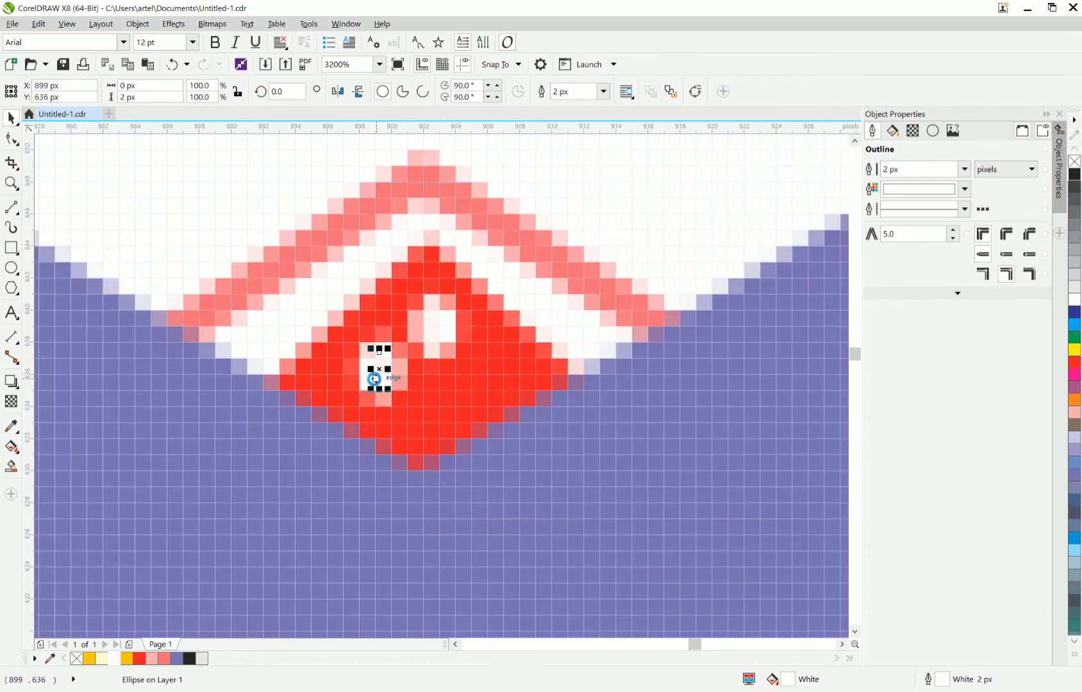
pyautogui.moveTo(378, 372); pyautogui.dragTo(479, 382)
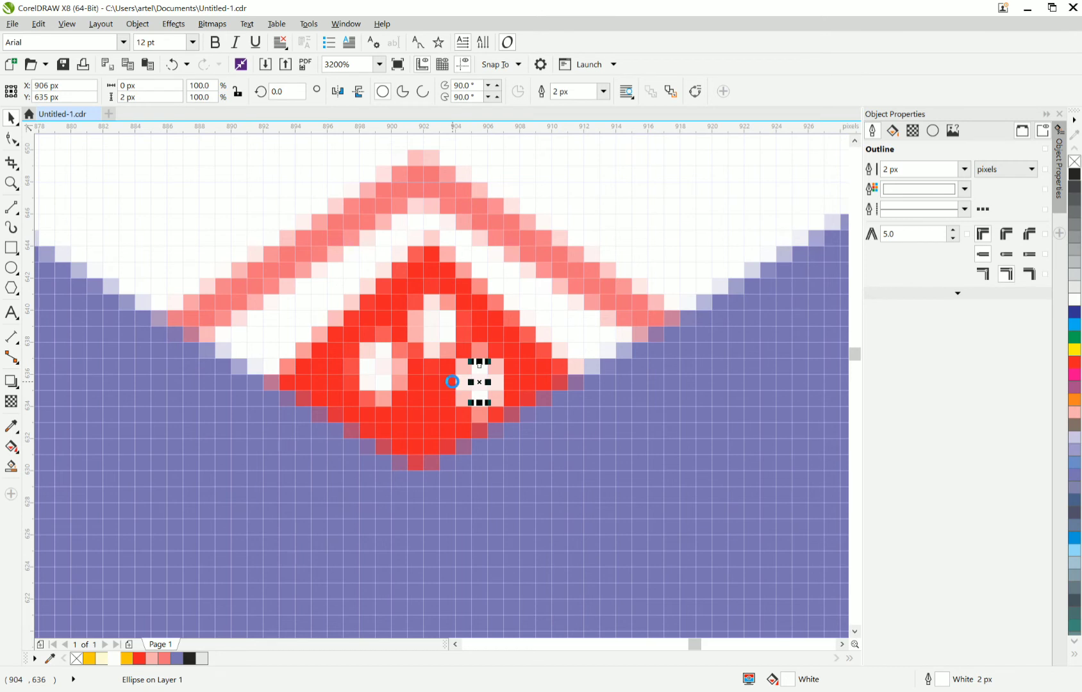
pyautogui.moveTo(484, 383); pyautogui.dragTo(452, 414)
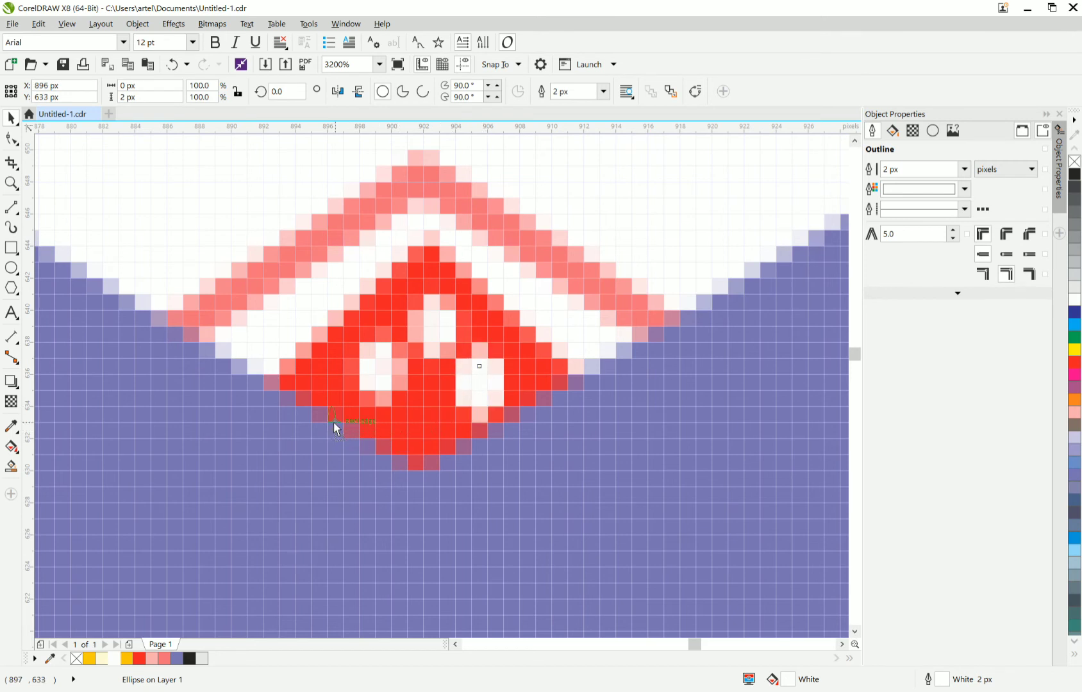
pyautogui.moveTo(337, 428); pyautogui.dragTo(333, 424)
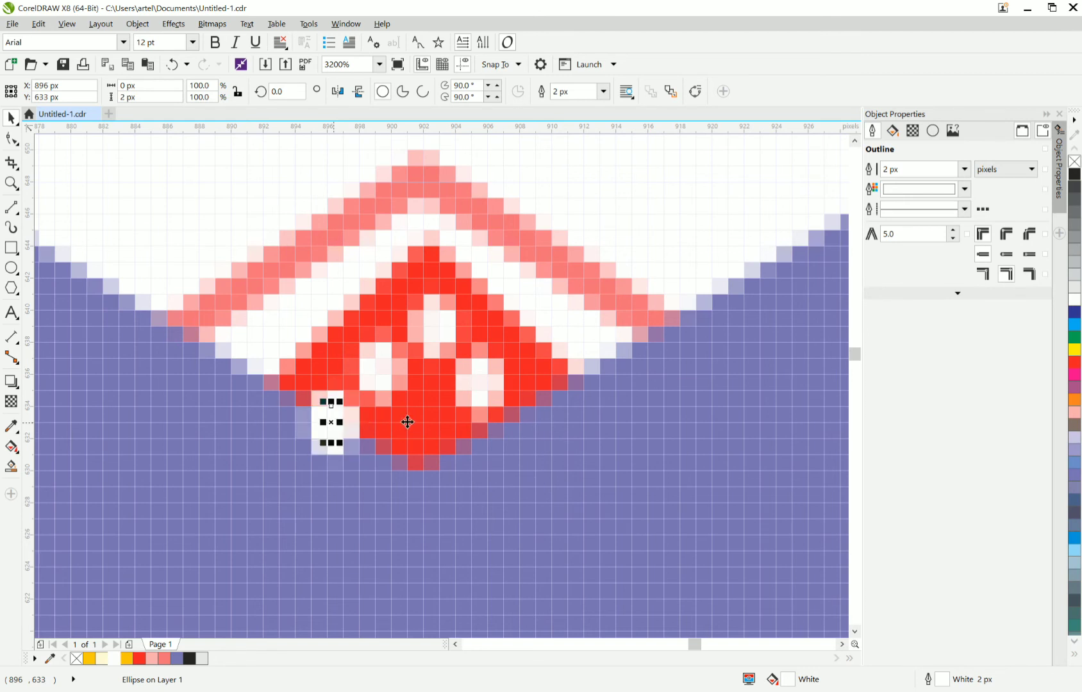
pyautogui.moveTo(408, 422); pyautogui.dragTo(423, 442)
pyautogui.rightClick(424, 442)
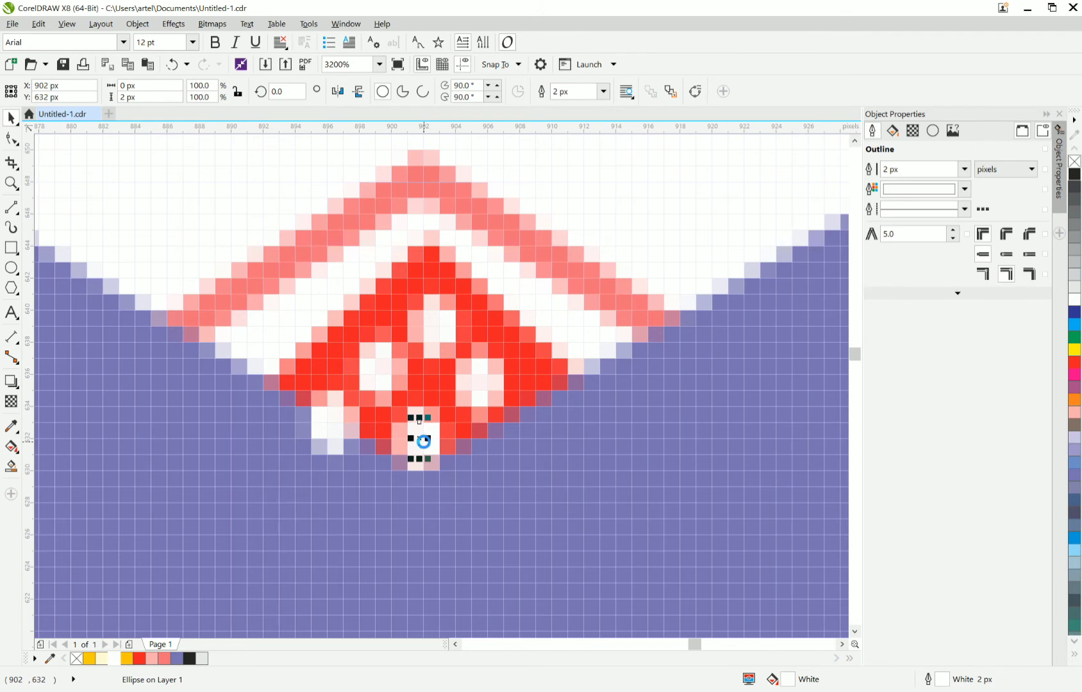
pyautogui.moveTo(424, 442); pyautogui.dragTo(534, 402)
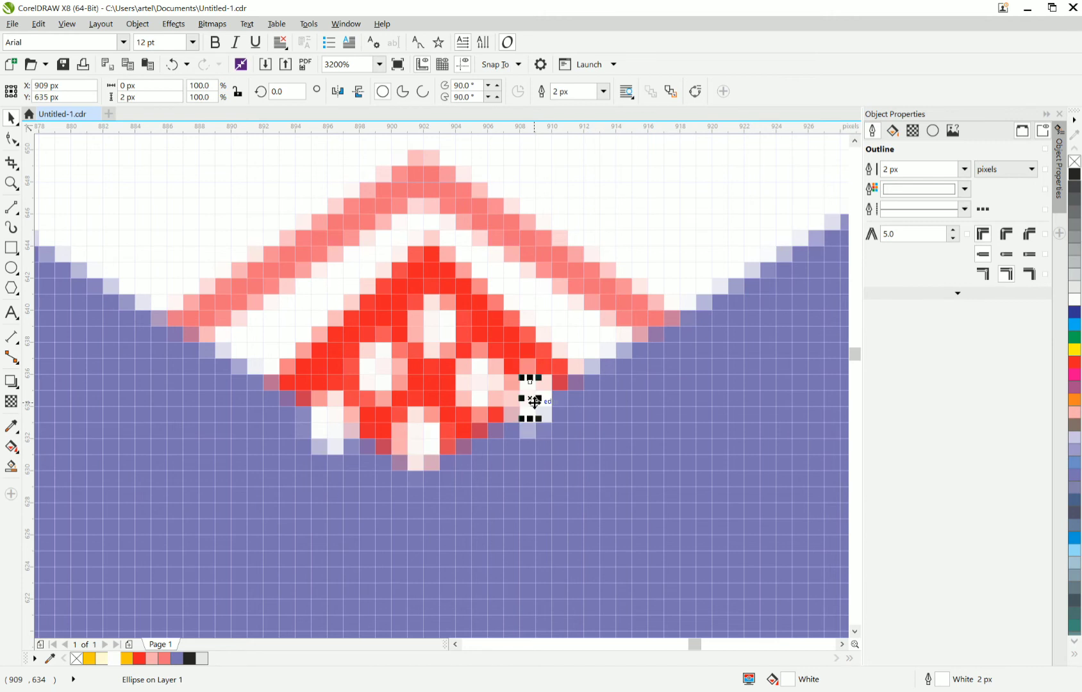
# - Select the three upper white dots on the red diamond and nudge them slightly up and to the left
pyautogui.scroll(-4, 562, 484)
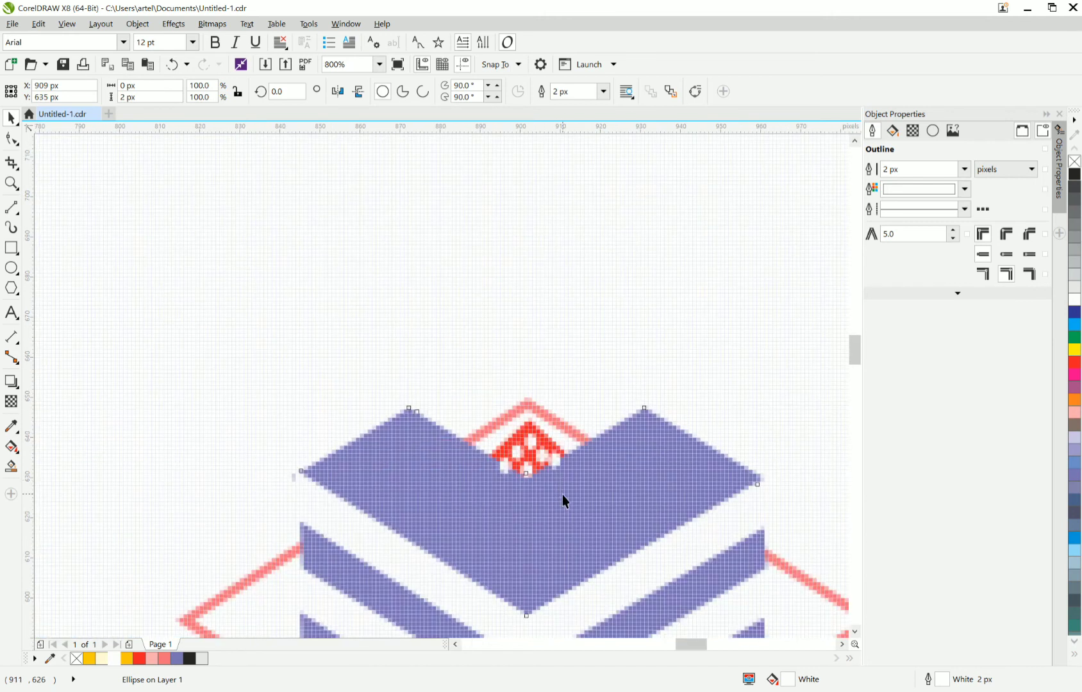
pyautogui.click(562, 495)
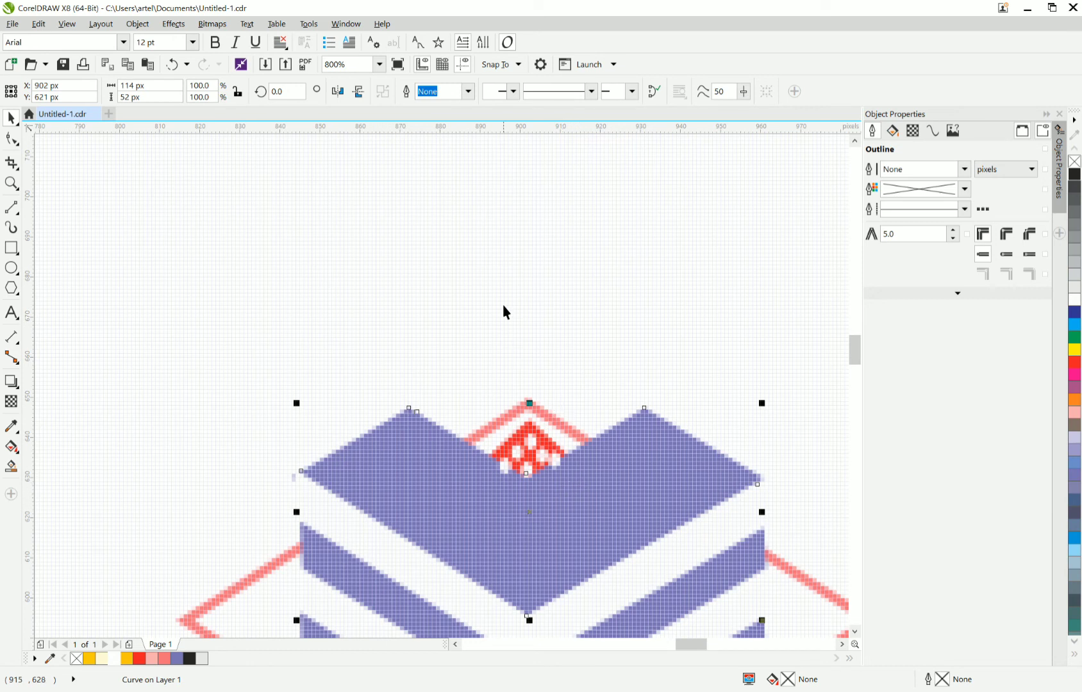
pyautogui.scroll(-2, 623, 442)
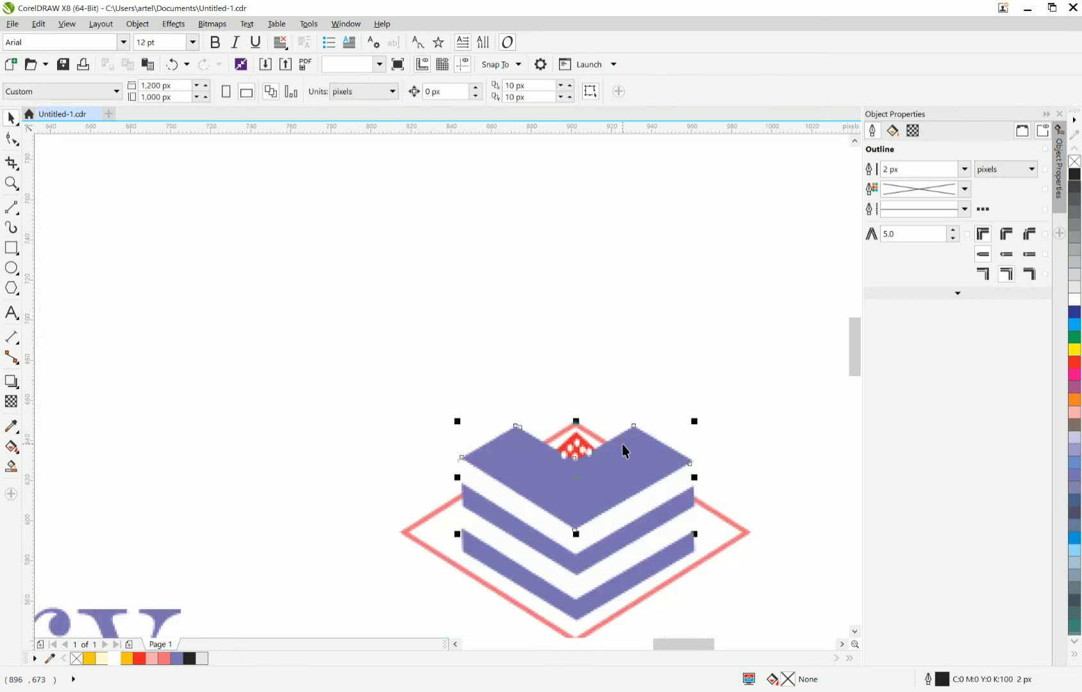
pyautogui.click(655, 322)
pyautogui.scroll(3, 586, 465)
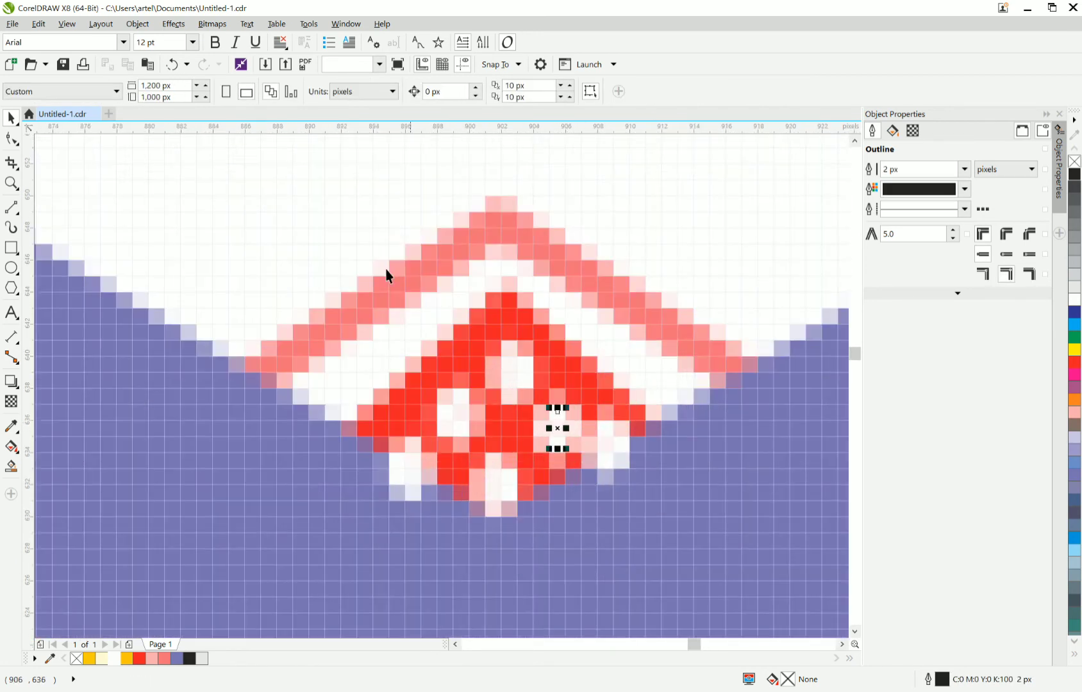
pyautogui.moveTo(286, 184); pyautogui.dragTo(614, 466)
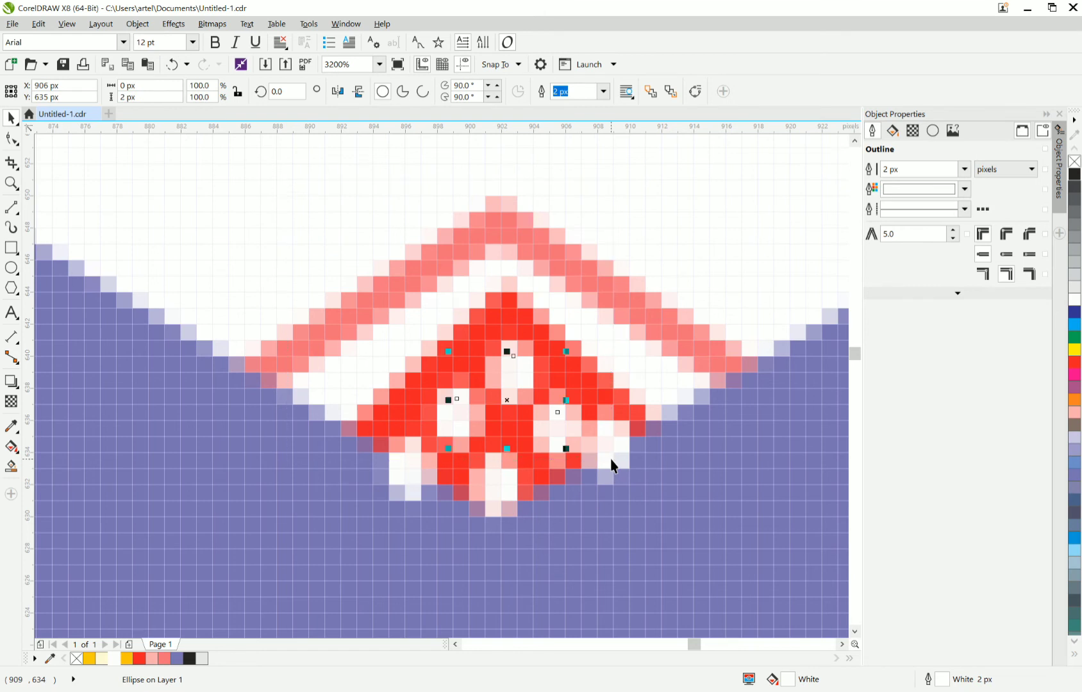
pyautogui.press('Up')
pyautogui.press('Left')
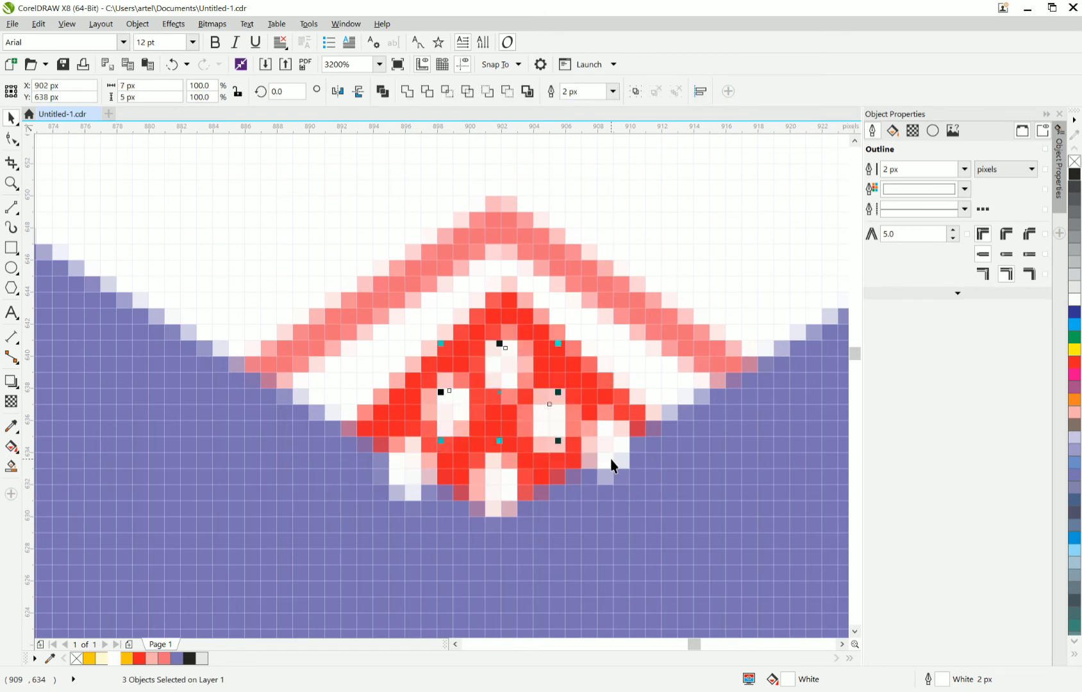
pyautogui.click(608, 439)
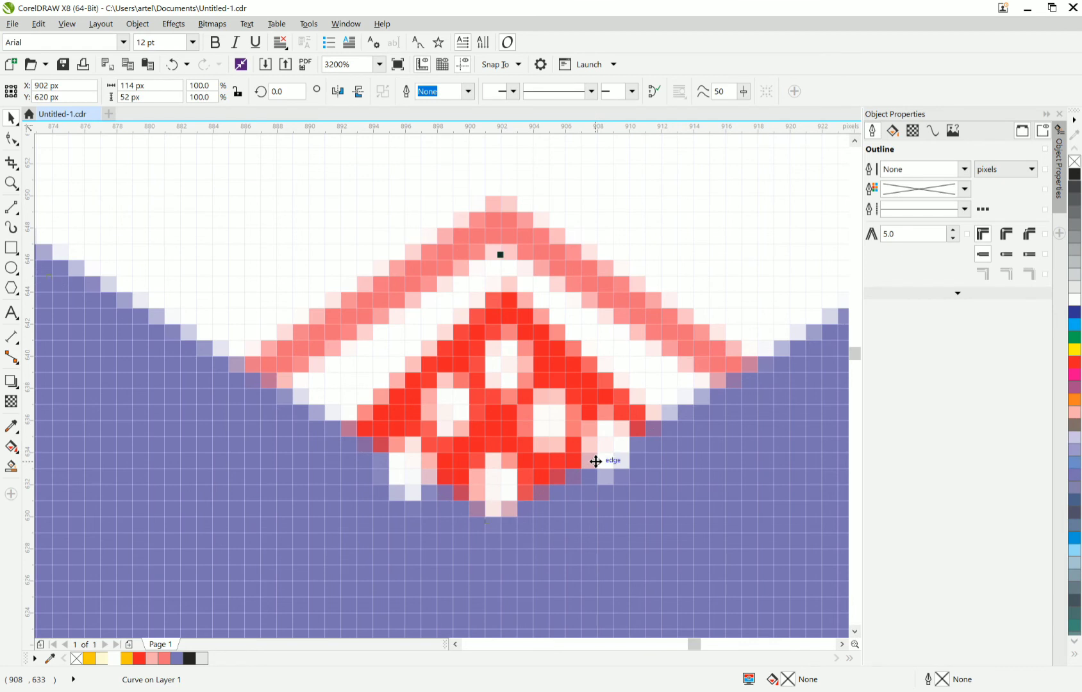
pyautogui.press('Up')
pyautogui.press('Escape')
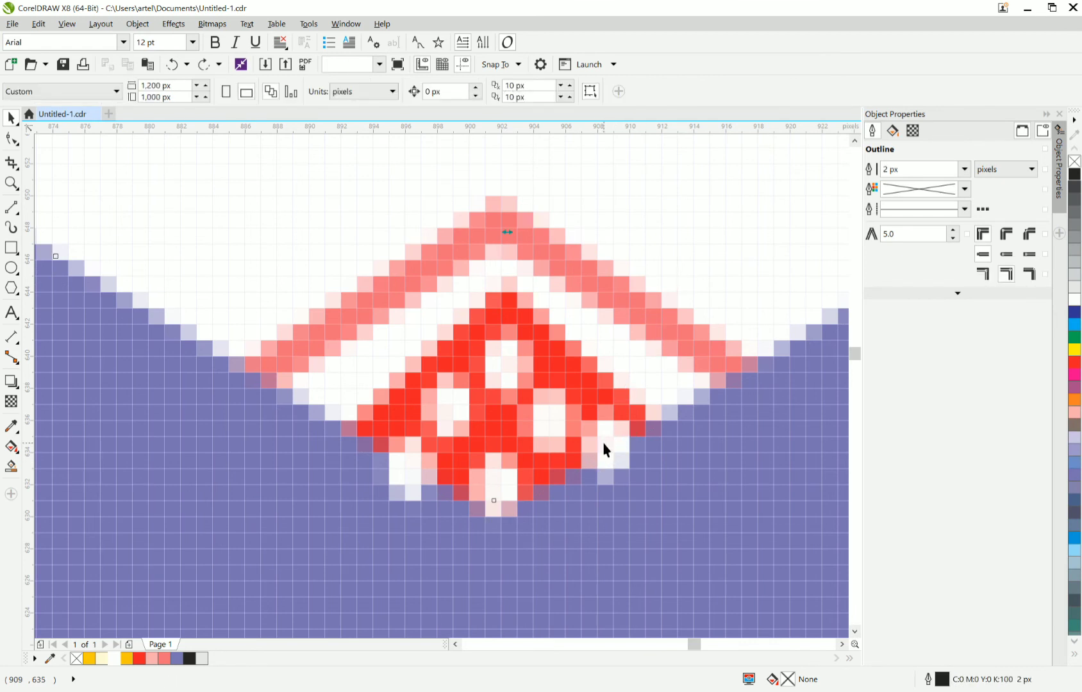
# - Shift the rightmost white dot inward and down along the diamond's lower edge, and raise the three upper dots slightly
pyautogui.scroll(-2, 604, 444)
pyautogui.scroll(1, 612, 436)
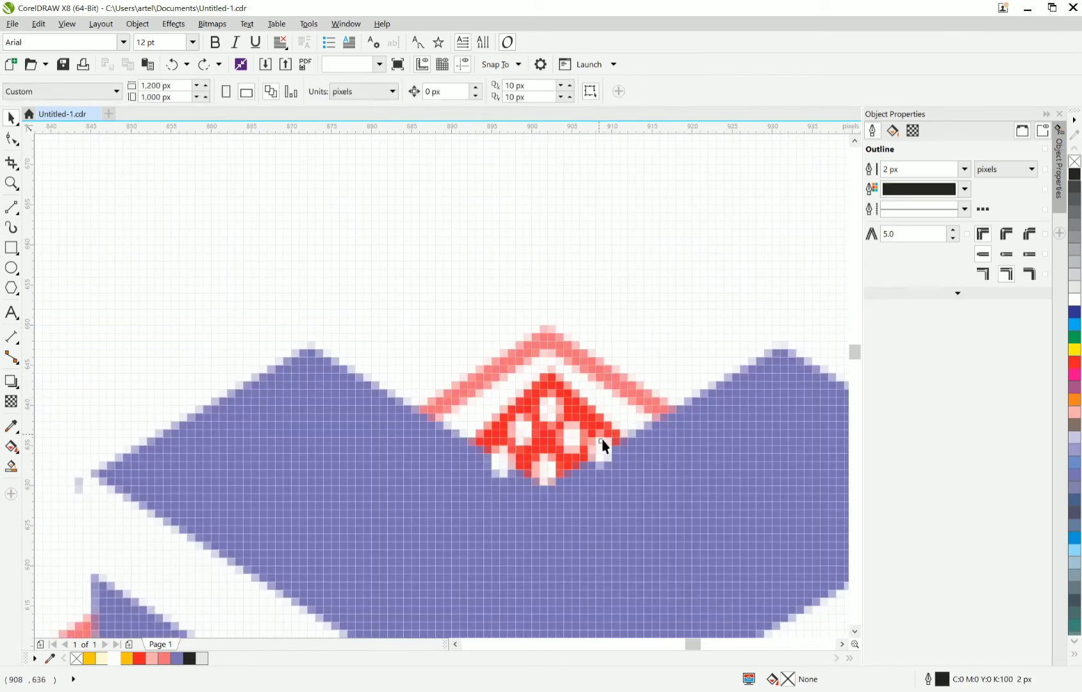
pyautogui.click(602, 441)
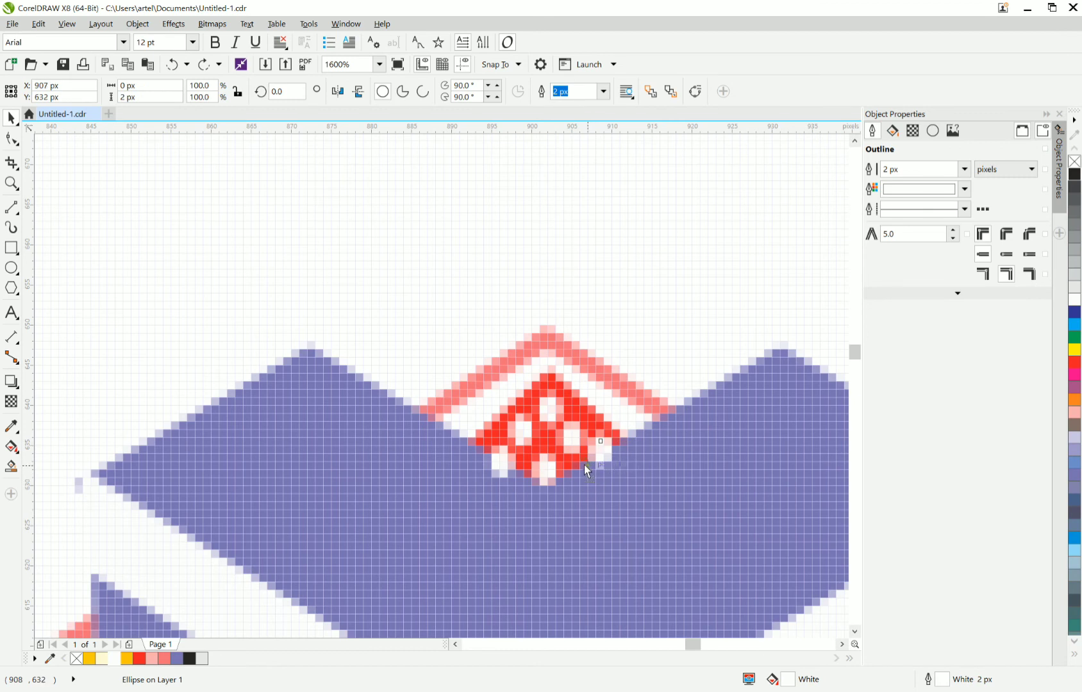
pyautogui.moveTo(584, 465); pyautogui.dragTo(581, 464)
pyautogui.moveTo(403, 266); pyautogui.dragTo(623, 453)
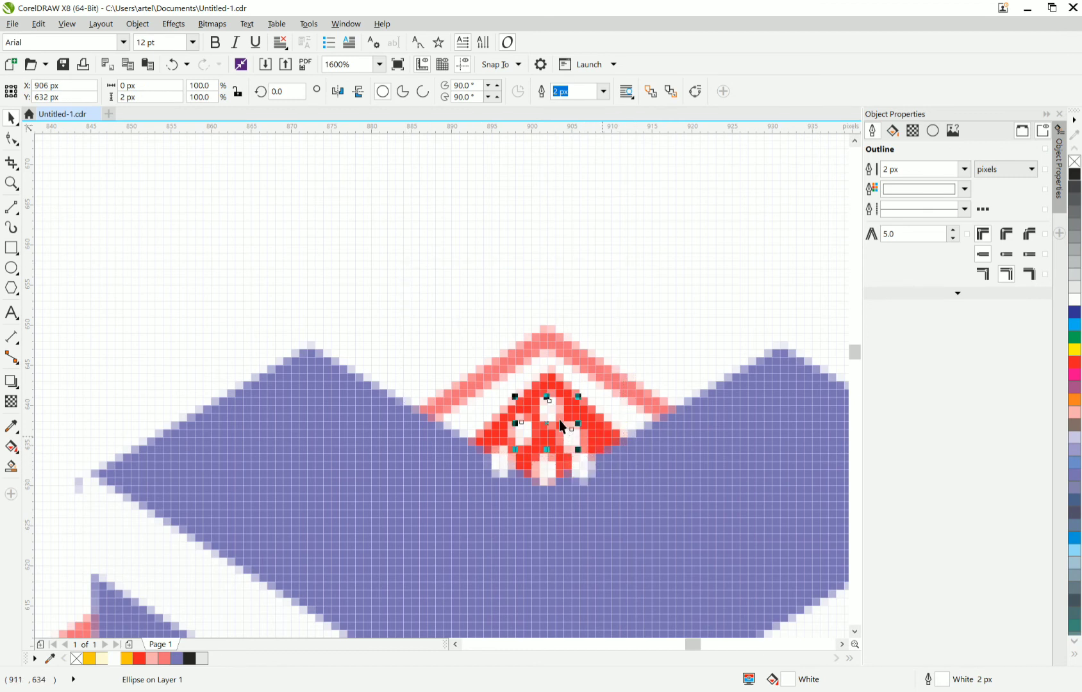
pyautogui.moveTo(552, 415); pyautogui.dragTo(556, 412)
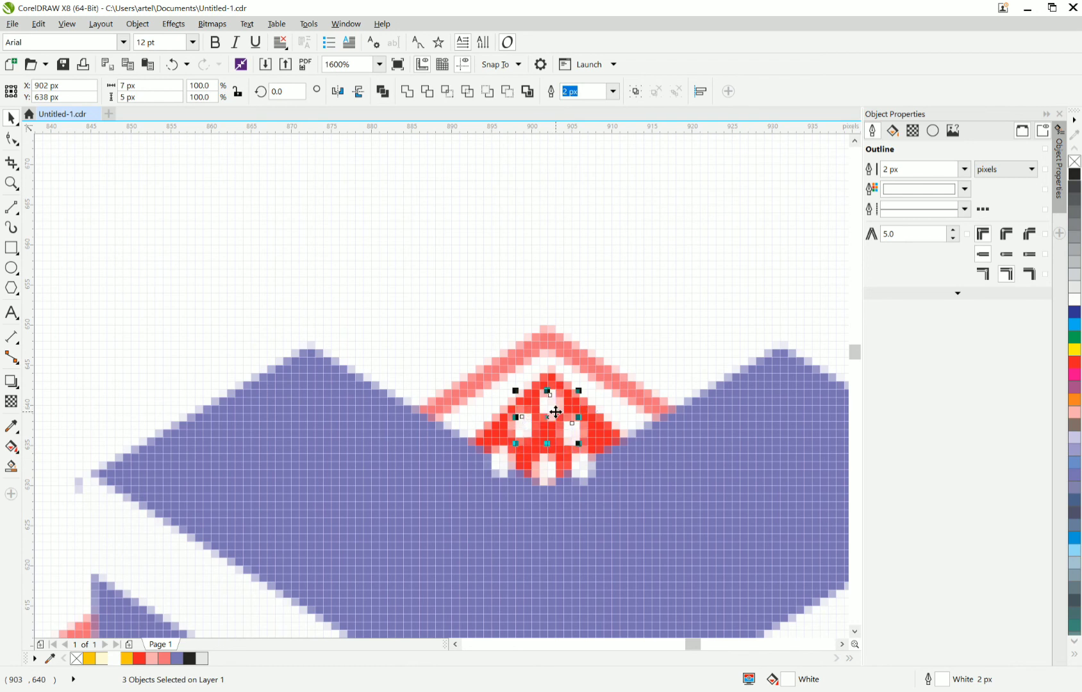
pyautogui.scroll(-3, 548, 412)
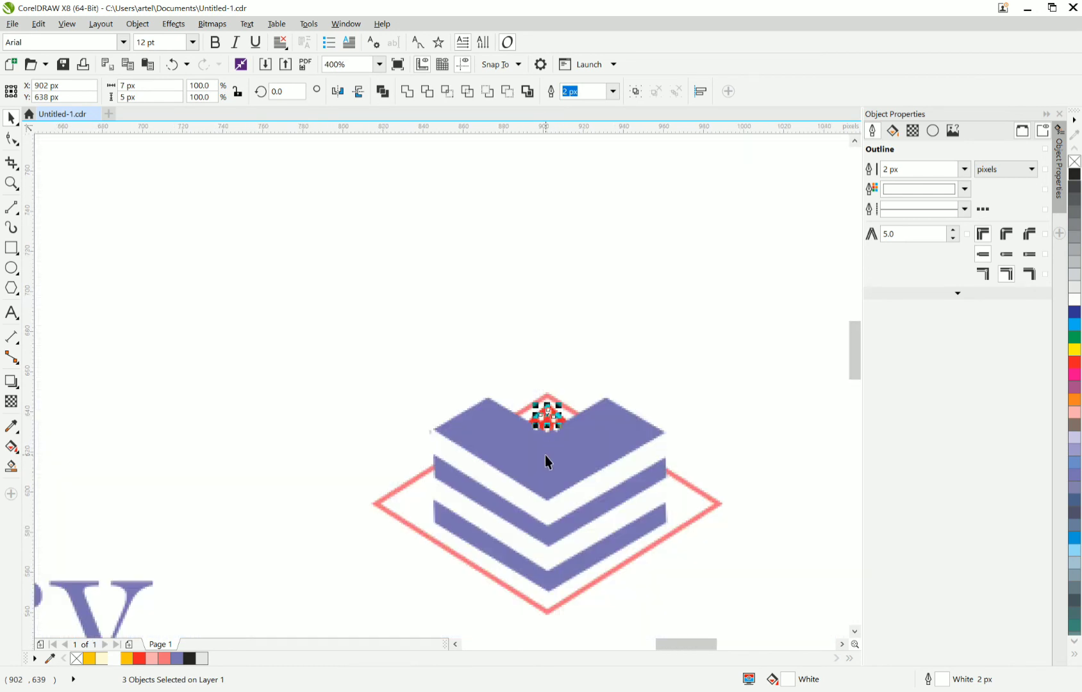
pyautogui.click(541, 458)
pyautogui.rightClick(540, 458)
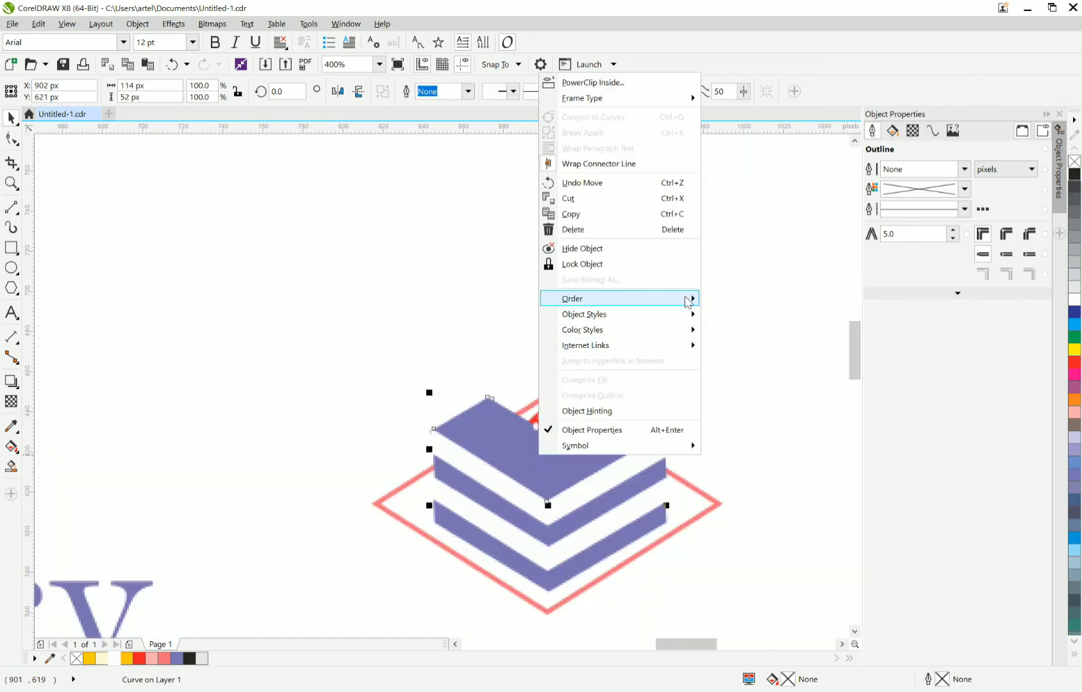
pyautogui.moveTo(698, 305)
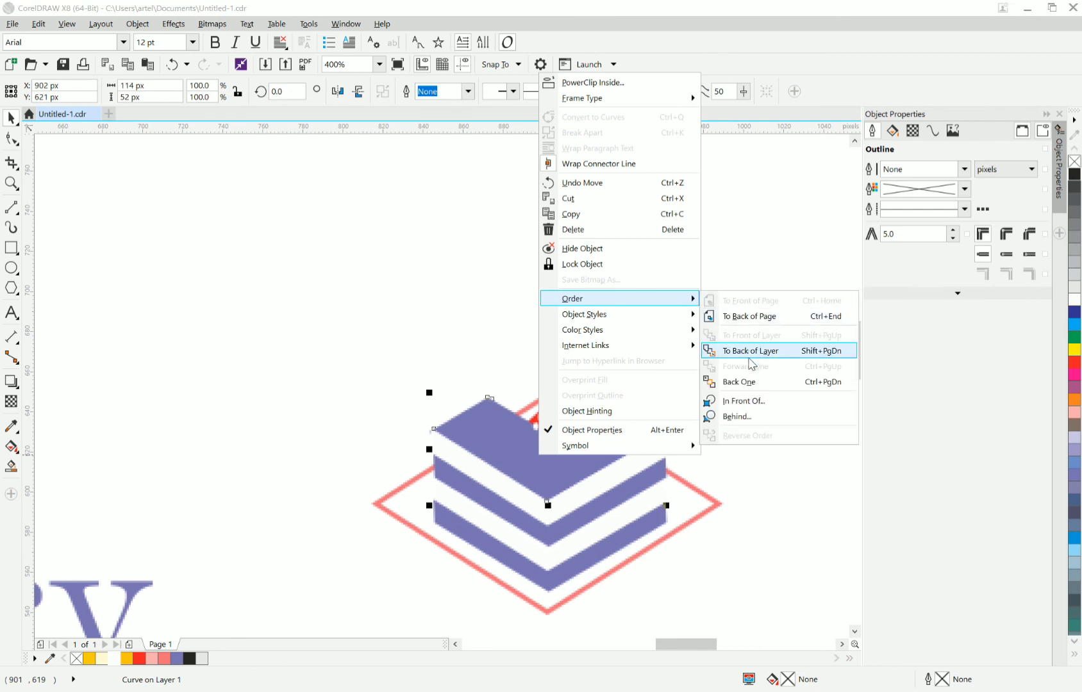
pyautogui.click(752, 402)
pyautogui.click(723, 353)
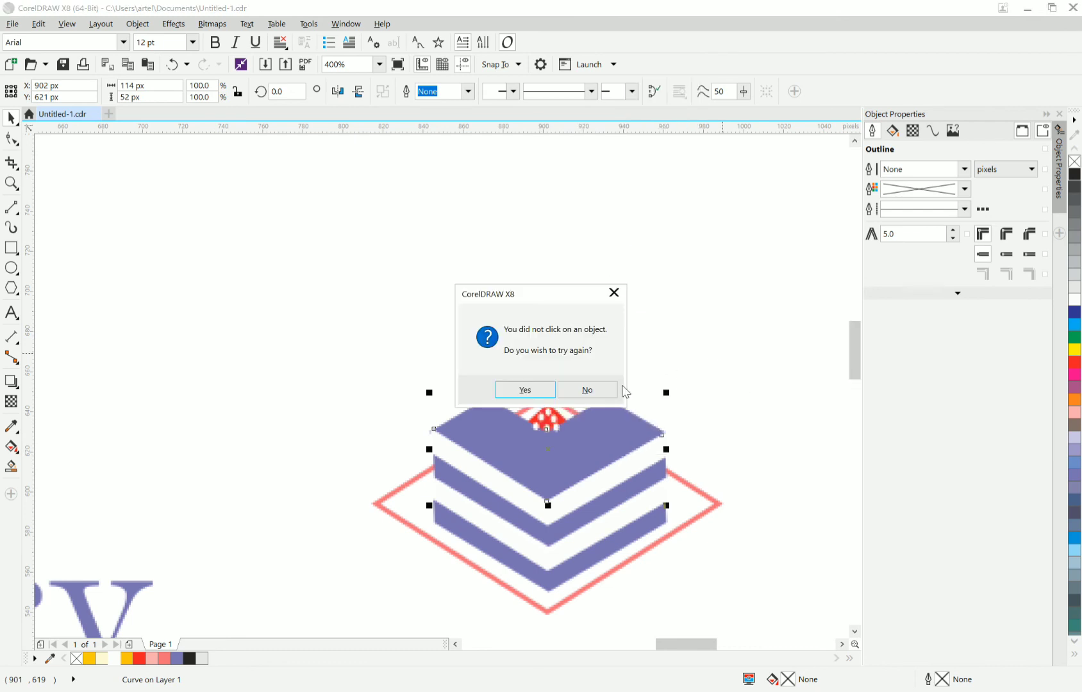
pyautogui.click(600, 388)
# - Select the whole pink-framed cake icon and move it beside the cherry-topped icon, level with it
pyautogui.scroll(-1, 618, 382)
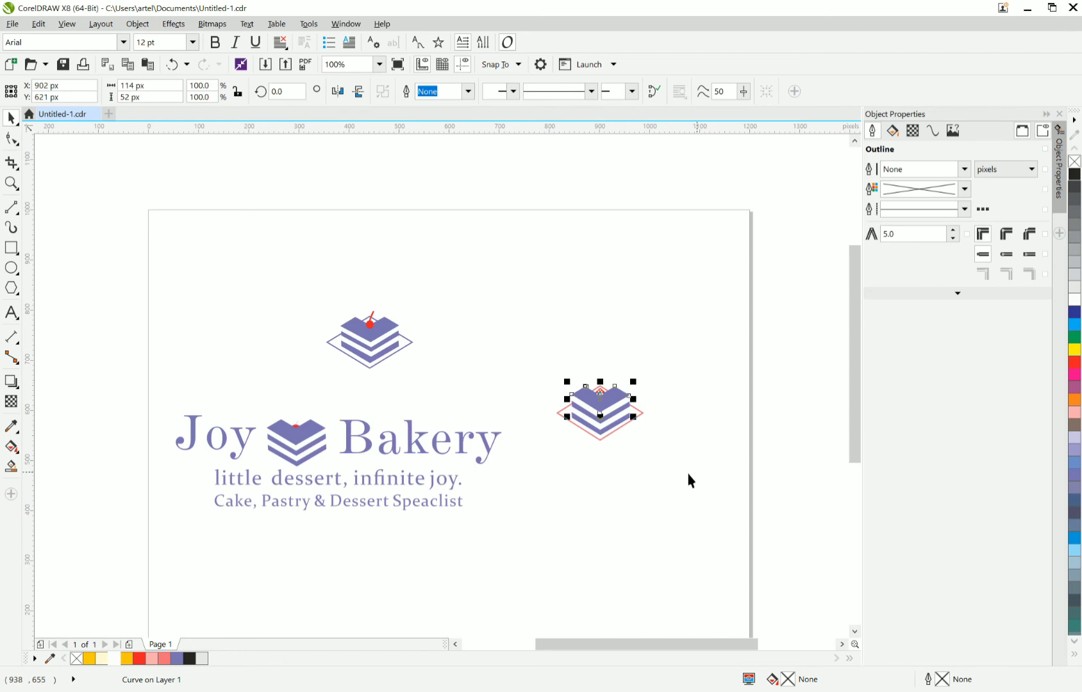
pyautogui.moveTo(697, 474); pyautogui.dragTo(528, 349)
pyautogui.scroll(2, 599, 414)
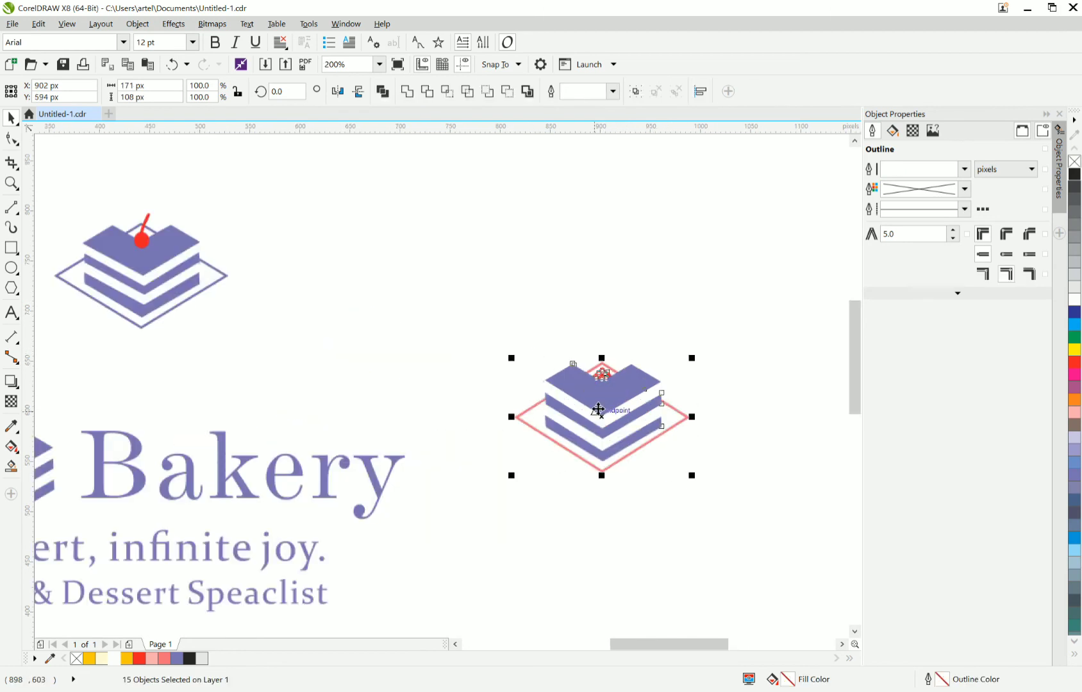
pyautogui.moveTo(598, 409); pyautogui.dragTo(322, 274)
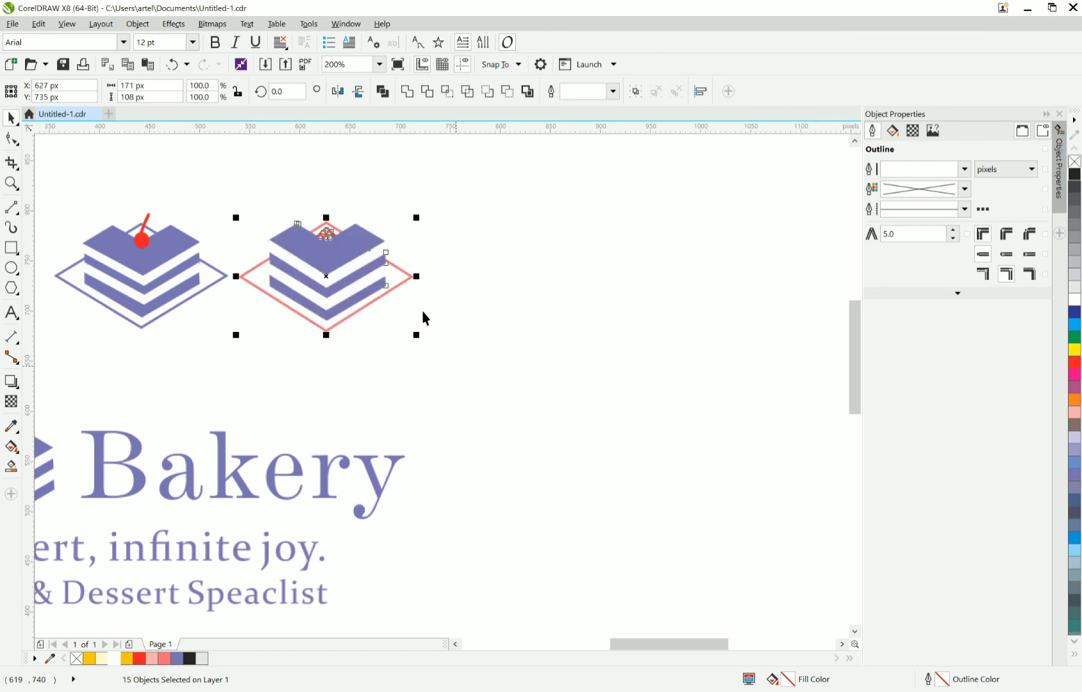
# - Duplicate the strawberry cake icon to its right so that the two pink diamonds meet at their corners
pyautogui.moveTo(472, 194); pyautogui.dragTo(233, 352)
pyautogui.moveTo(428, 357); pyautogui.dragTo(213, 194)
pyautogui.moveTo(485, 271)
pyautogui.mouseDown()
pyautogui.moveTo(510, 285)
pyautogui.moveTo(505, 270)
pyautogui.mouseUp()
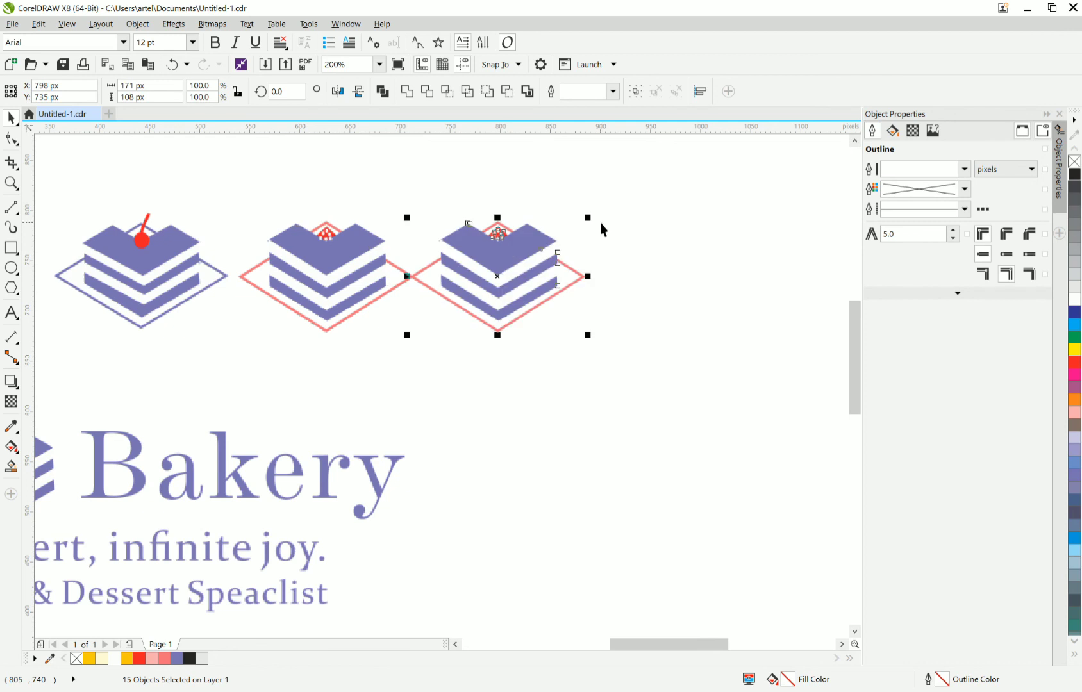
# - Delete the red diamond and its white dots from the notch of the duplicated icon
pyautogui.scroll(2, 480, 213)
pyautogui.scroll(1, 480, 213)
pyautogui.moveTo(474, 213); pyautogui.dragTo(636, 379)
pyautogui.press('Delete')
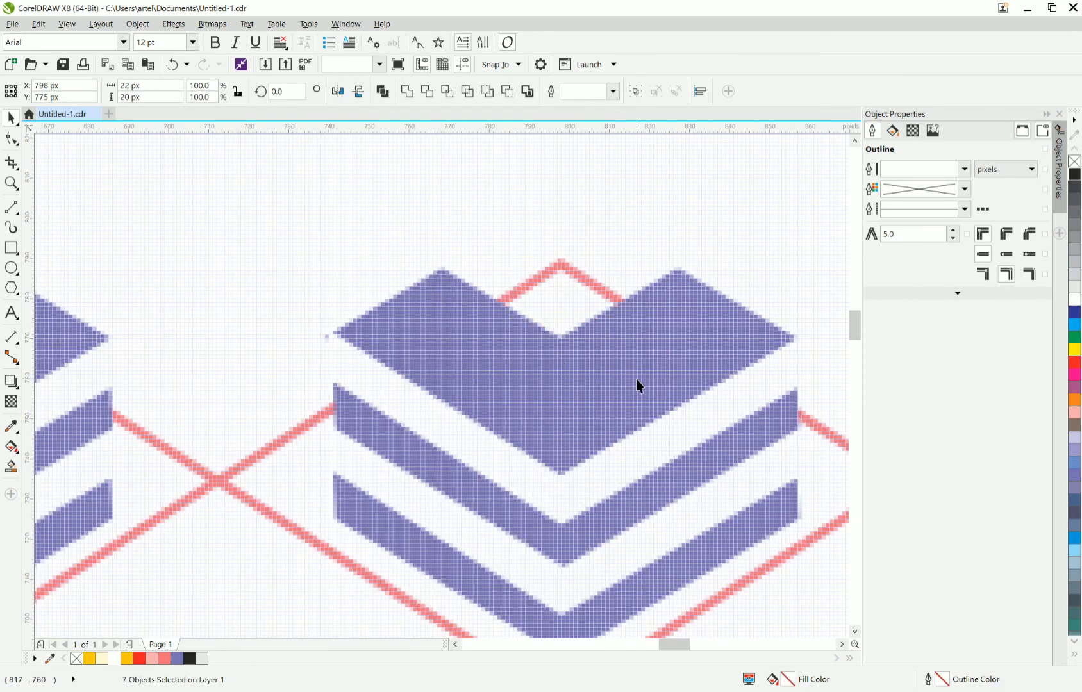
# - Draw a circle about 12 by 11 px in the duplicated icon's notch, filled red and without an outline
pyautogui.click(11, 268)
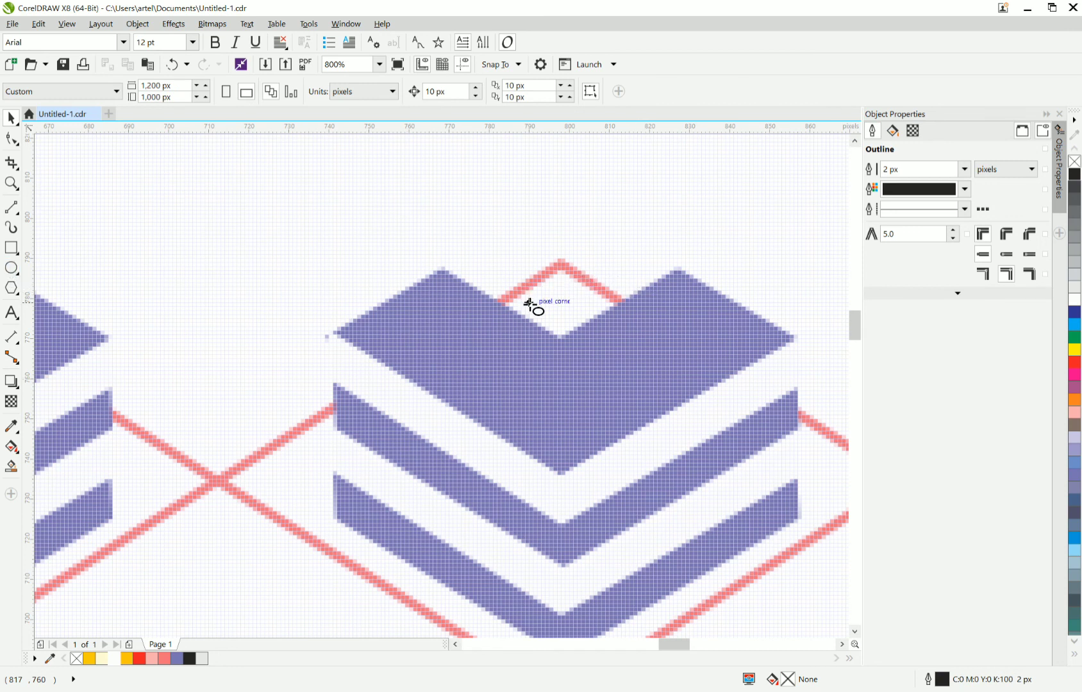
pyautogui.moveTo(547, 327)
pyautogui.mouseDown()
pyautogui.moveTo(587, 363)
pyautogui.moveTo(556, 322)
pyautogui.mouseUp()
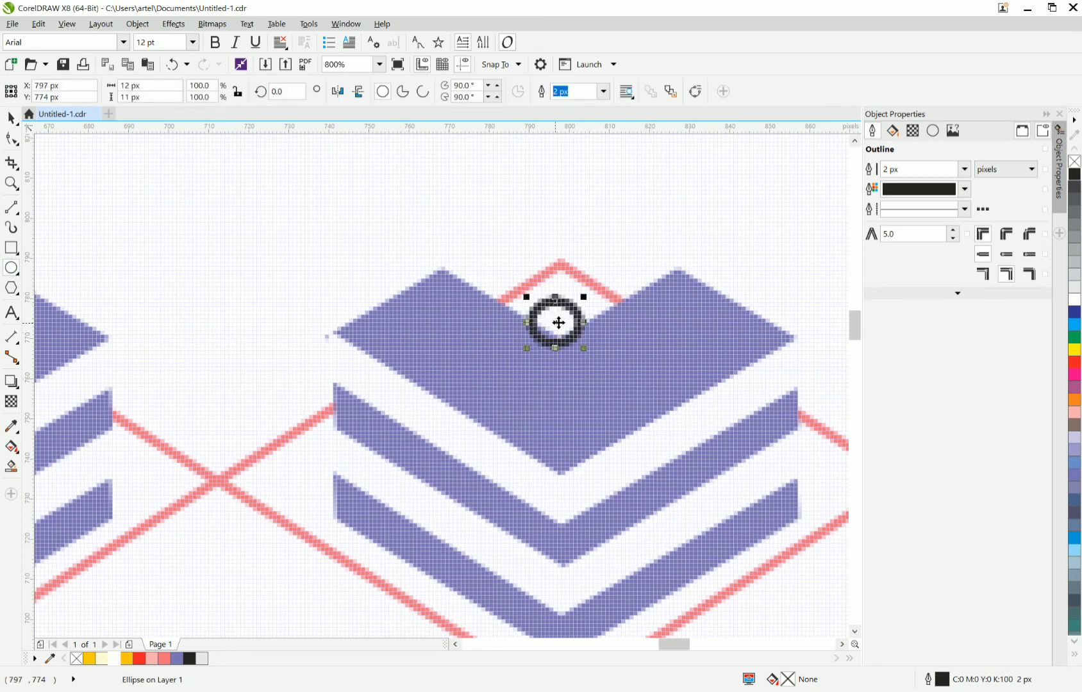
pyautogui.click(139, 658)
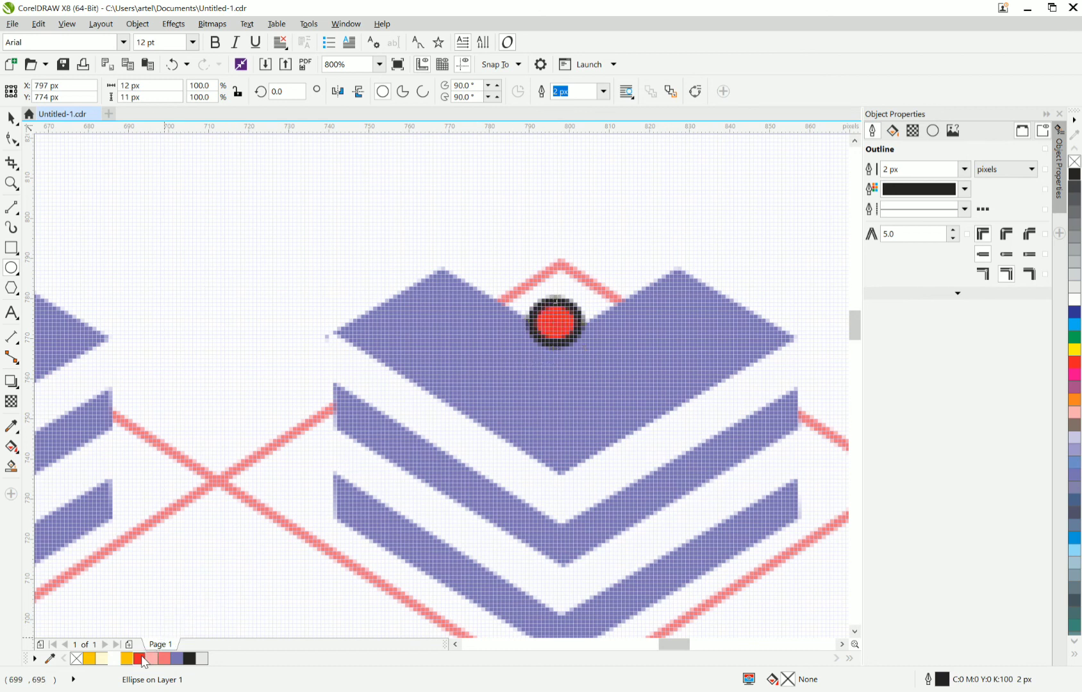
pyautogui.rightClick(140, 658)
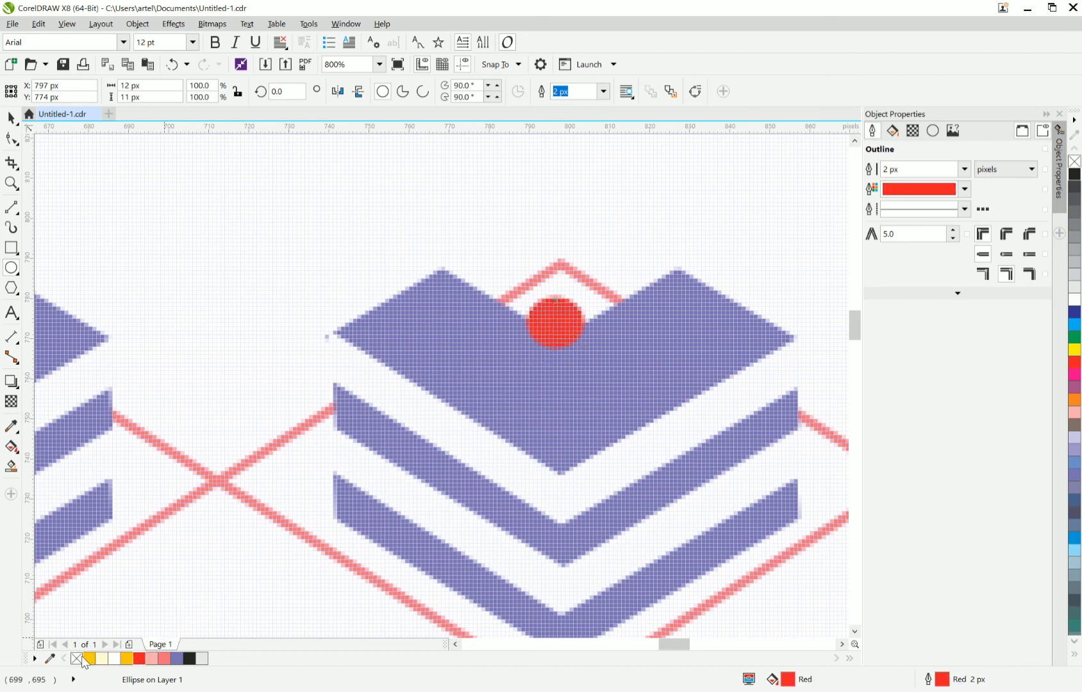
# - Centre the red circle at the bottom of the notch and send it behind the purple heart
pyautogui.click(12, 118)
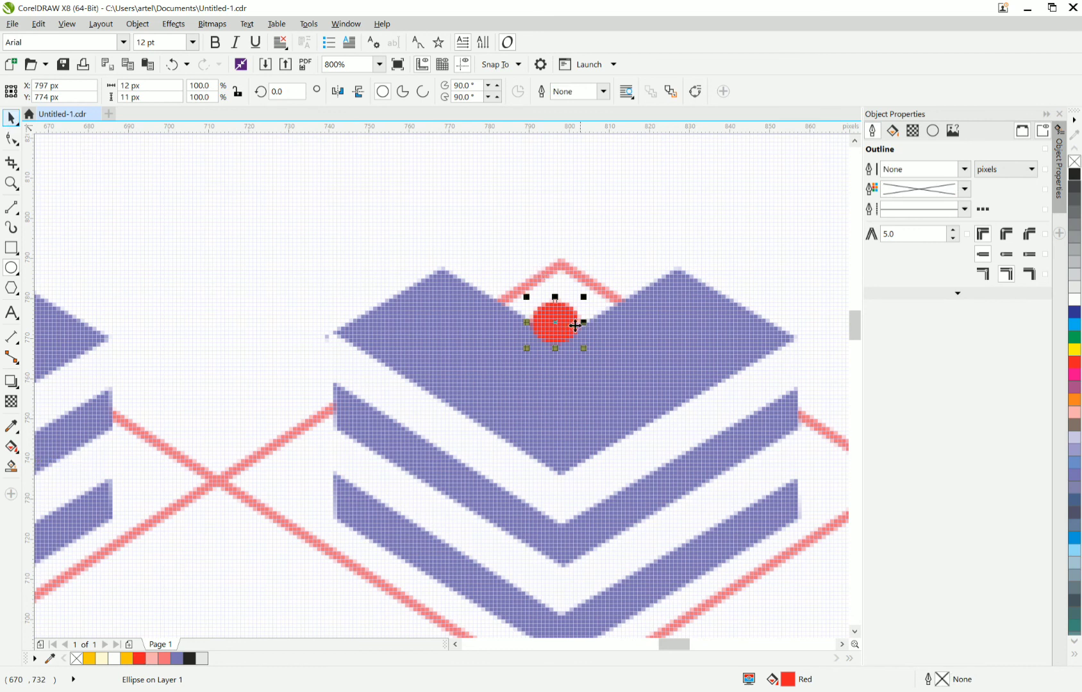
pyautogui.moveTo(557, 322); pyautogui.dragTo(561, 332)
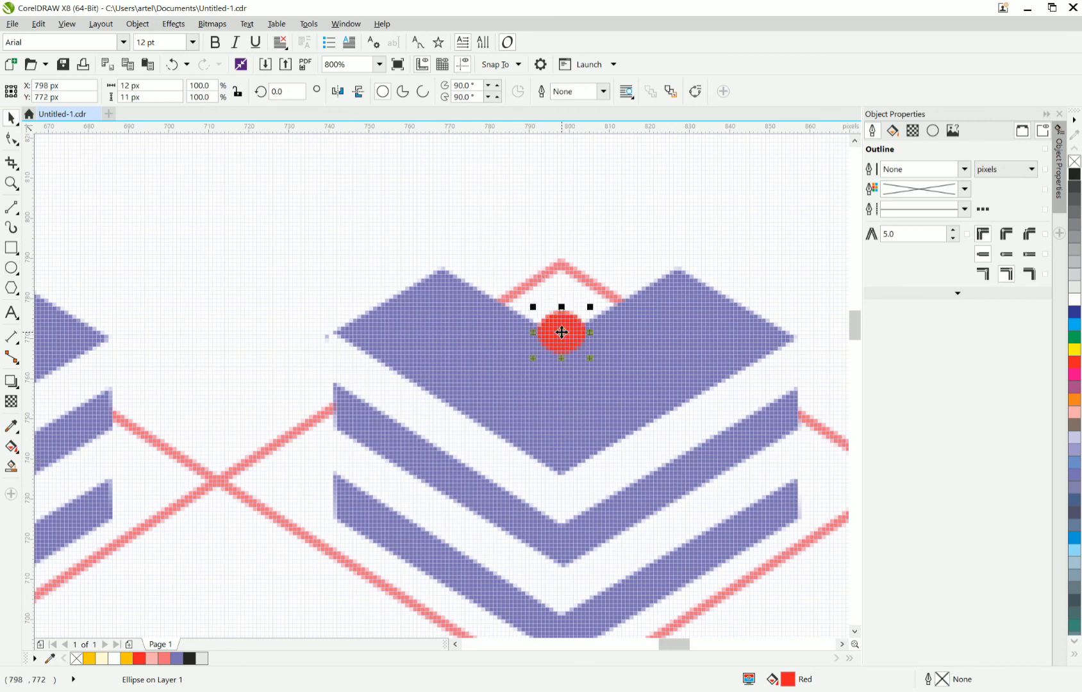
pyautogui.hotkey('shift', 'pagedown')
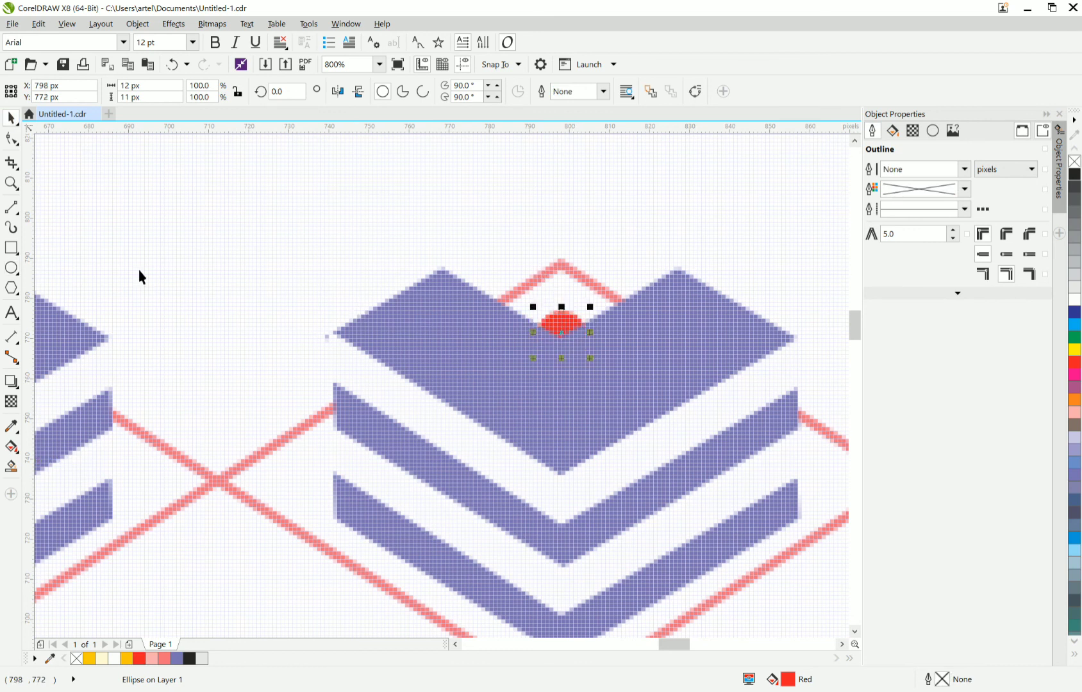
# - Draw a thin, flat basic shape about 16 px wide in the empty area above and left of the duplicated icon
pyautogui.click(18, 283)
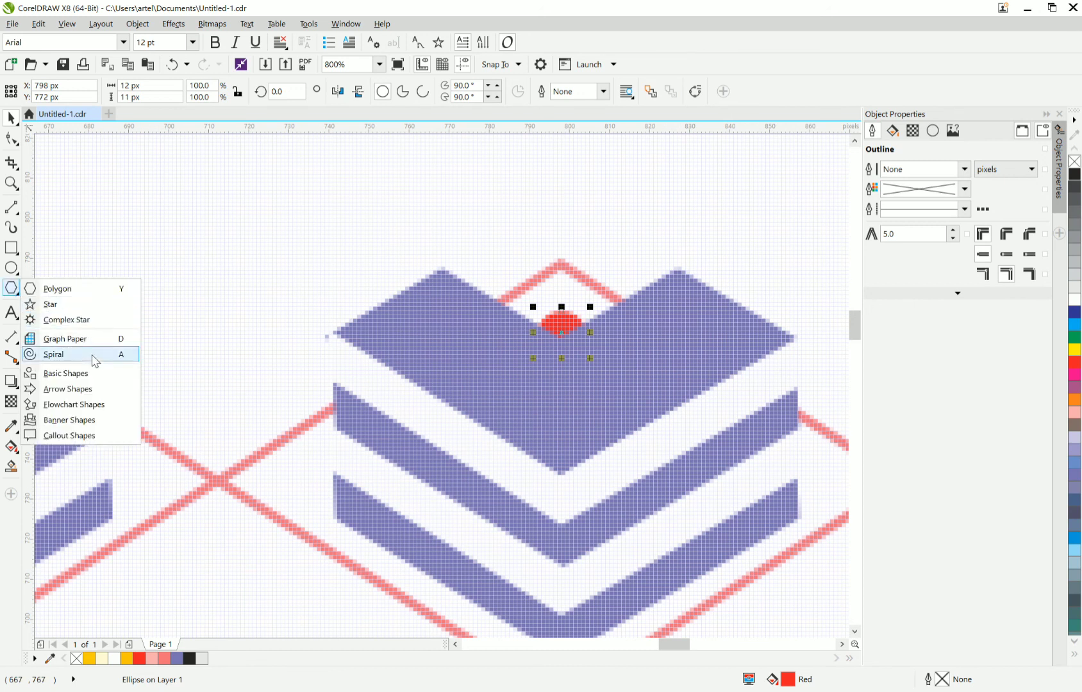
pyautogui.click(85, 374)
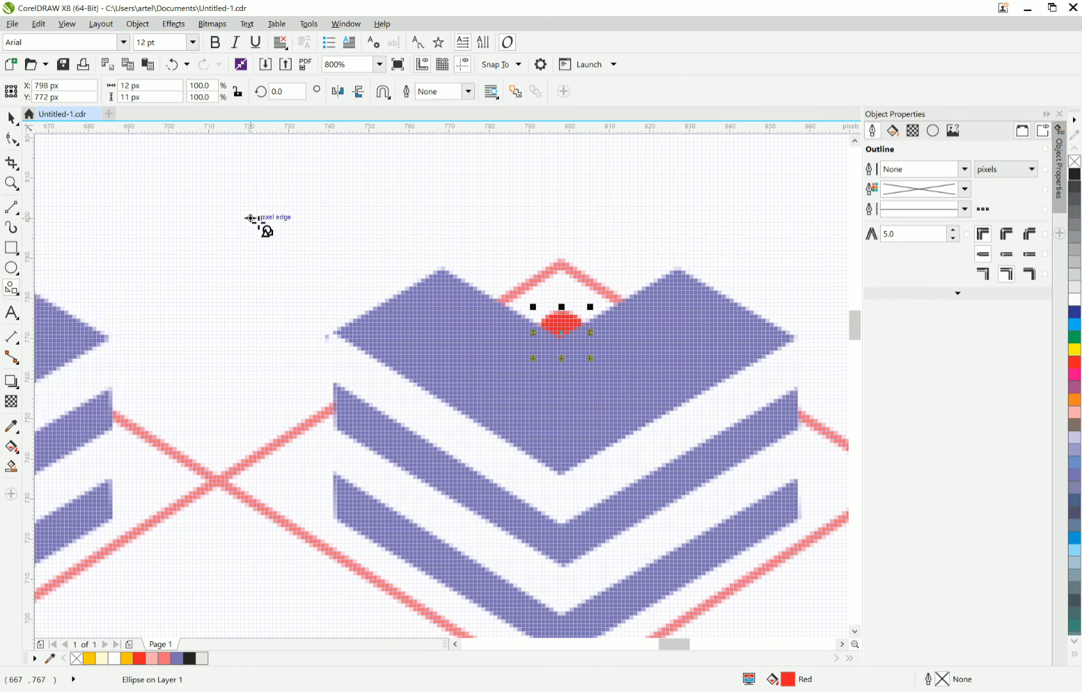
pyautogui.moveTo(309, 225); pyautogui.dragTo(316, 220)
pyautogui.click(12, 118)
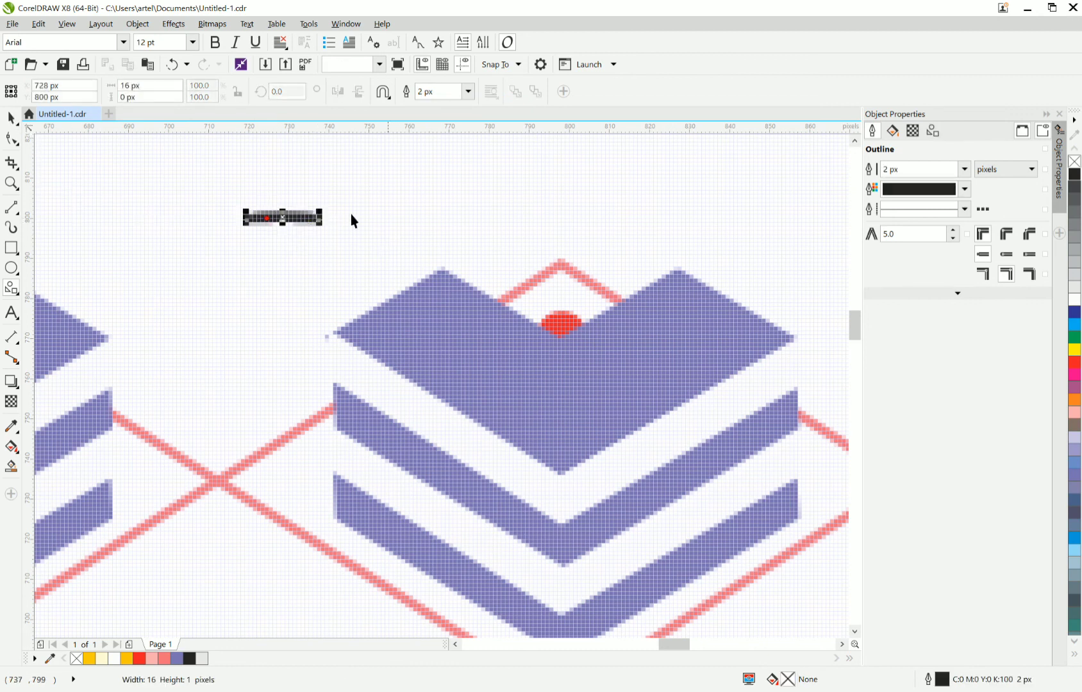
# - Rotate the thin shape to 45° and place it in the notch above the red circle
pyautogui.moveTo(296, 91); pyautogui.dragTo(261, 96)
pyautogui.write('45')
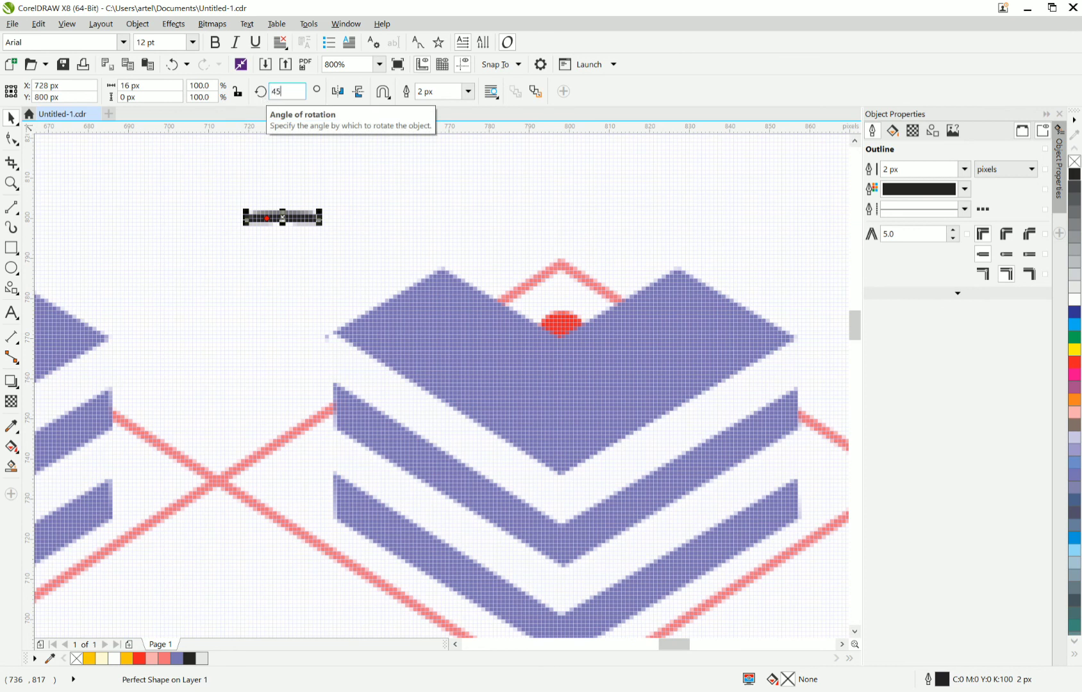
pyautogui.press('Return')
pyautogui.moveTo(284, 218); pyautogui.dragTo(577, 295)
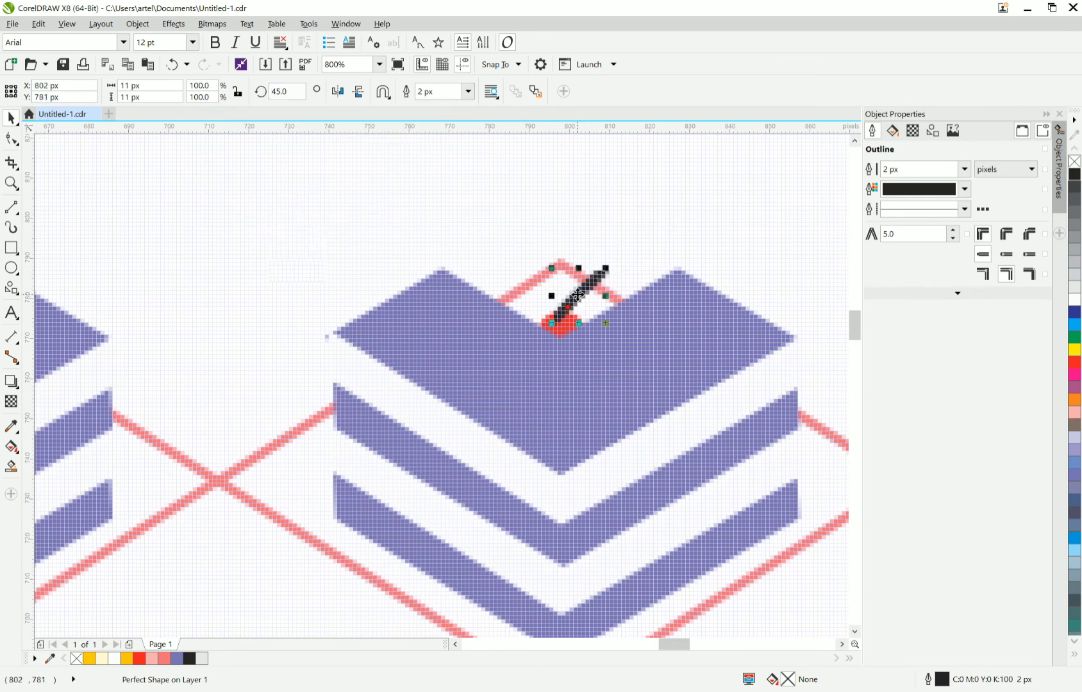
# - Try rotation angles of 35° and 90° on the thin shape in the notch
pyautogui.moveTo(292, 92); pyautogui.dragTo(223, 80)
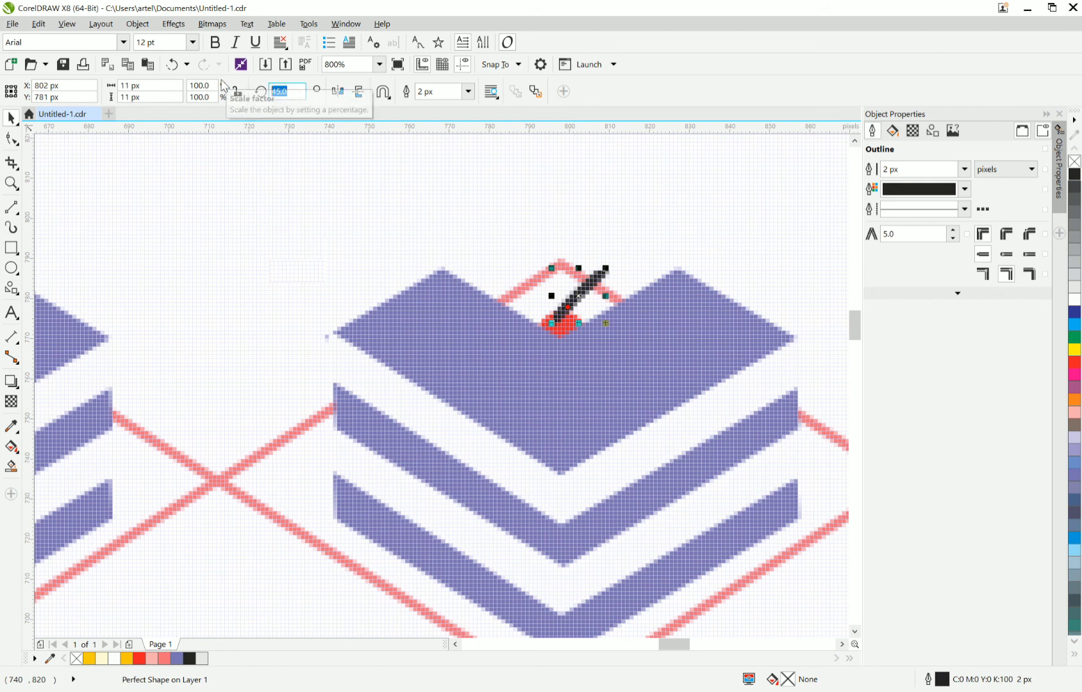
pyautogui.write('35')
pyautogui.press('Return')
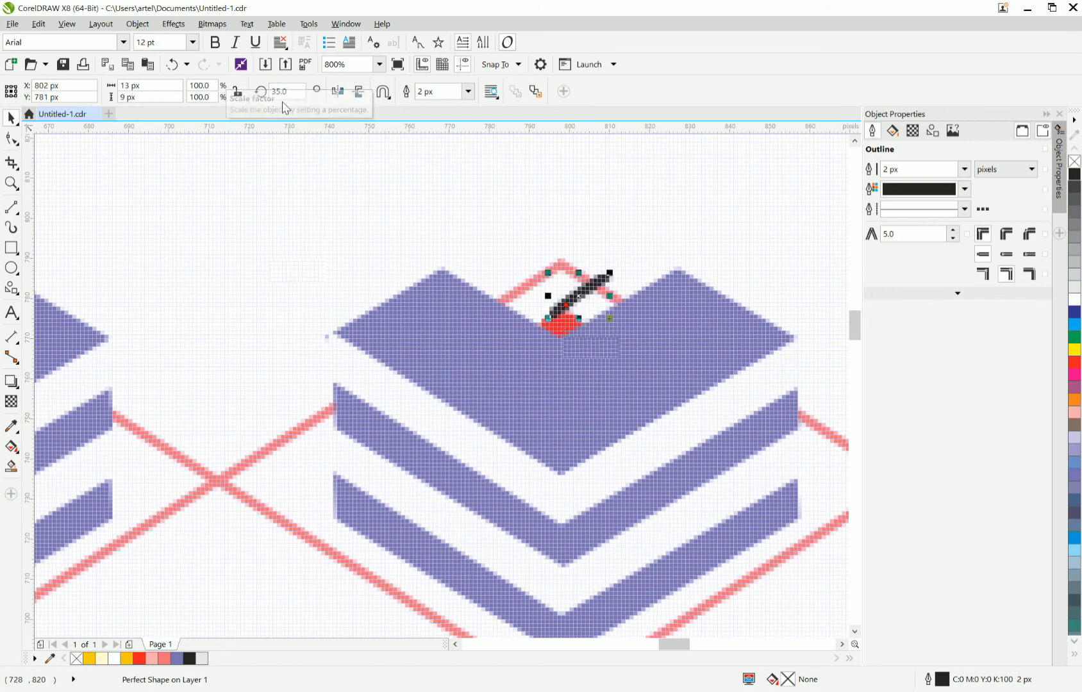
pyautogui.write('90')
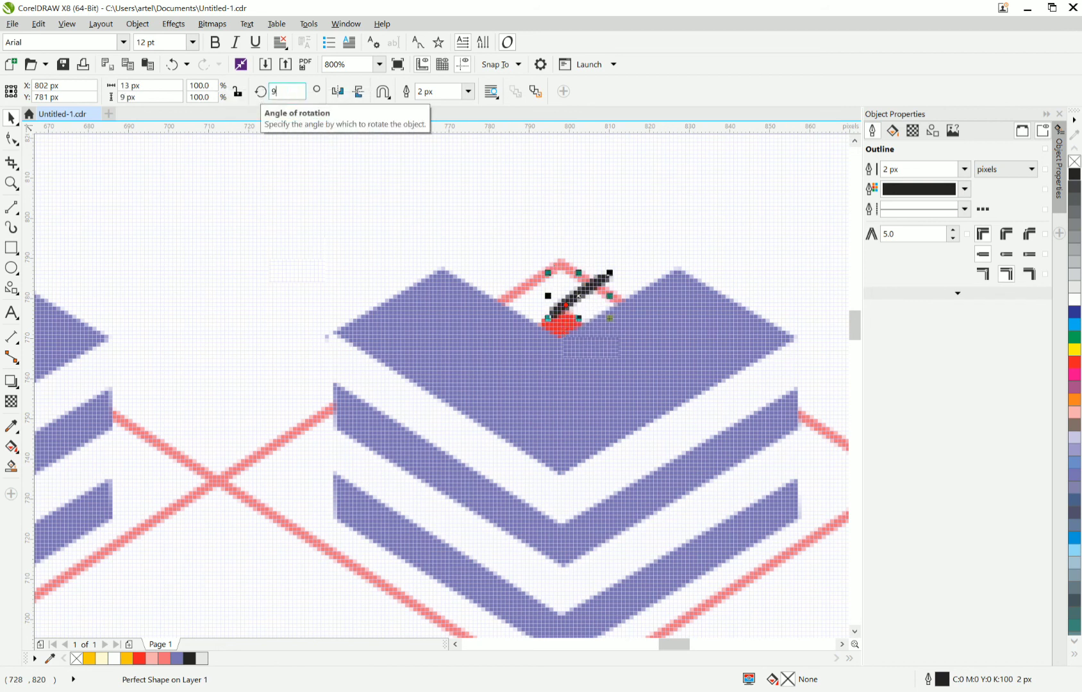
pyautogui.press('Return')
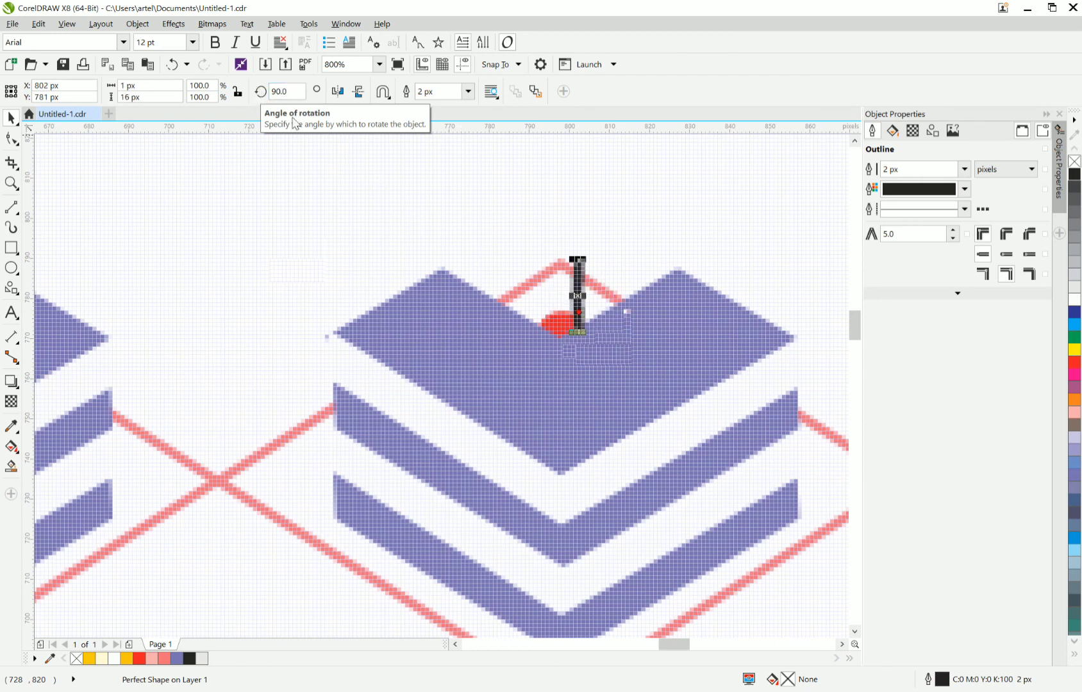
# - Set the thin shape's rotation to 85° and move it over the centre of the red circle as a stem
pyautogui.moveTo(292, 94); pyautogui.dragTo(264, 95)
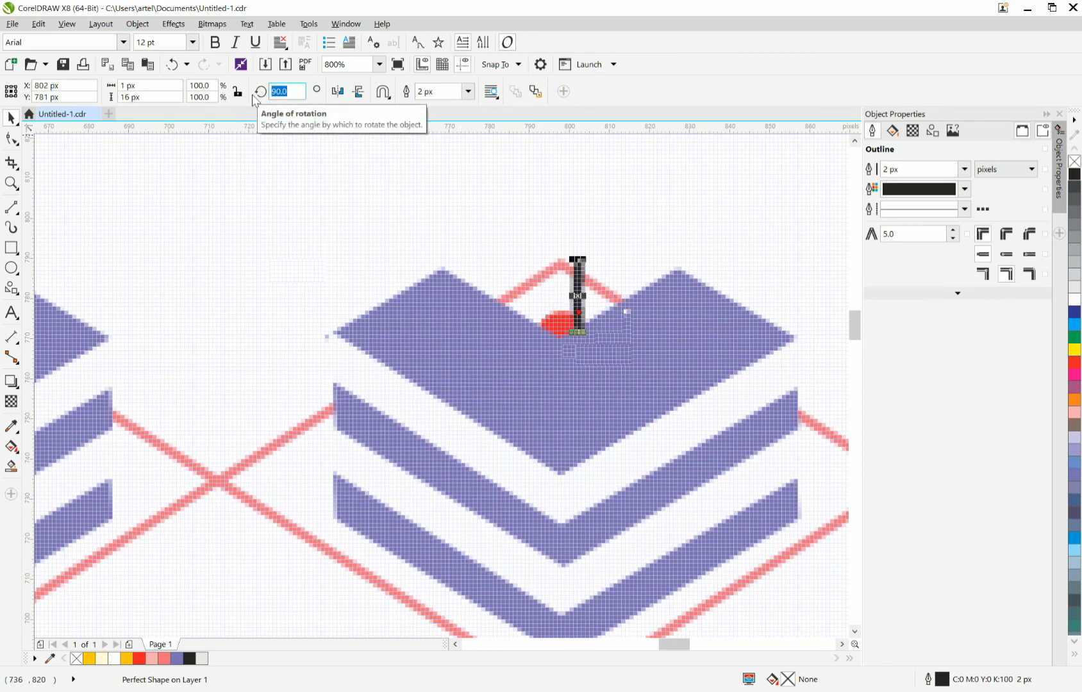
pyautogui.write('85')
pyautogui.press('Return')
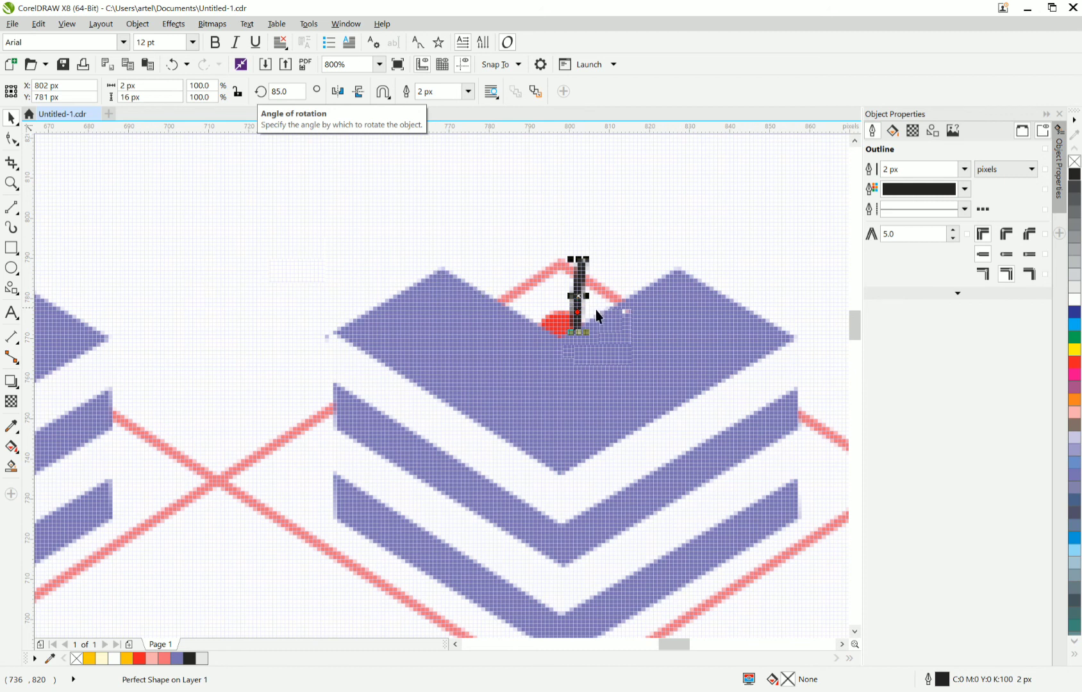
pyautogui.click(563, 292)
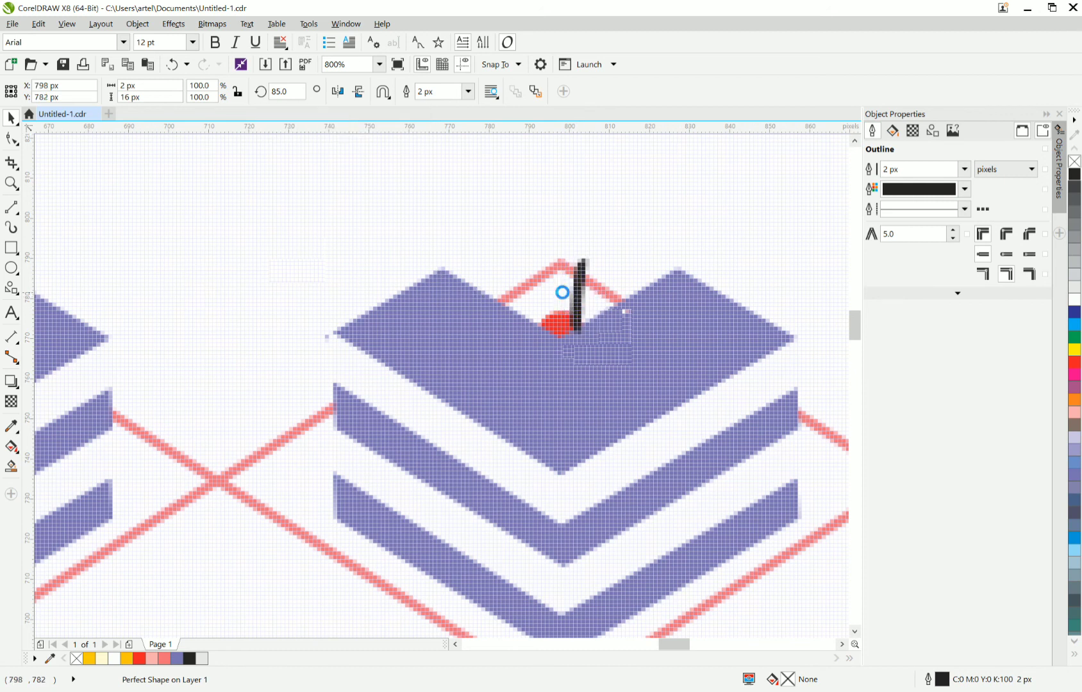
# - Colour the stem's outline red and tilt it freehand to an angle of about 76°
pyautogui.rightClick(143, 658)
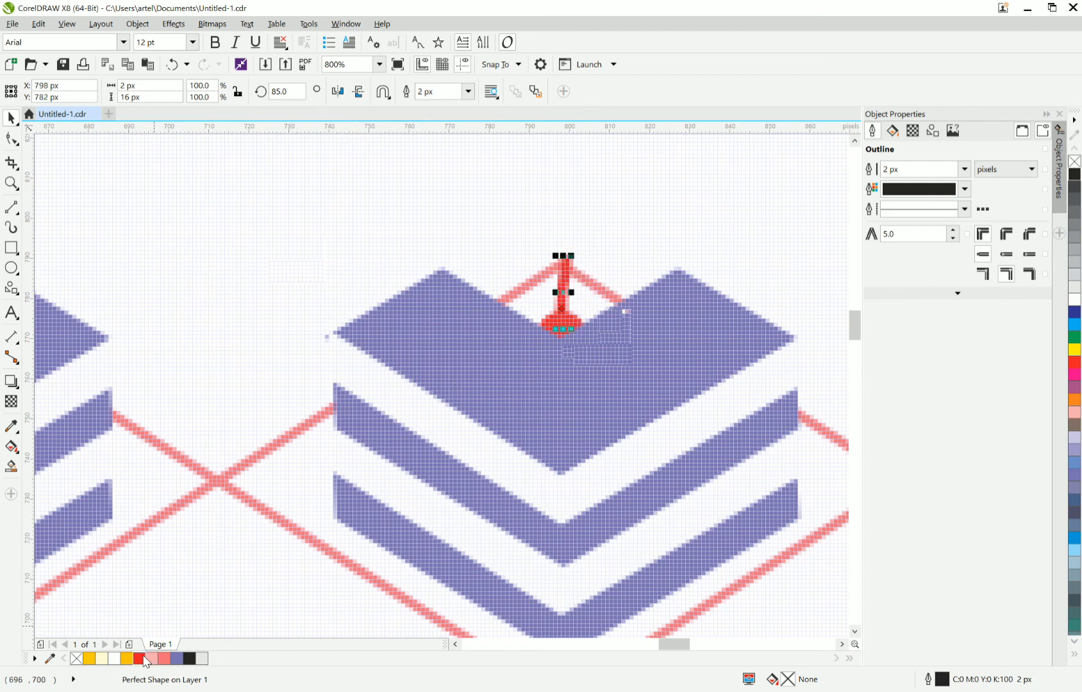
pyautogui.press('Escape')
pyautogui.click(566, 260)
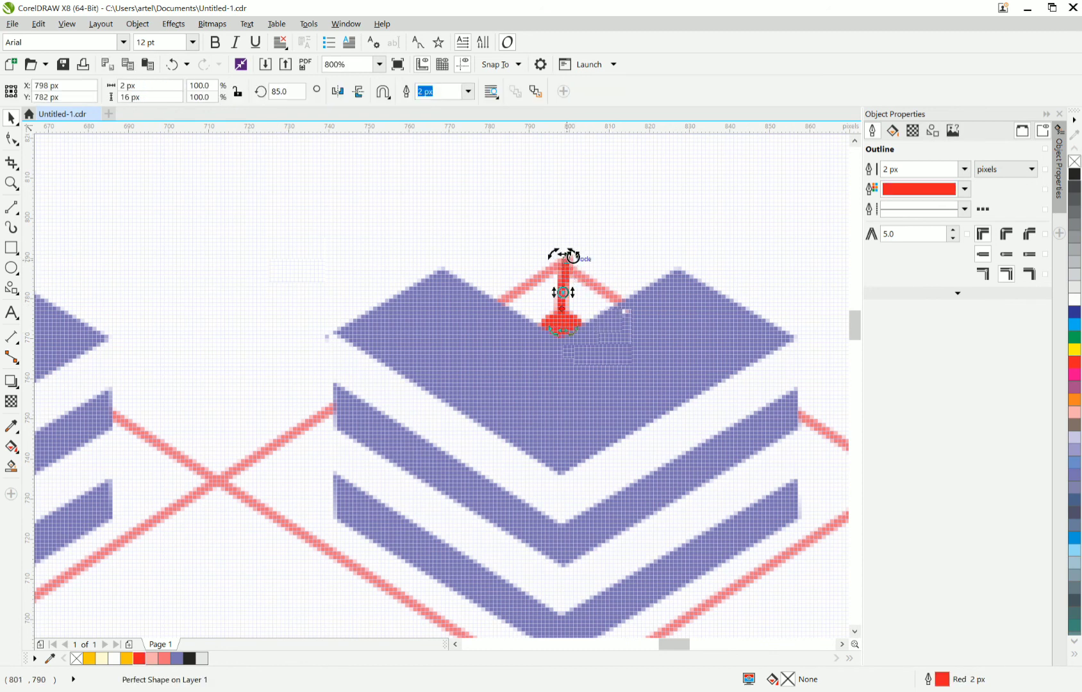
pyautogui.moveTo(578, 259); pyautogui.dragTo(578, 258)
pyautogui.click(651, 249)
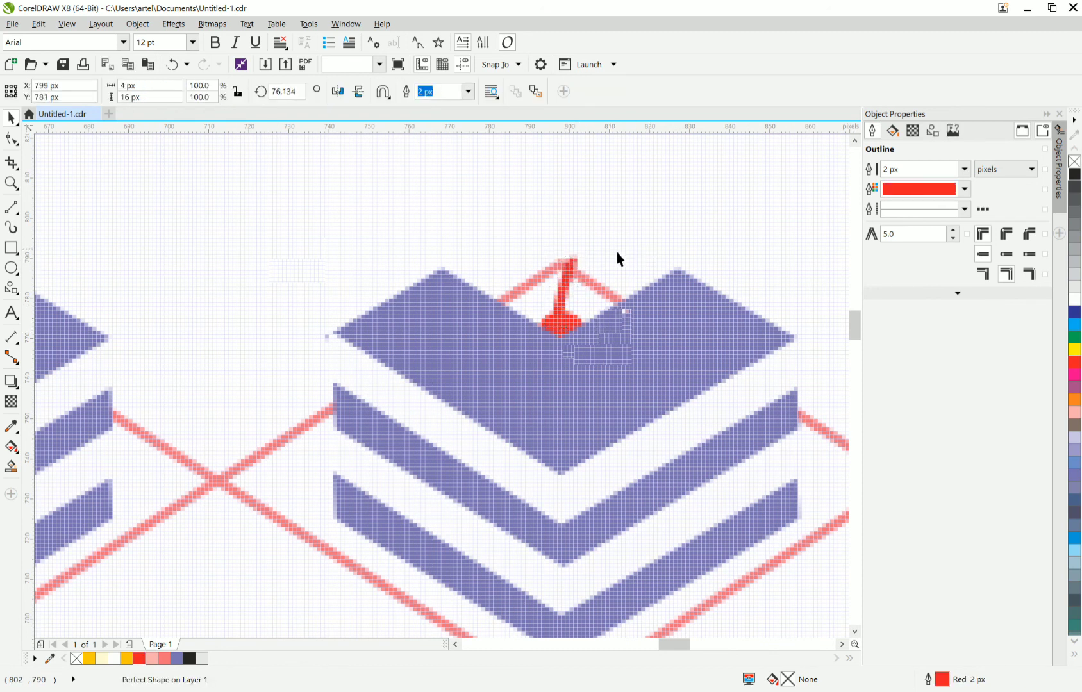
# - Recolour the outline of the diamond framing the duplicated icon from the document palette to Electric Blue
pyautogui.scroll(-2, 586, 258)
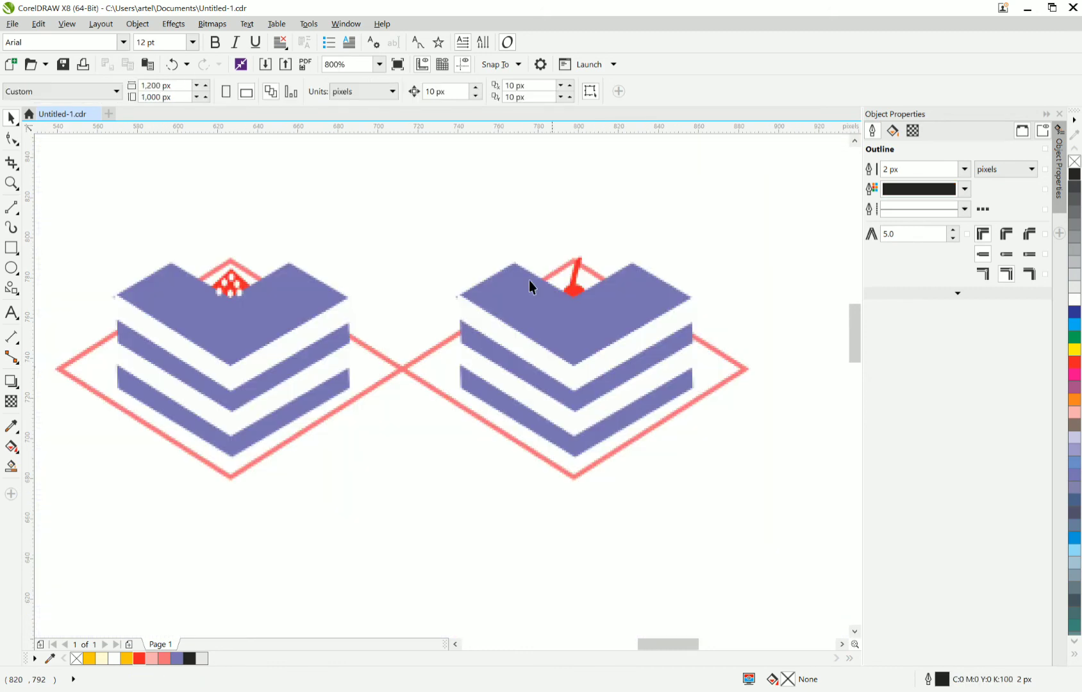
pyautogui.click(450, 344)
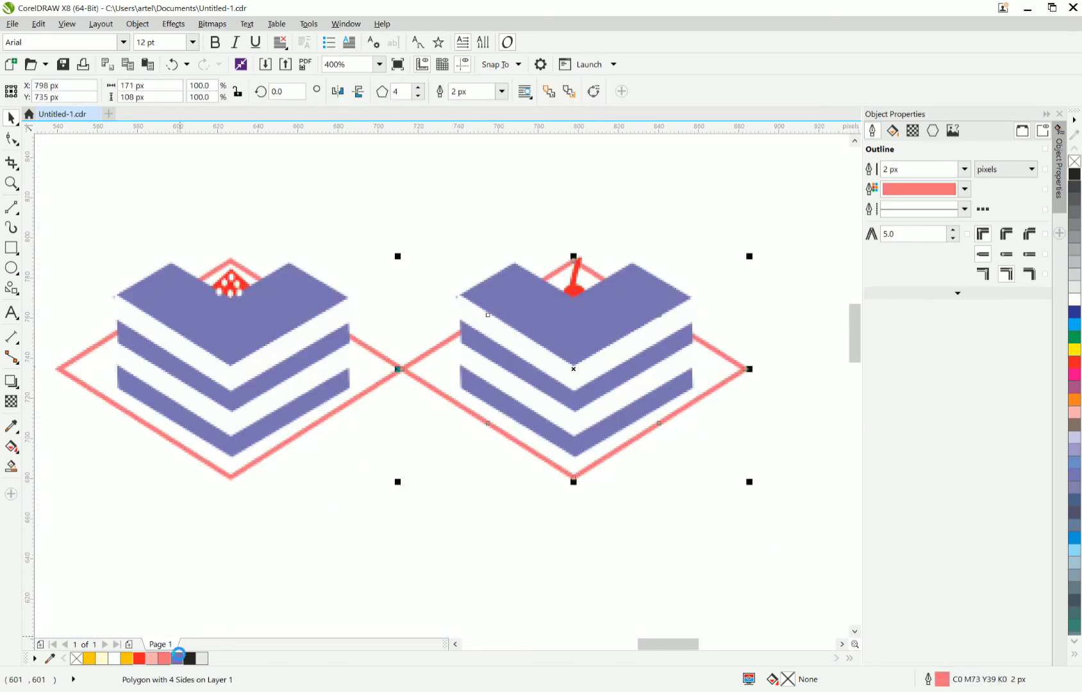
pyautogui.rightClick(178, 657)
pyautogui.scroll(-3, 449, 530)
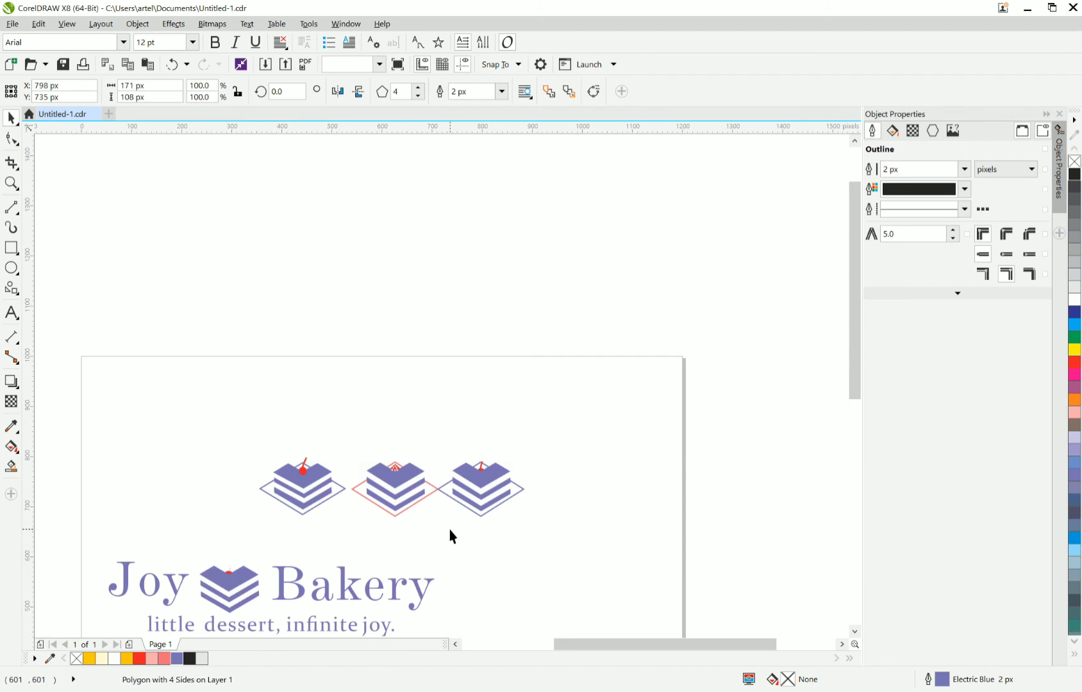
pyautogui.click(451, 530)
pyautogui.scroll(-2, 451, 531)
pyautogui.scroll(4, 450, 531)
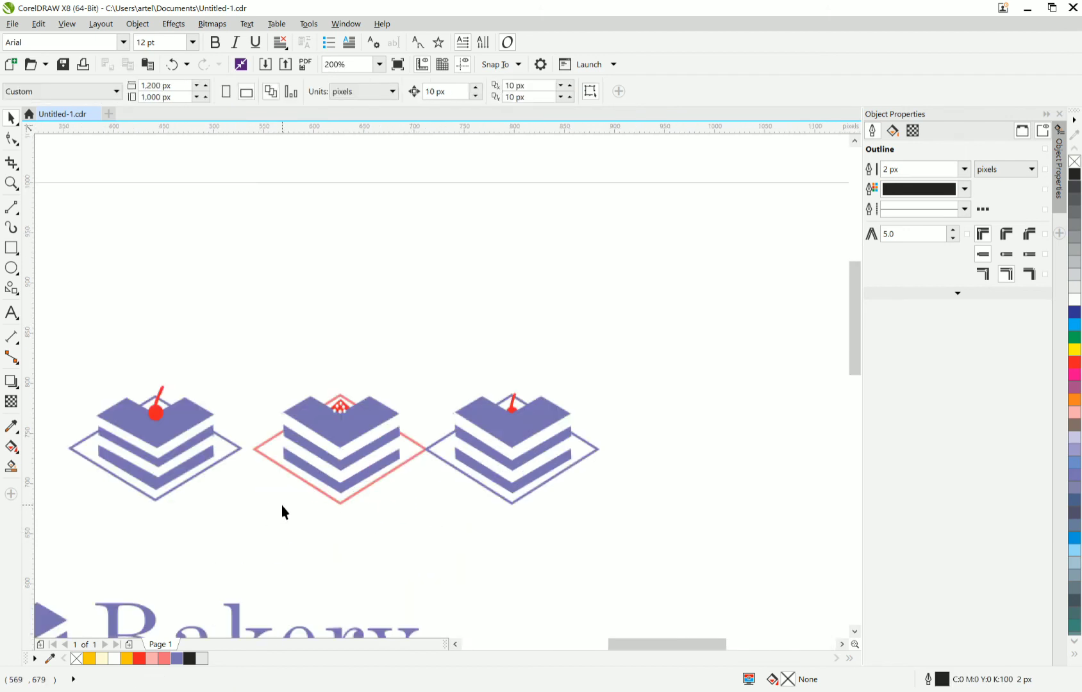
pyautogui.scroll(-2, 284, 507)
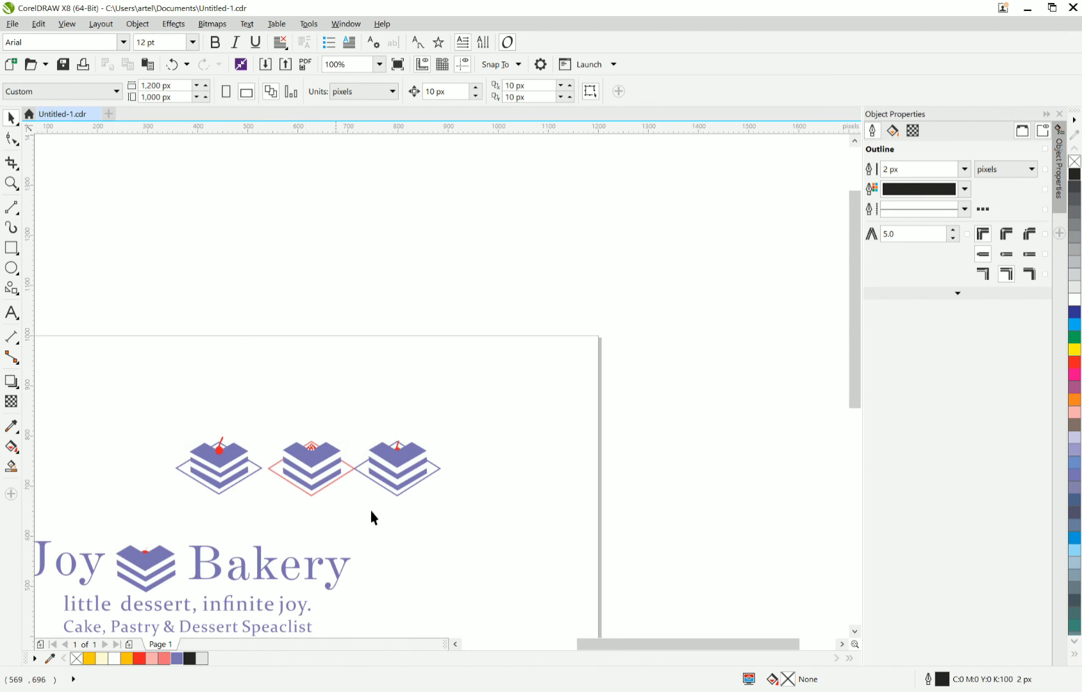